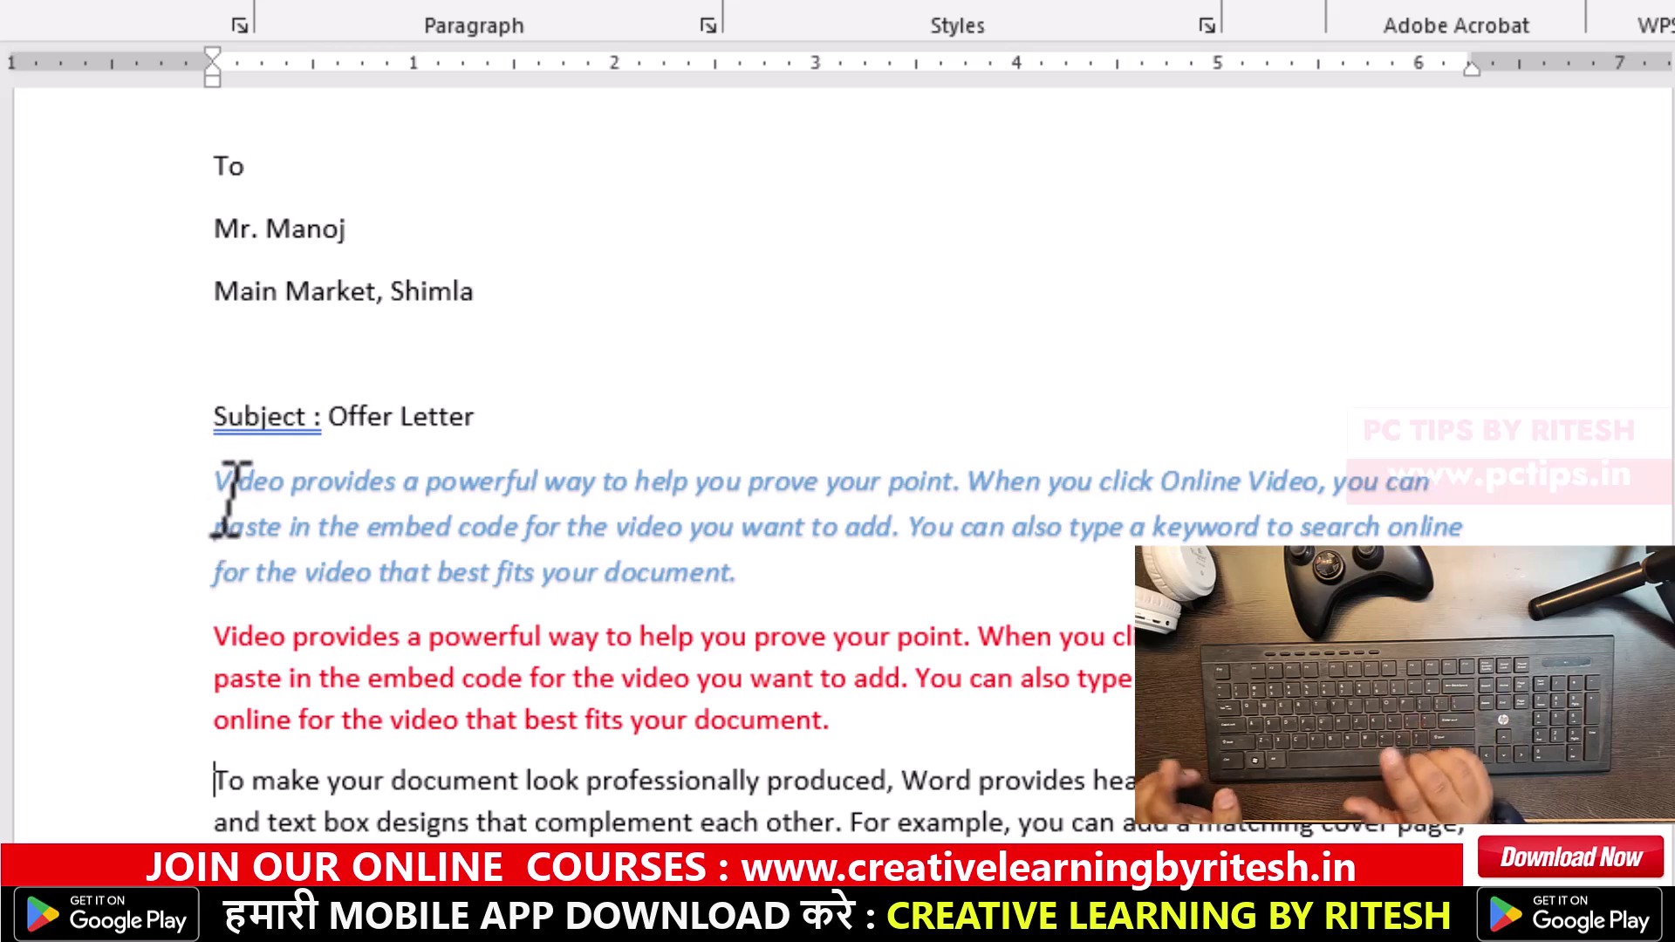
- Cut the blue italic paragraph and paste it on a new line after the red paragraph
left_click_drag(217, 484, 776, 580)
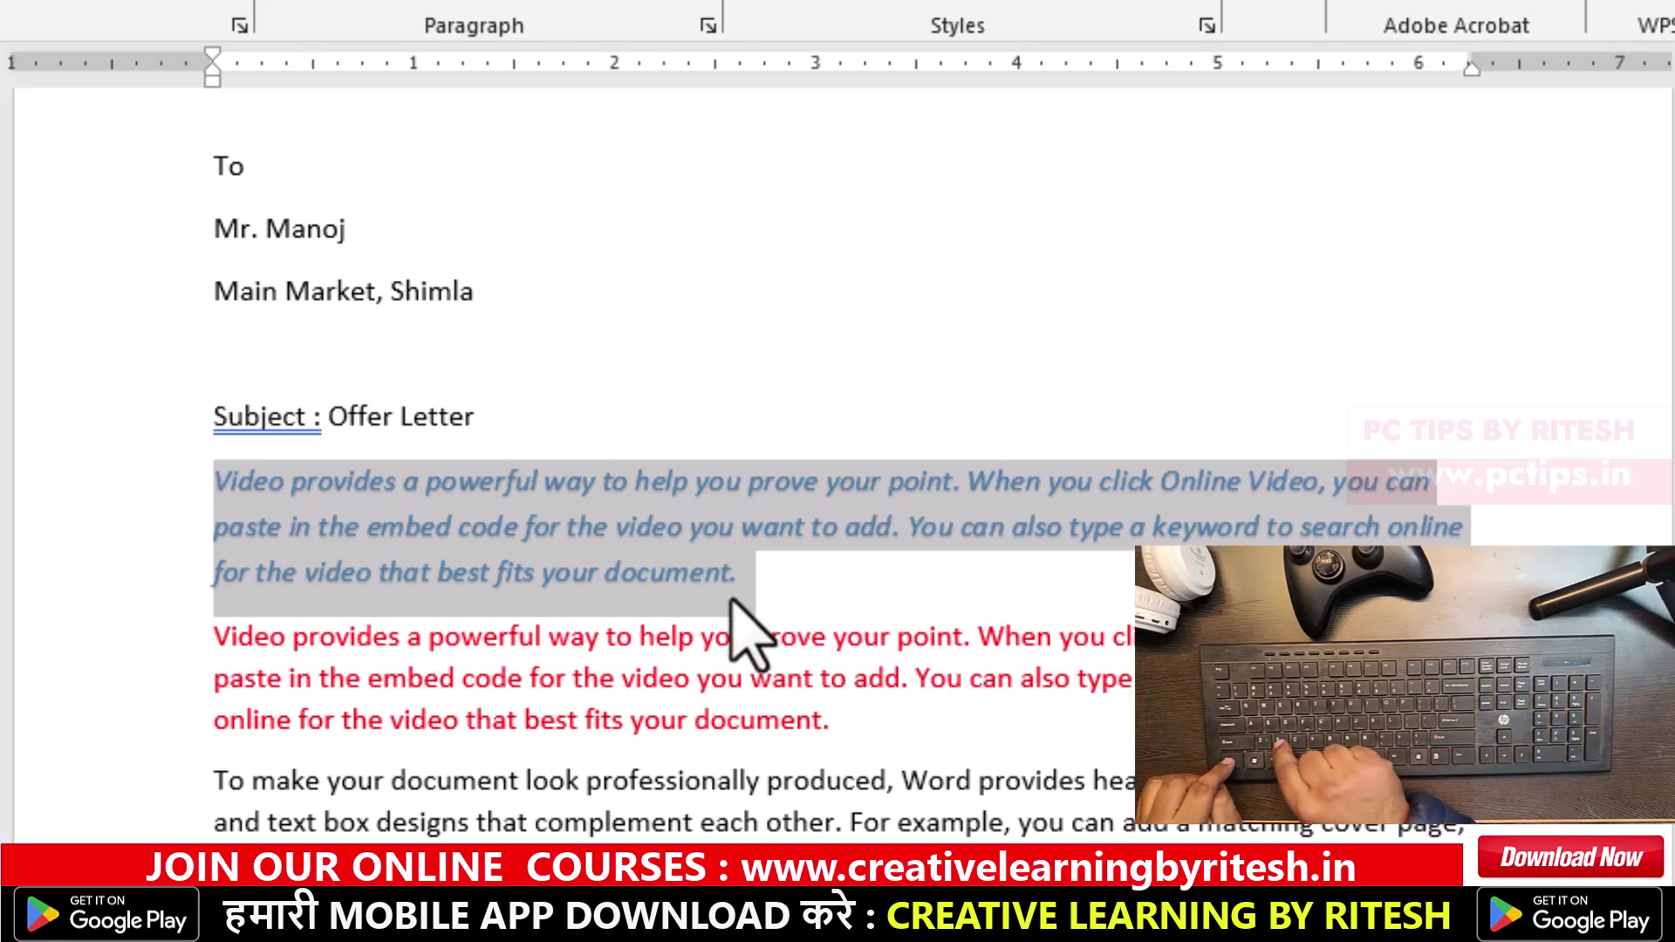
key("Delete")
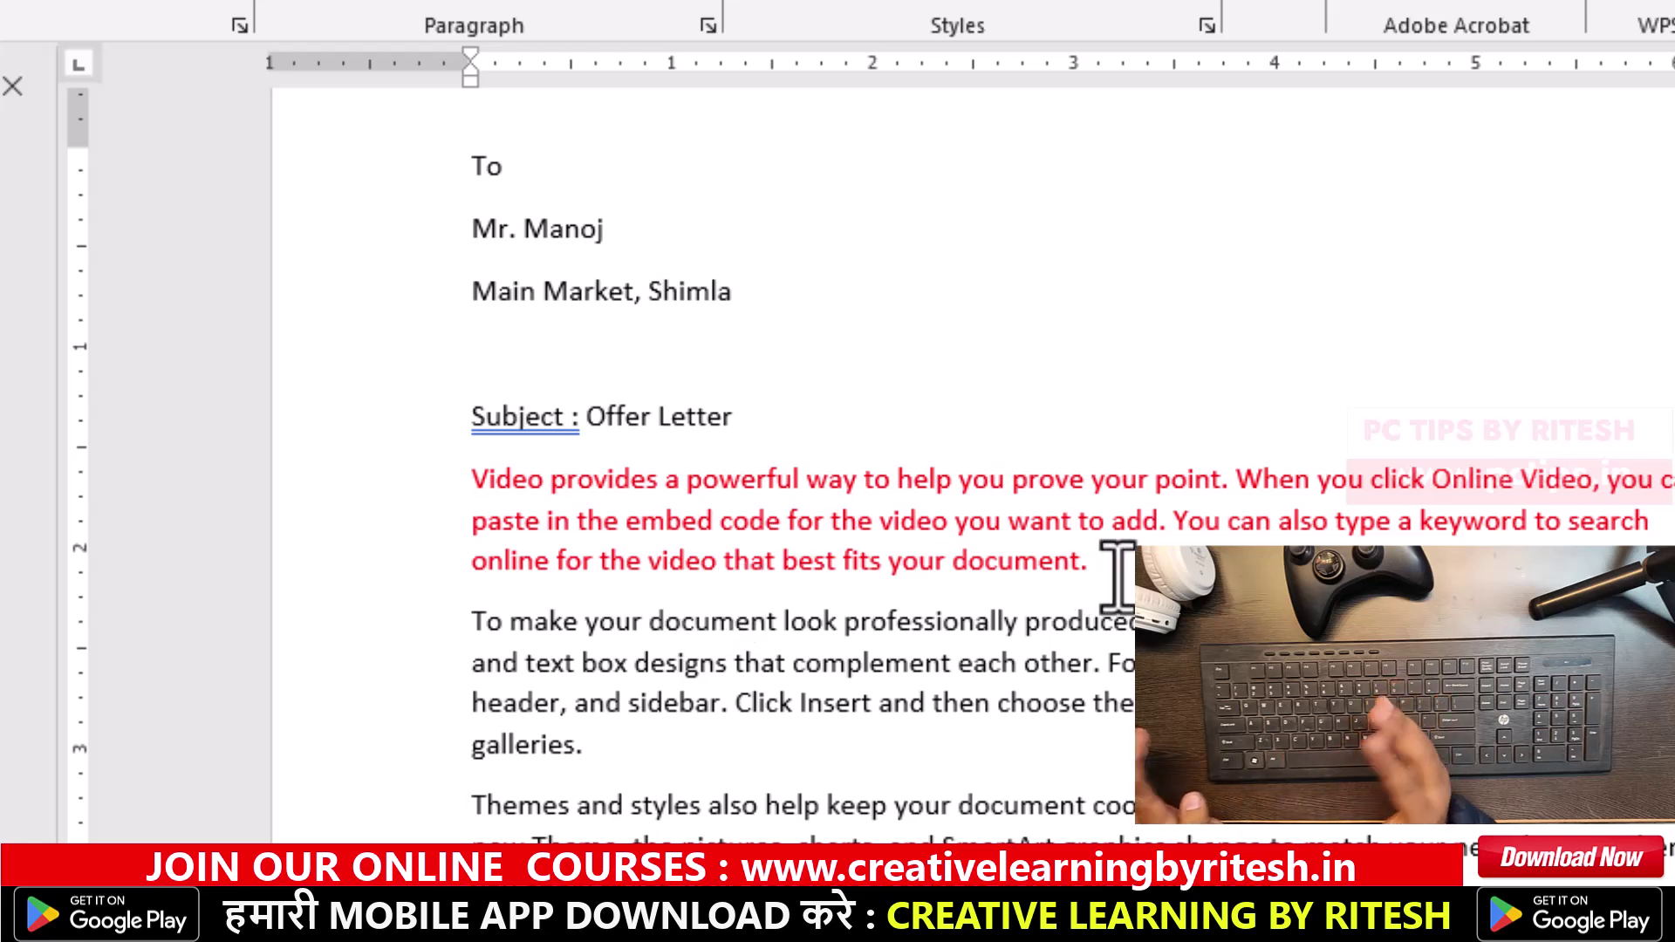
left_click(1112, 563)
key("Return")
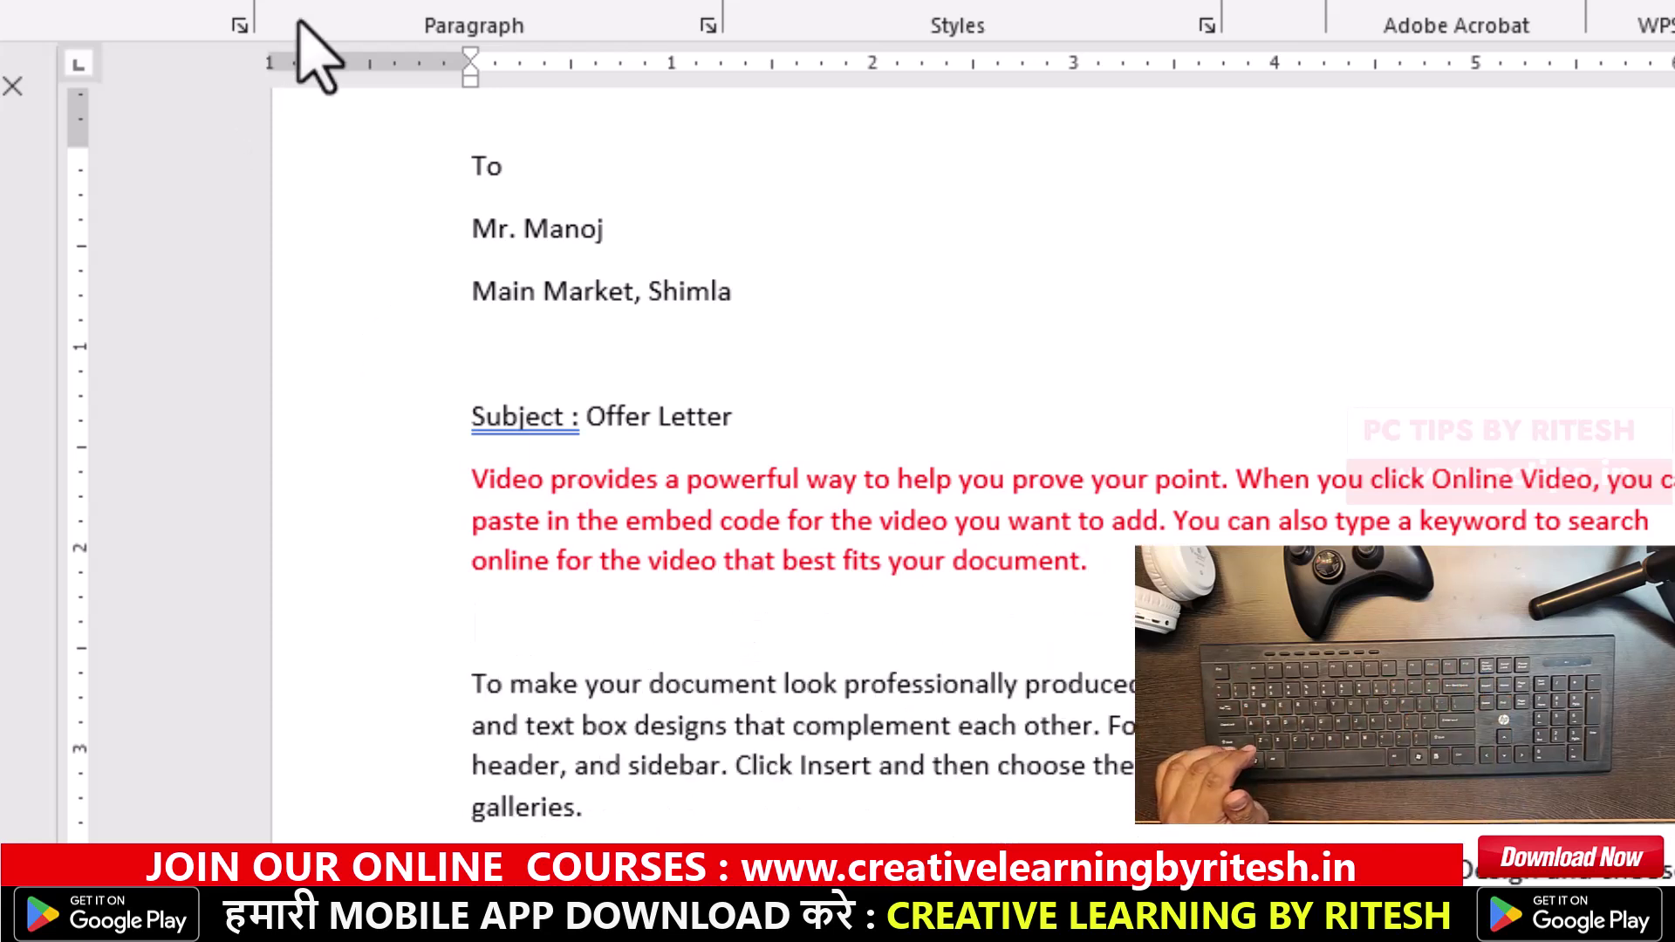
scroll(17, 87, "right", 3)
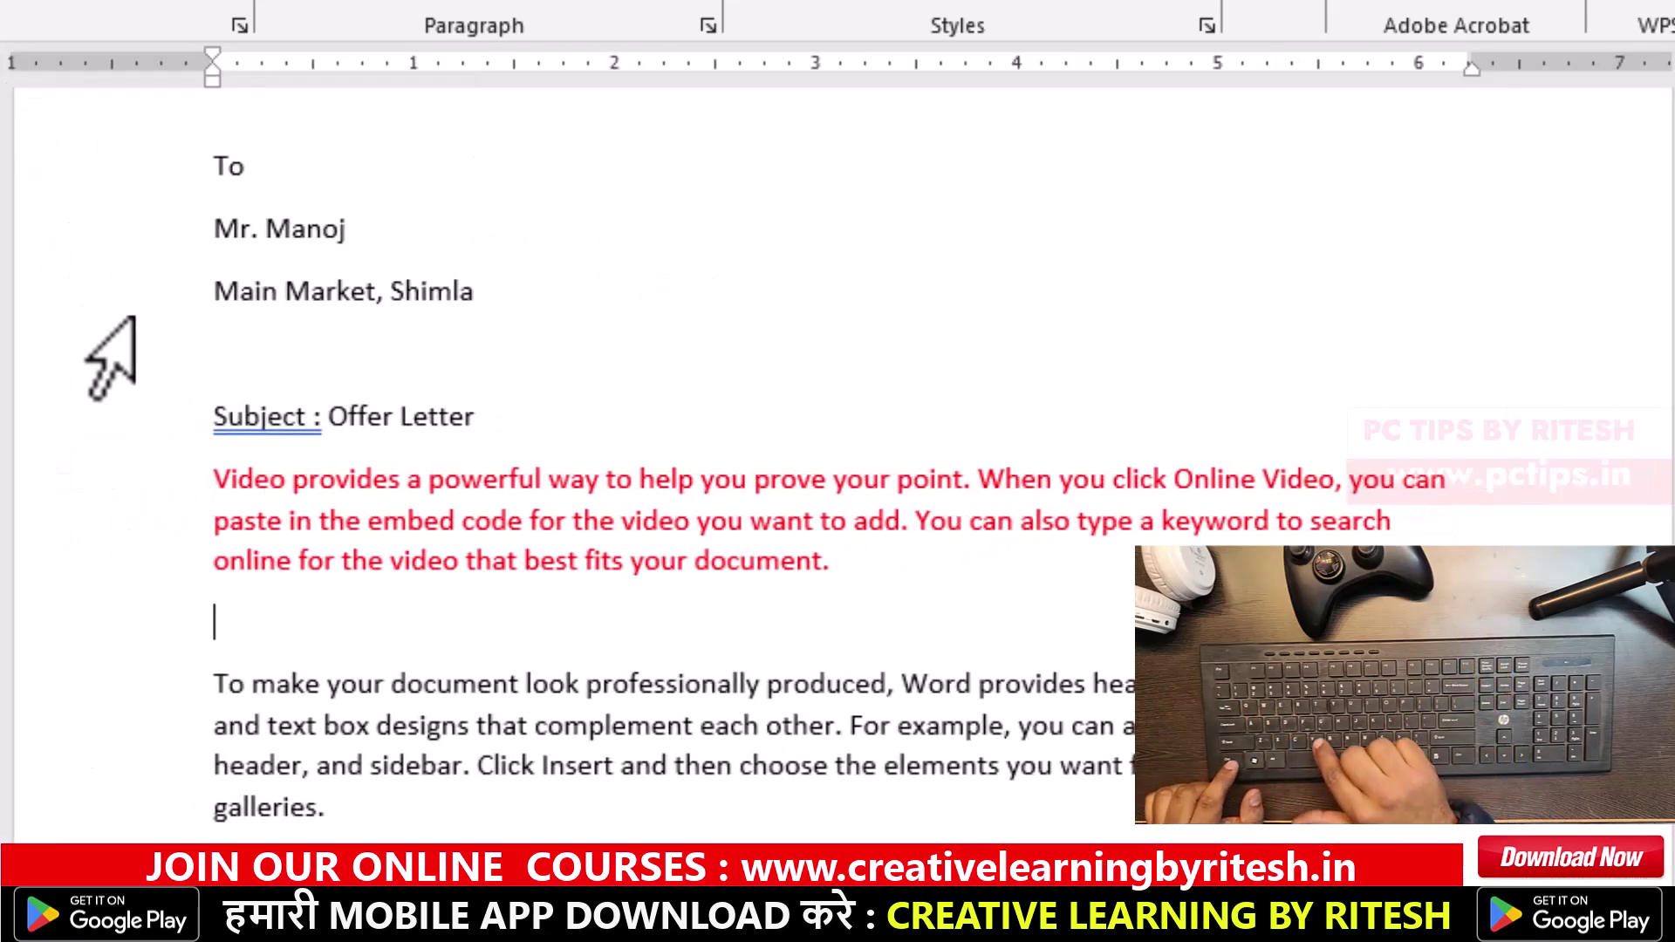
key("ctrl+v")
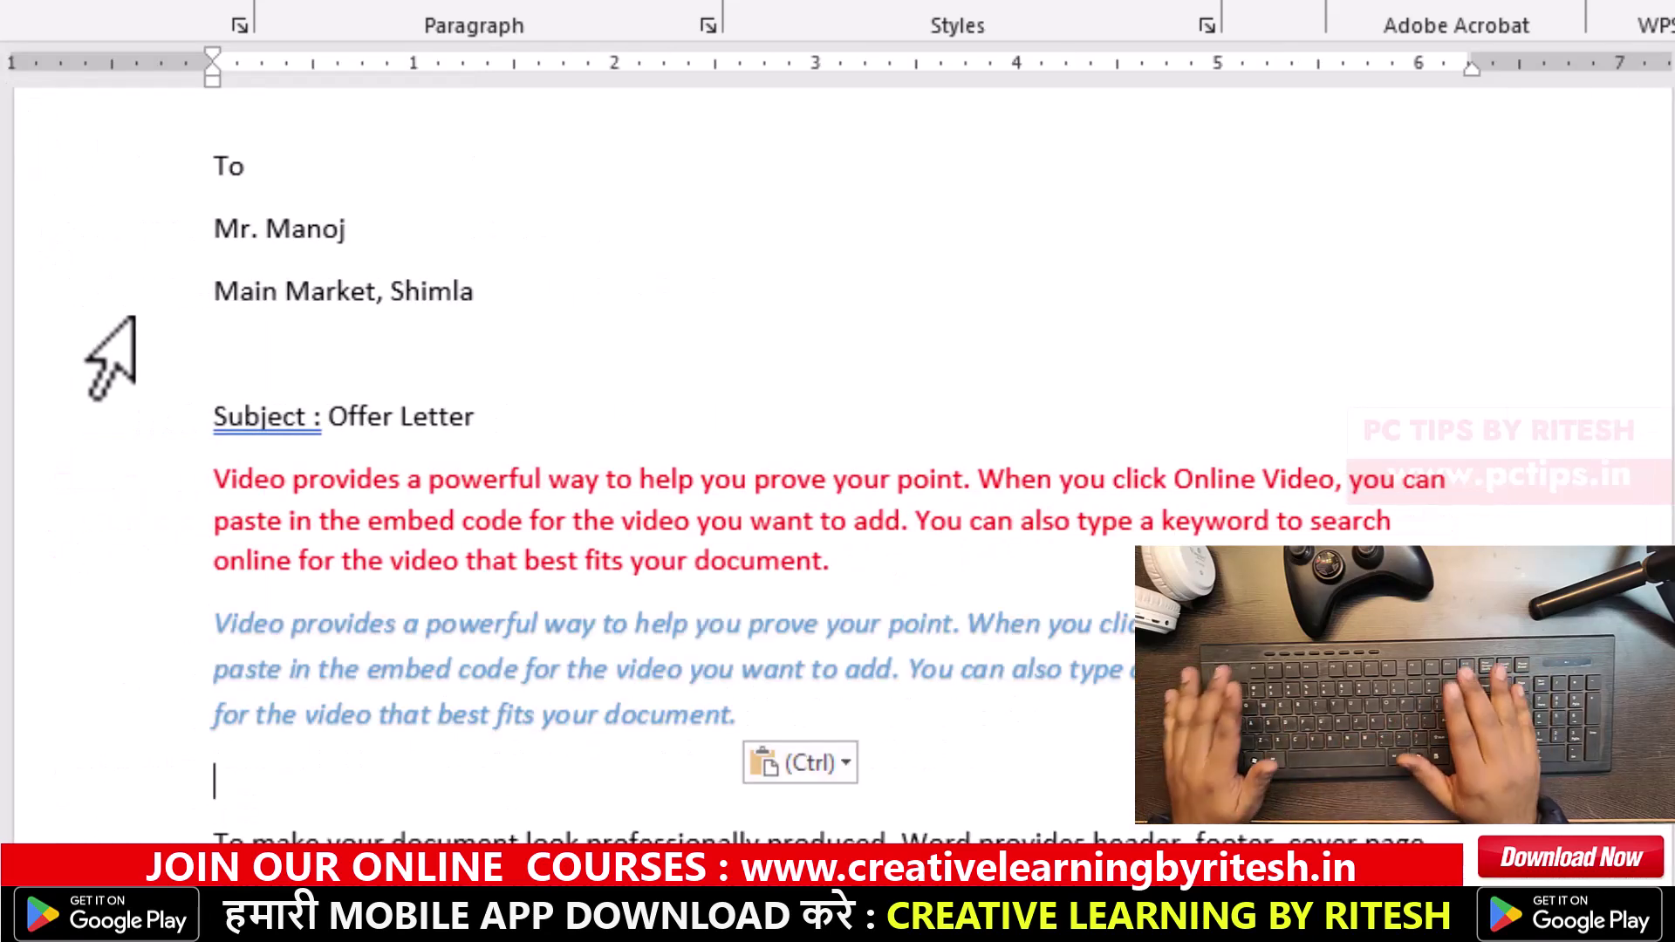
key("Delete")
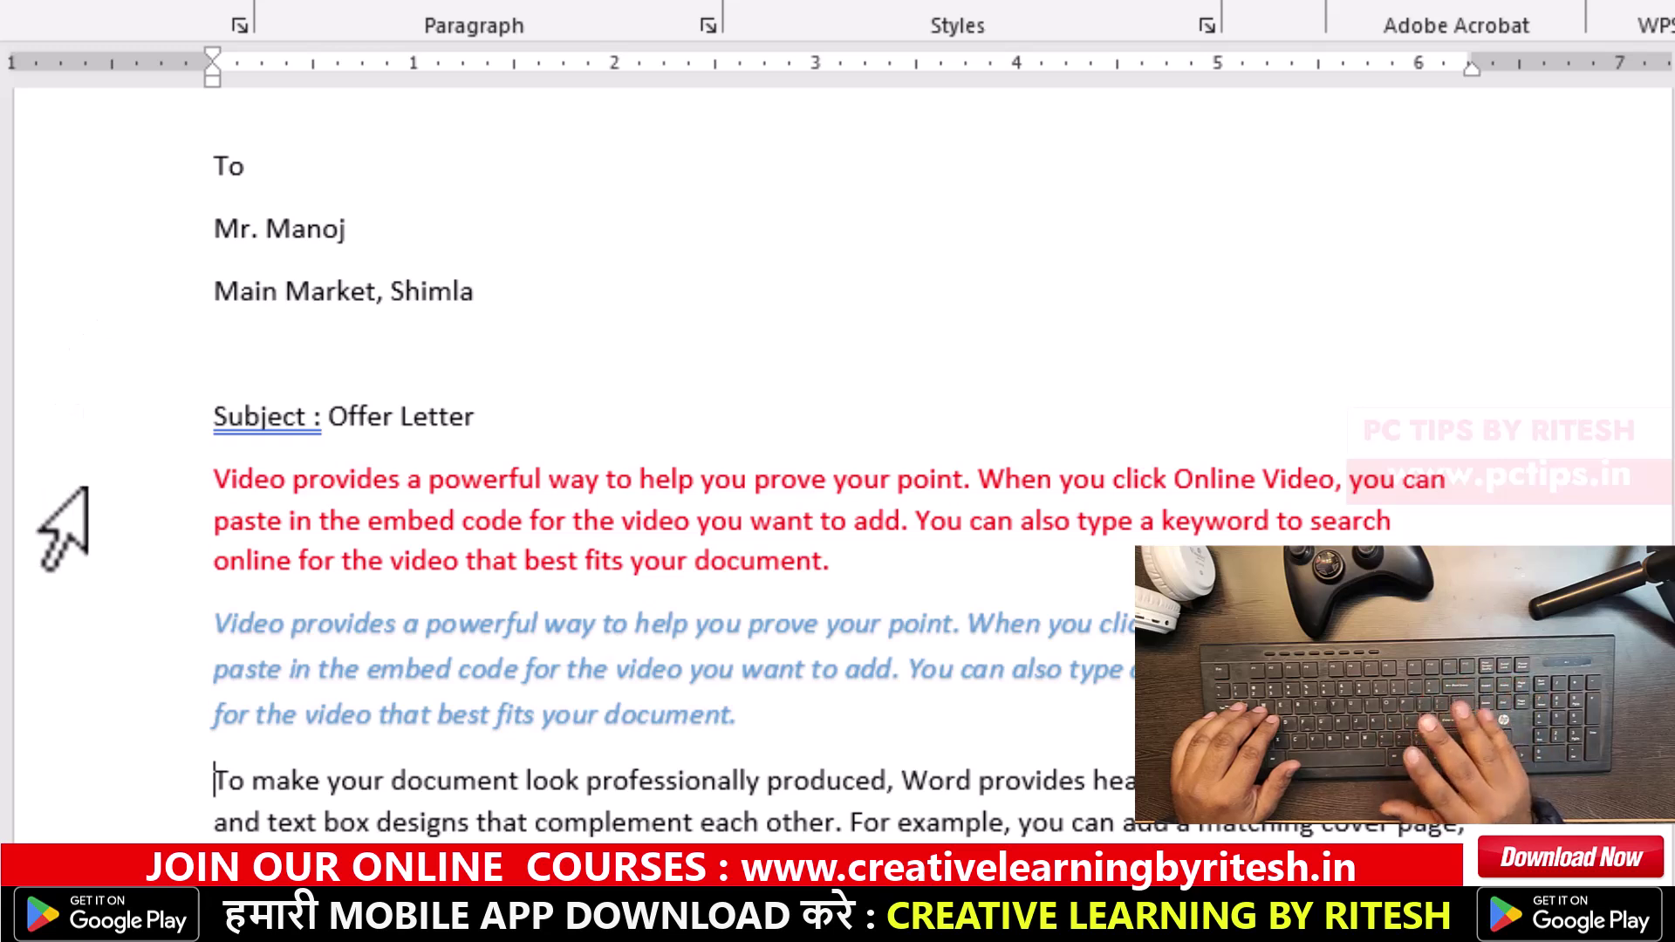
left_click_drag(209, 621, 752, 721)
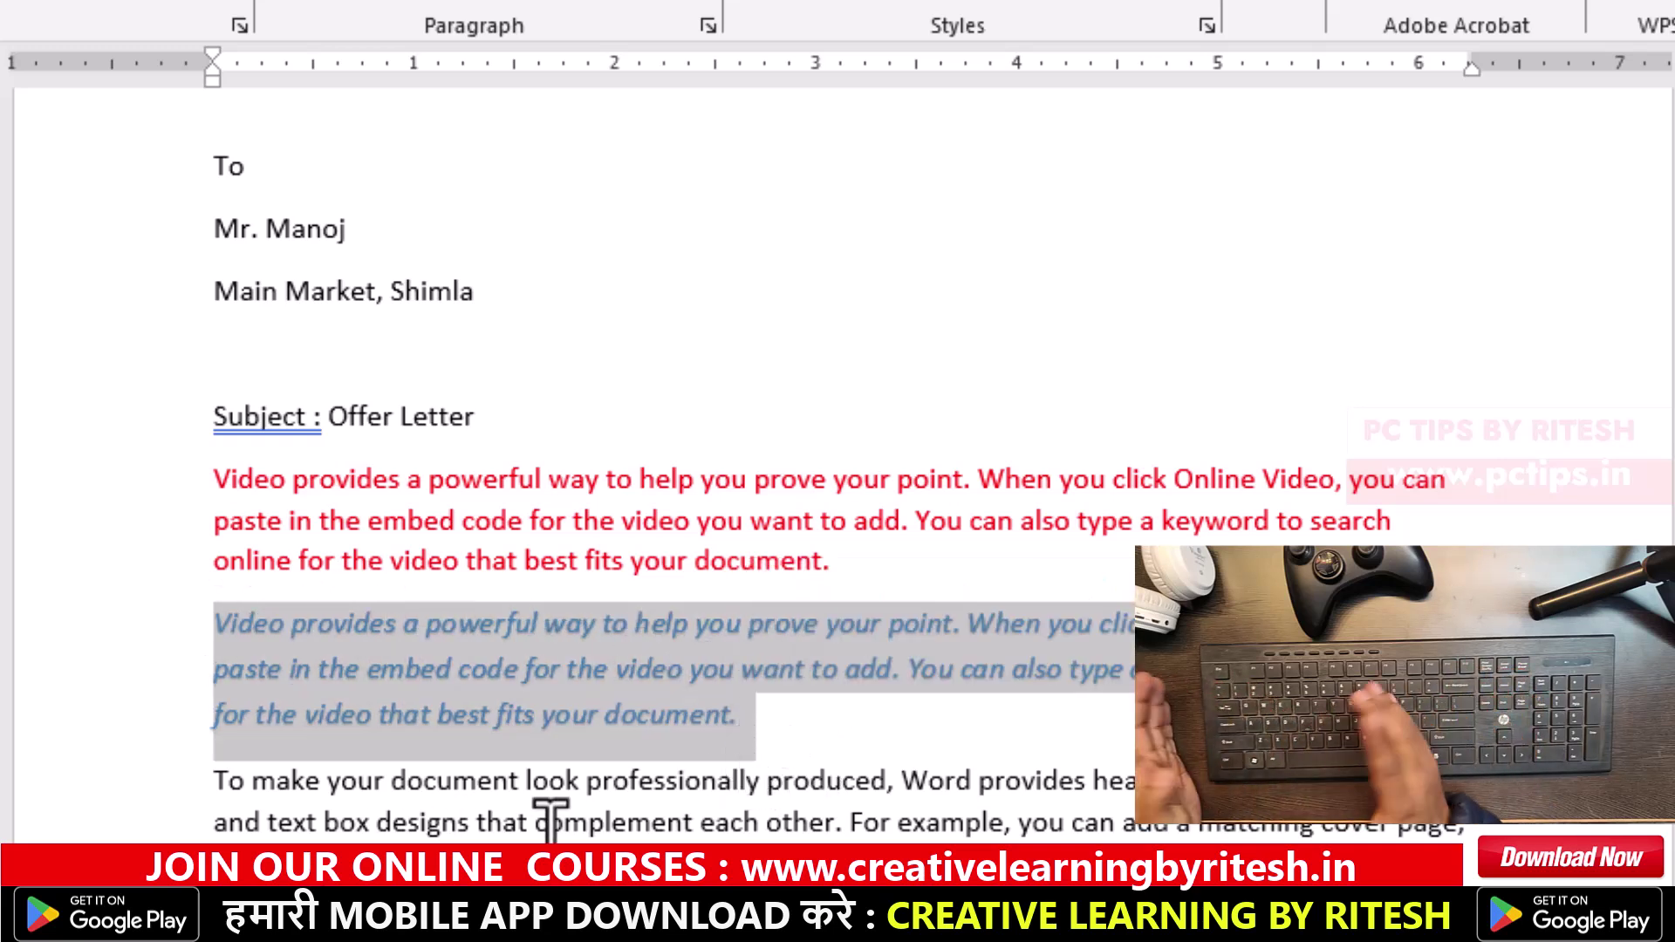
scroll(329, 803, "down", 2)
left_click(336, 807)
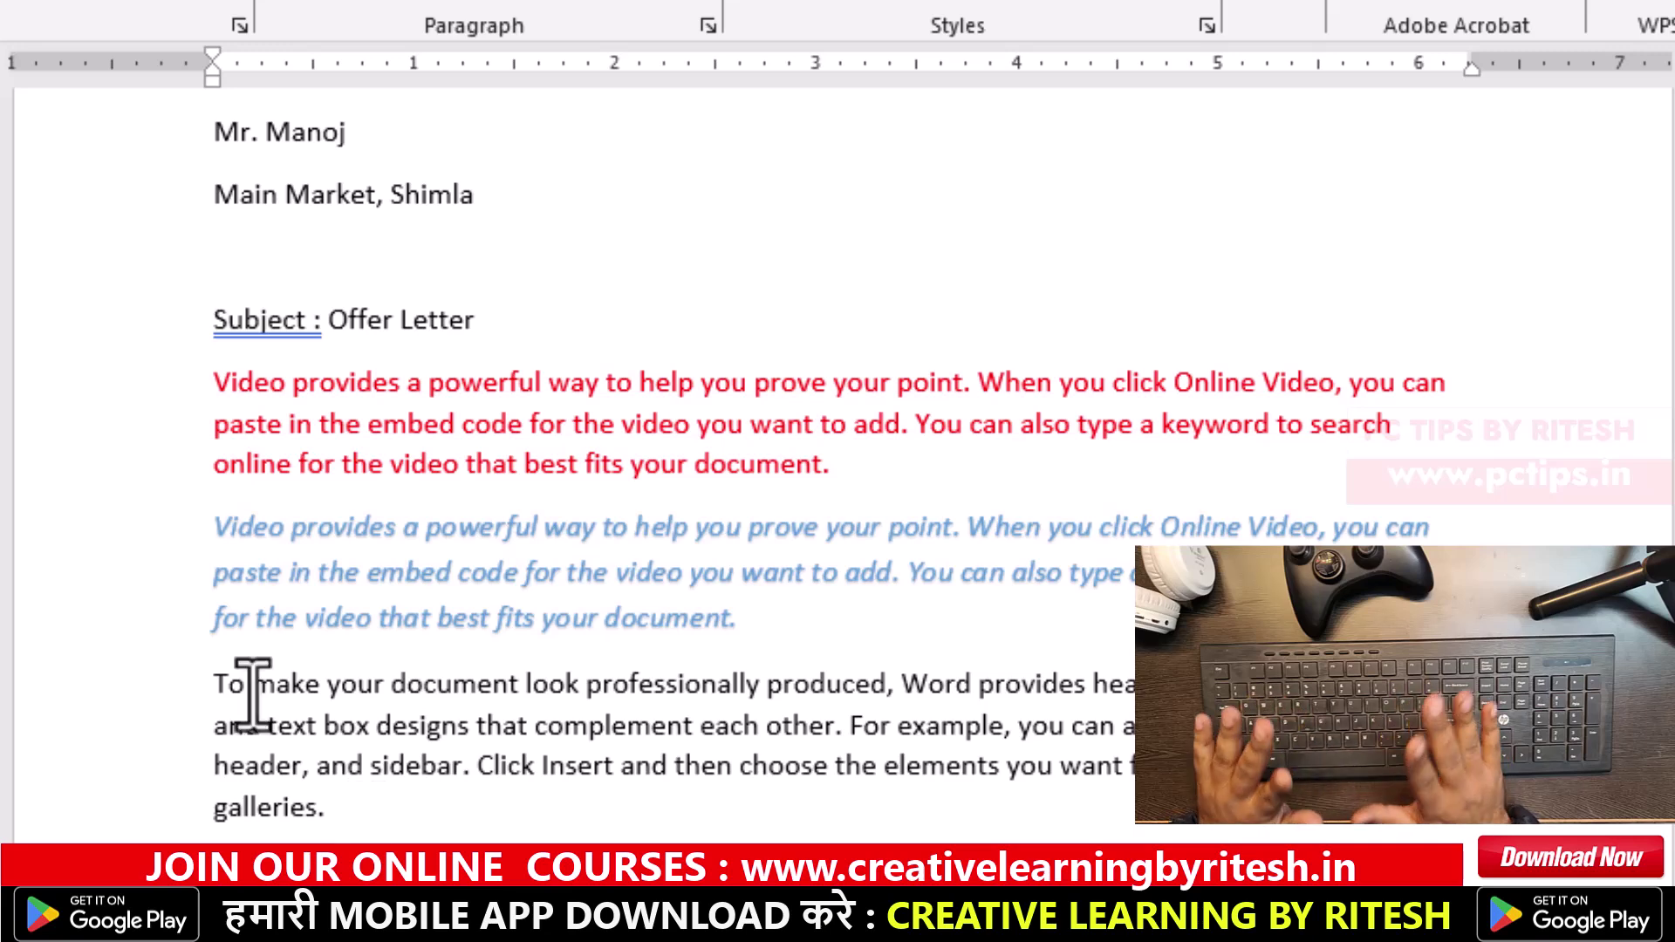
scroll(246, 684, "up", 3)
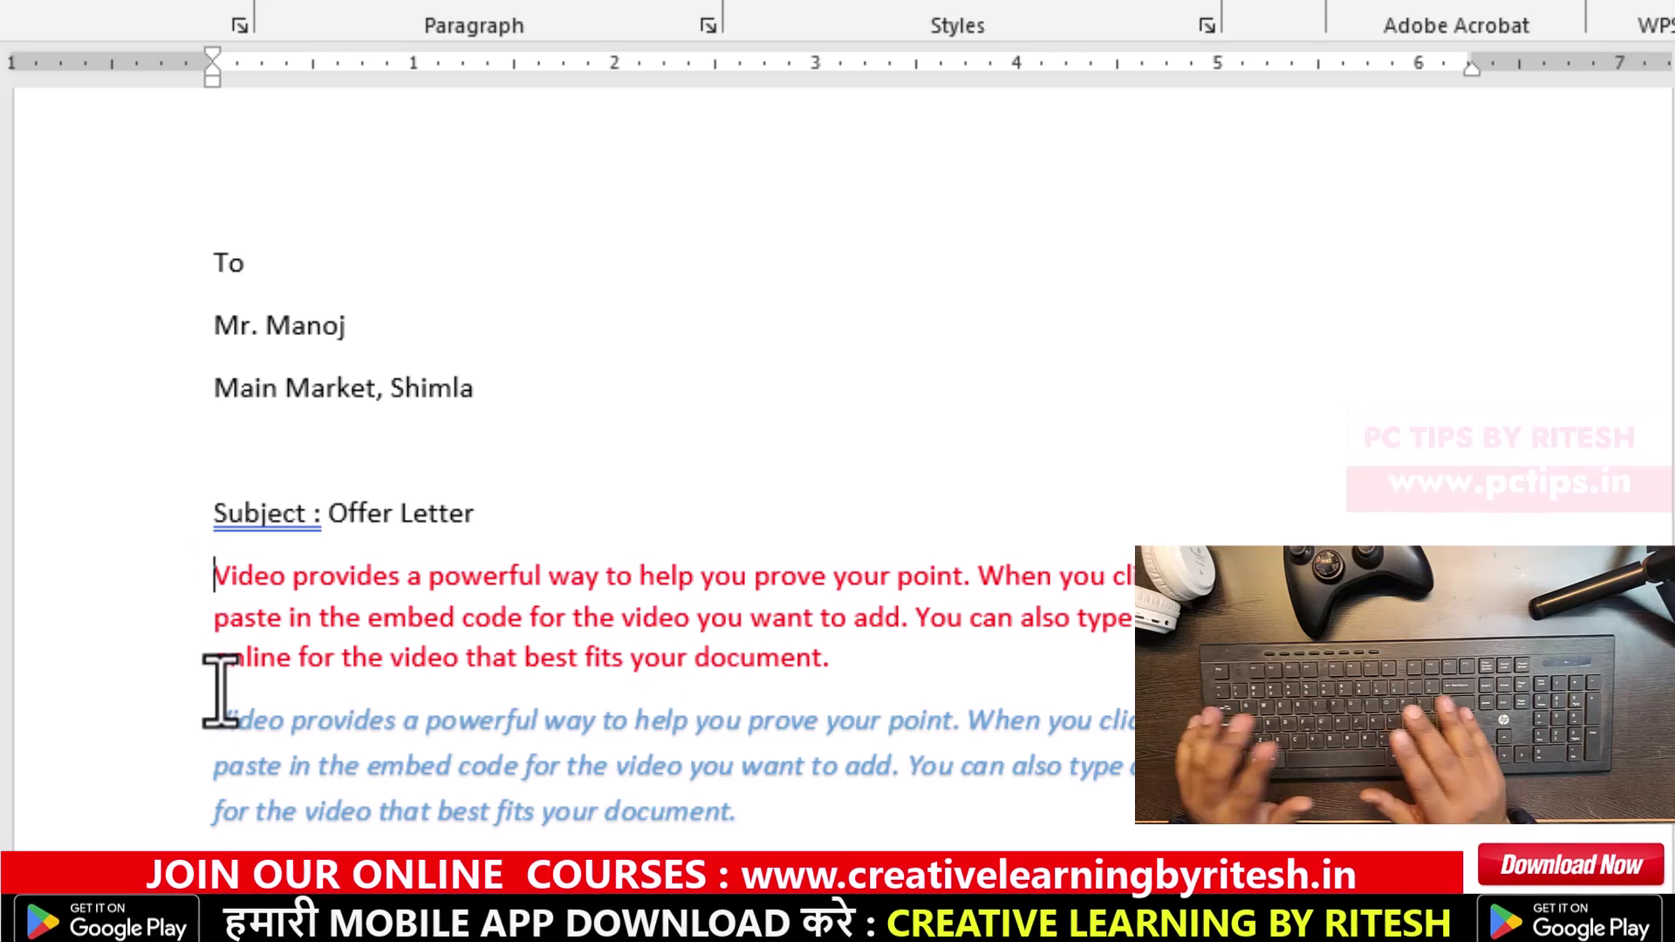
left_click_drag(215, 721, 851, 807)
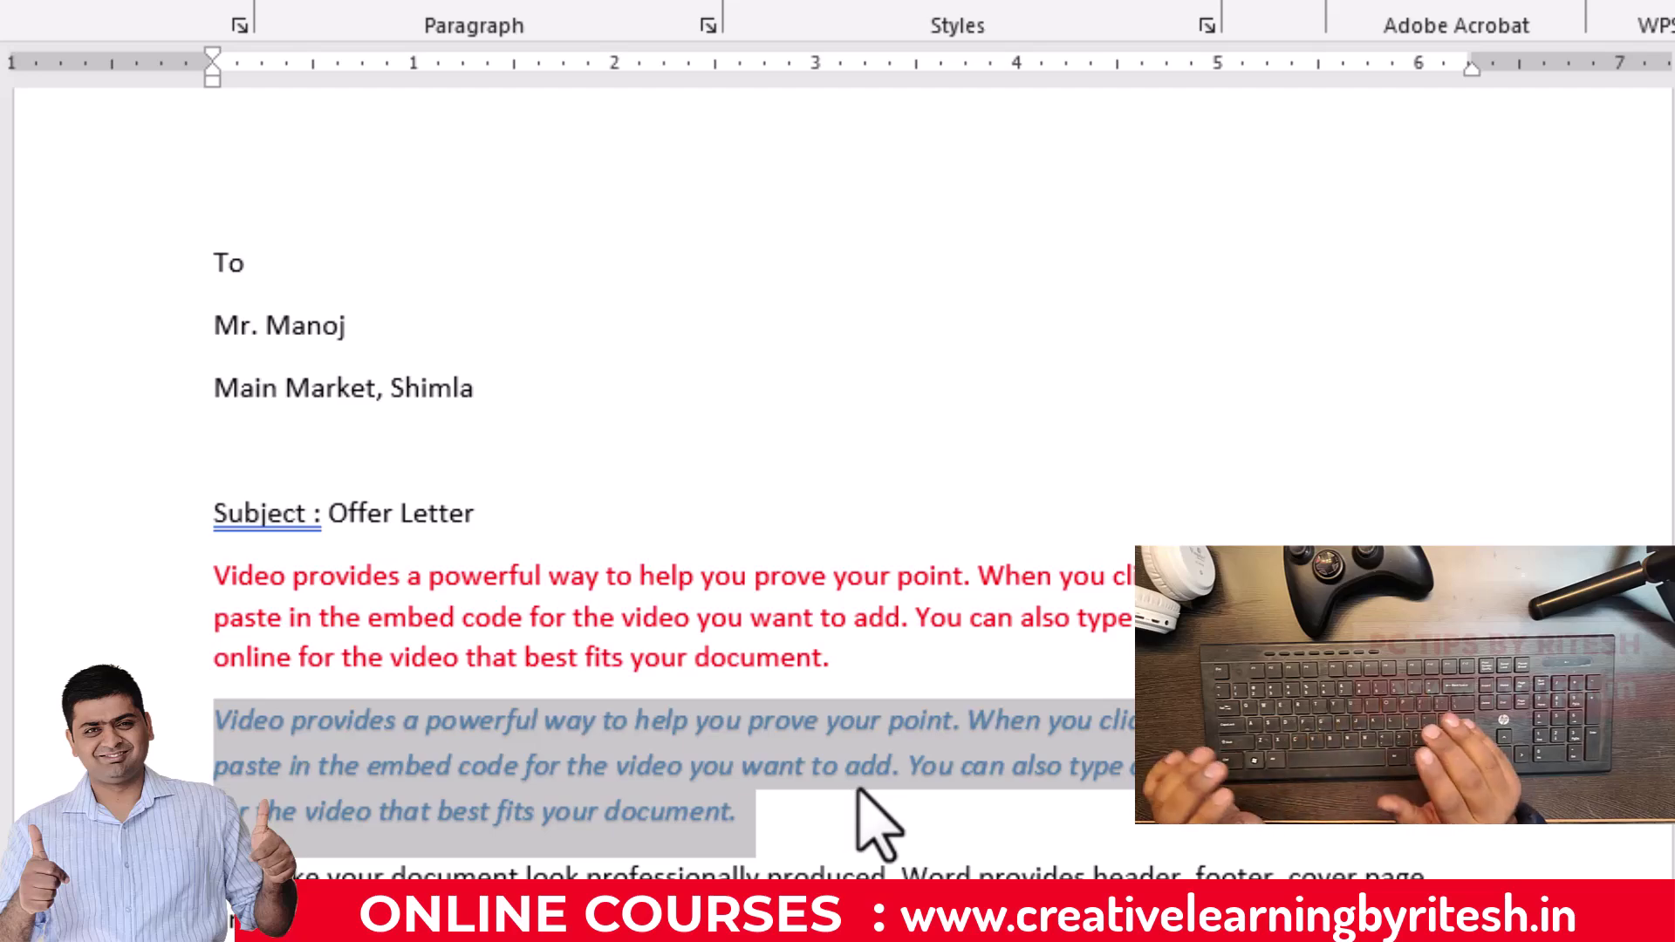
scroll(858, 790, "down", 5)
left_click(340, 517)
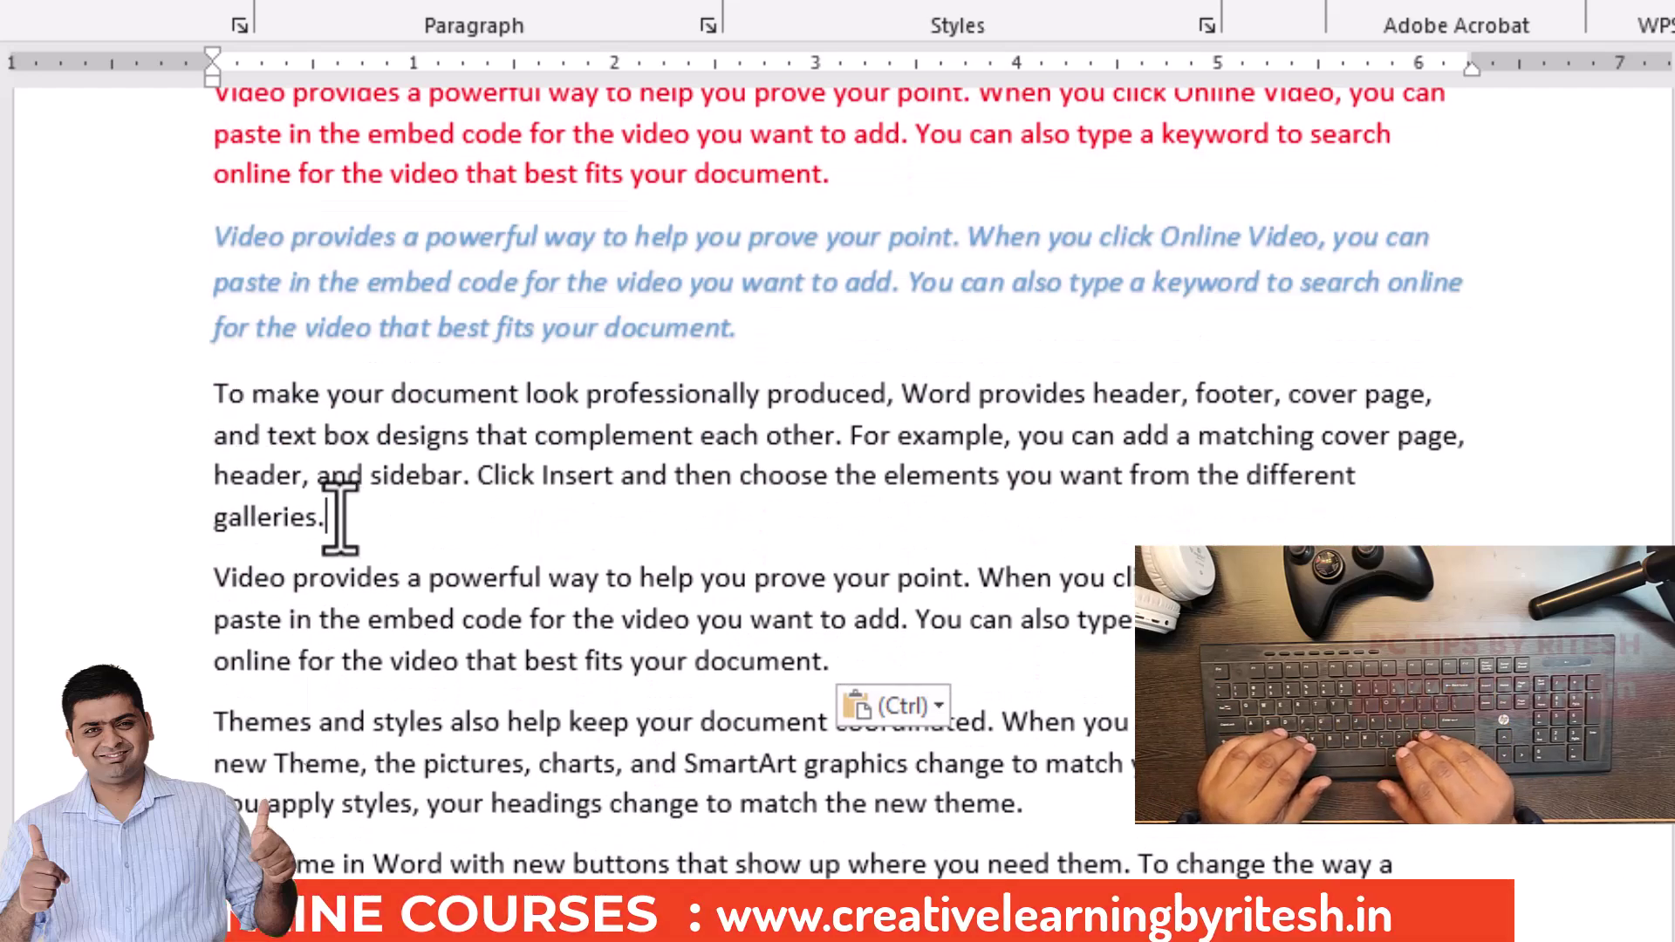
left_click_drag(340, 516, 218, 393)
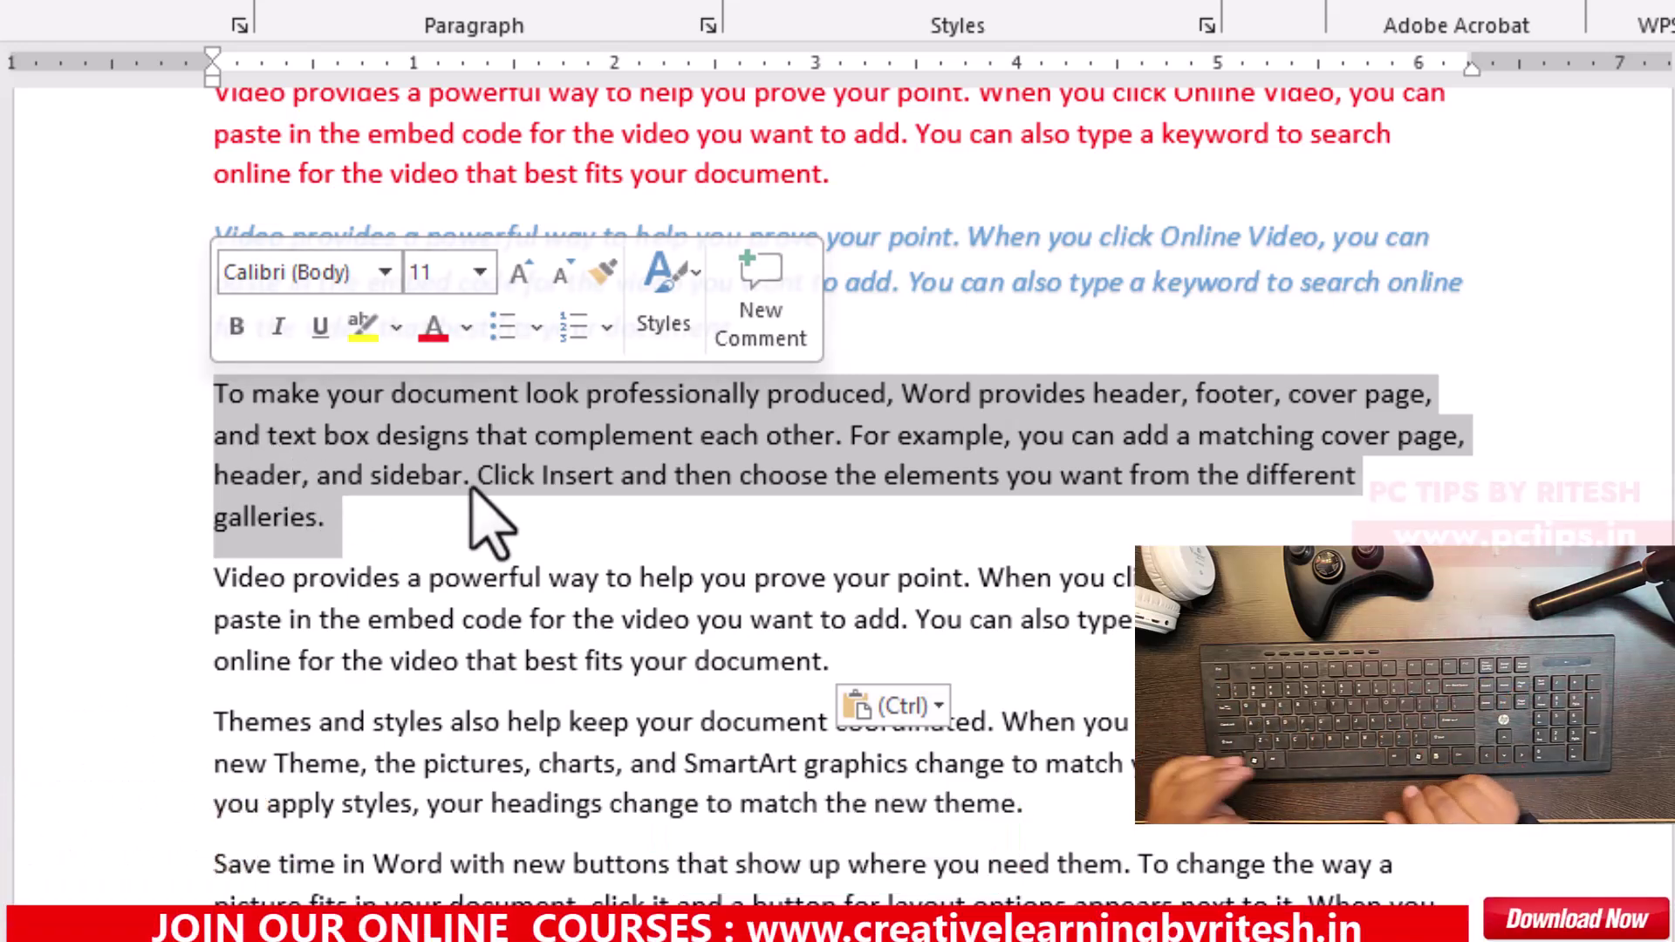
- Paste the blue italic formatting onto the 'To make your document…' paragraph, undo it, then redo it
key("ctrl+shift+v")
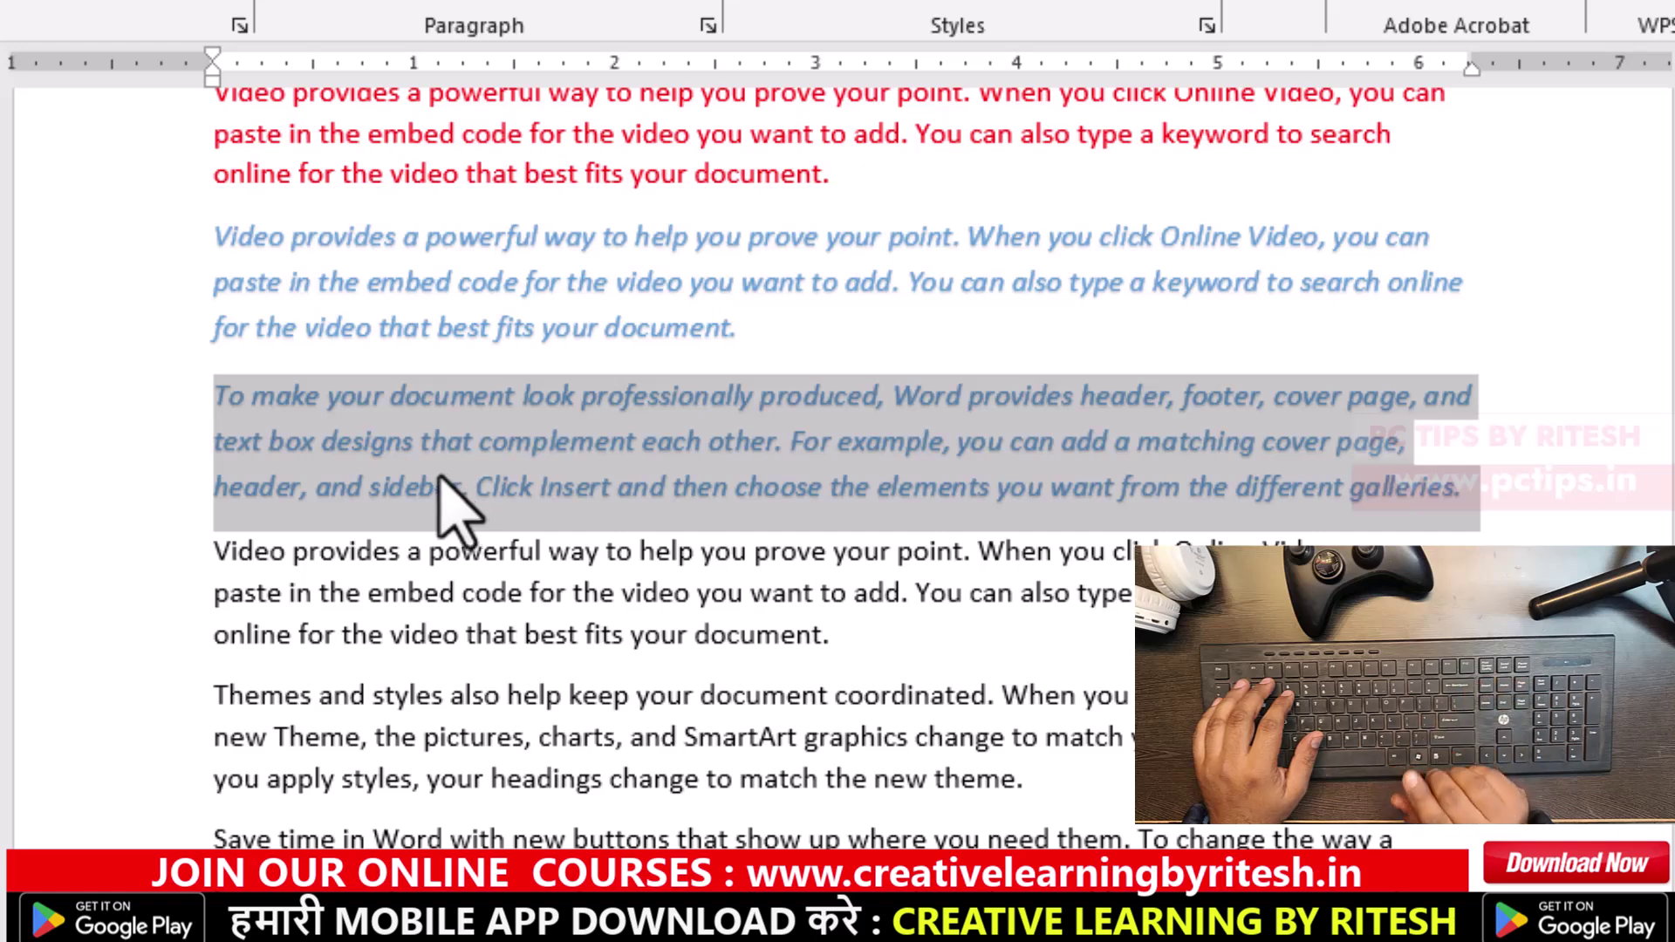
left_click(425, 511)
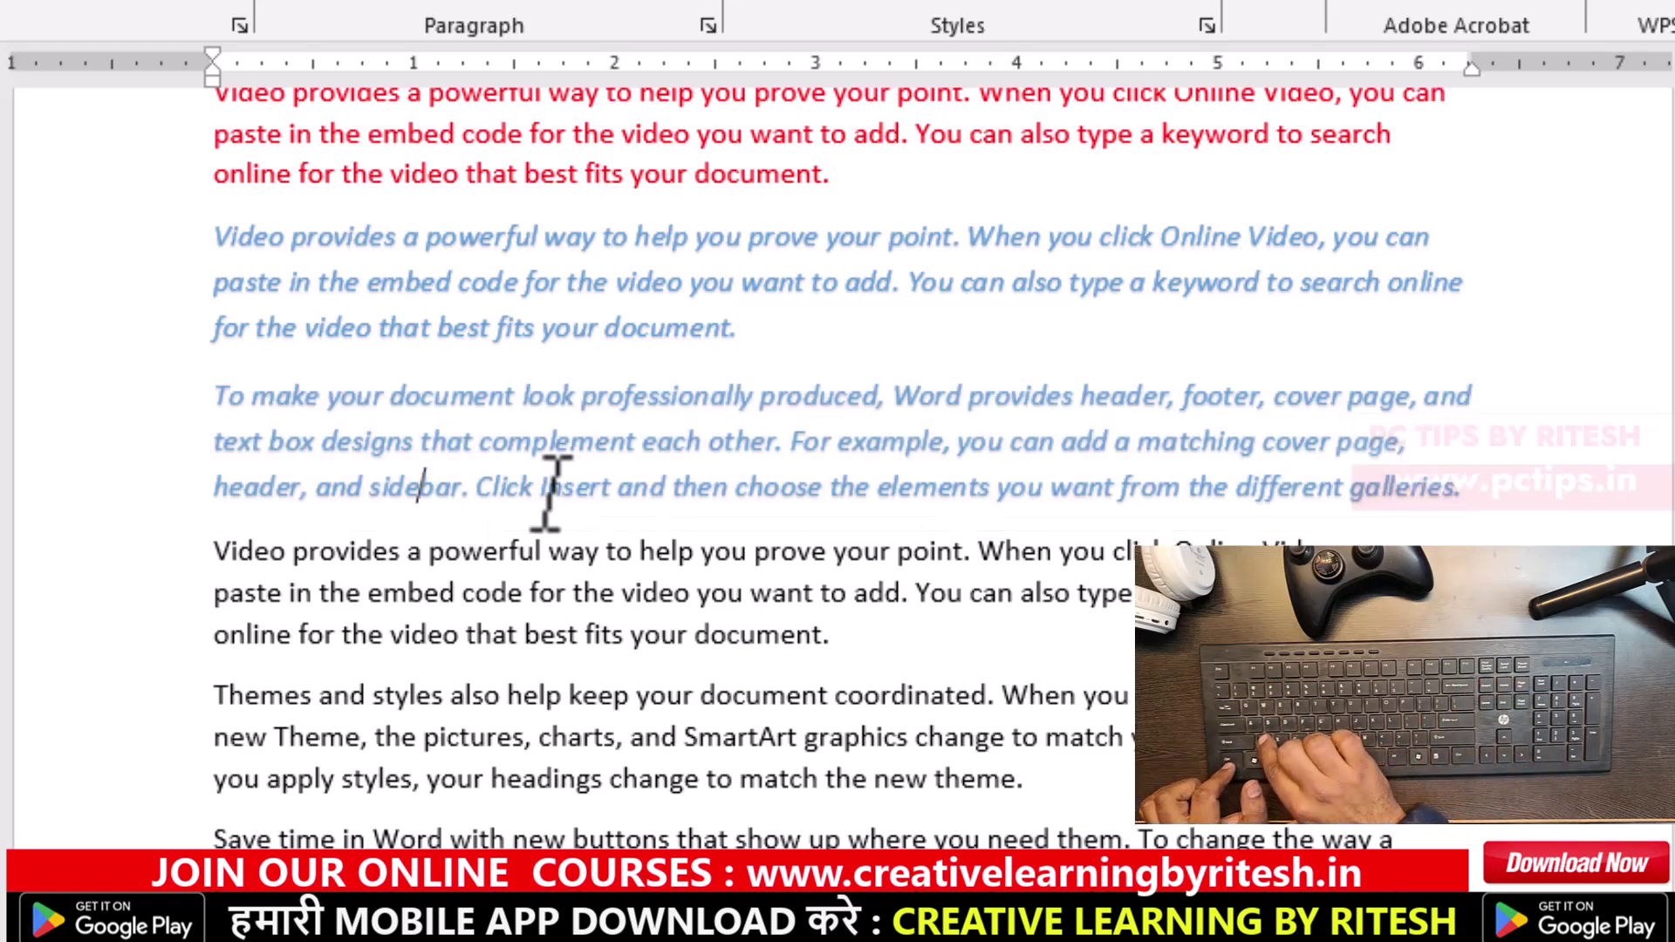
key("ctrl+z")
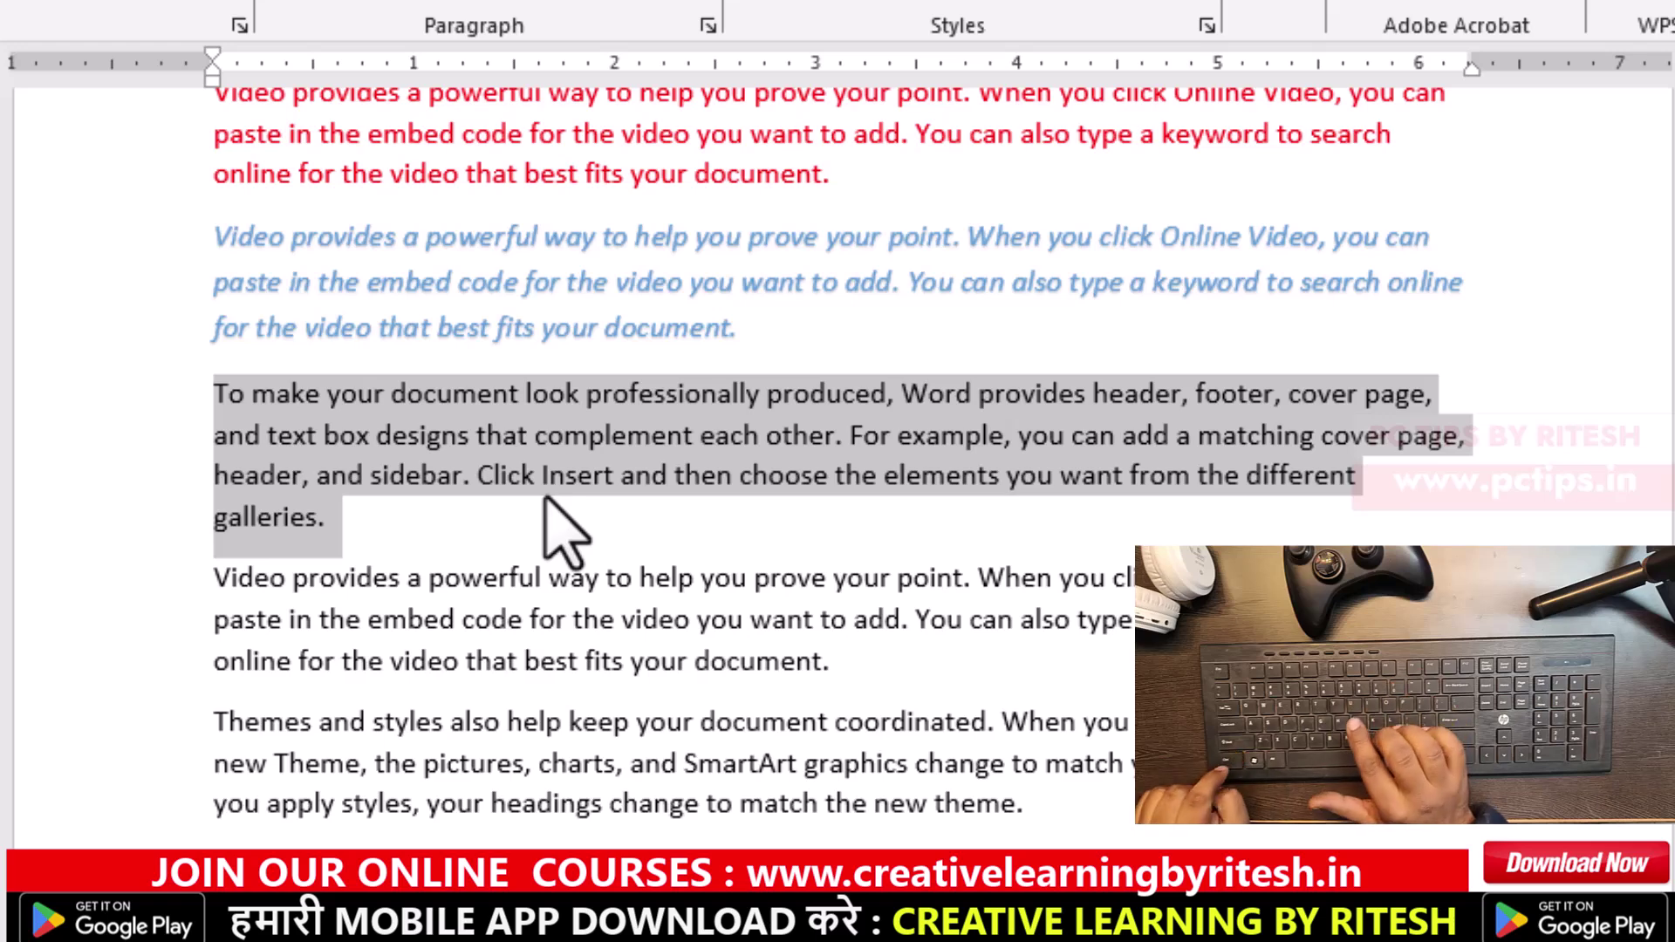
key("ctrl+y")
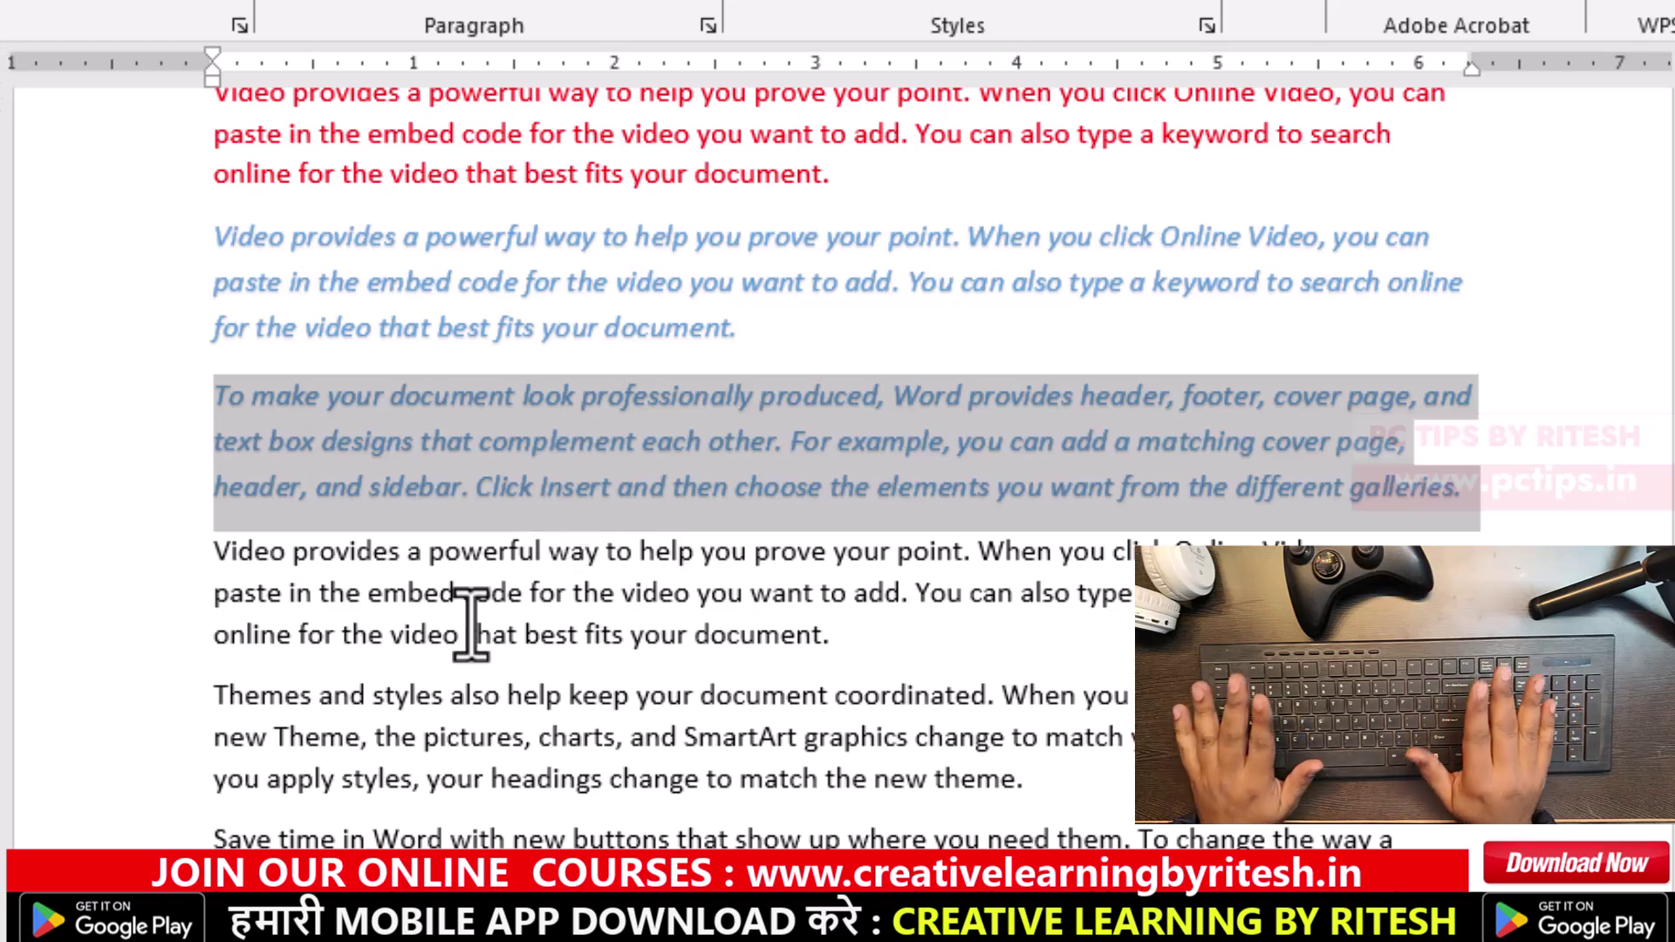
scroll(459, 671, "down", 4)
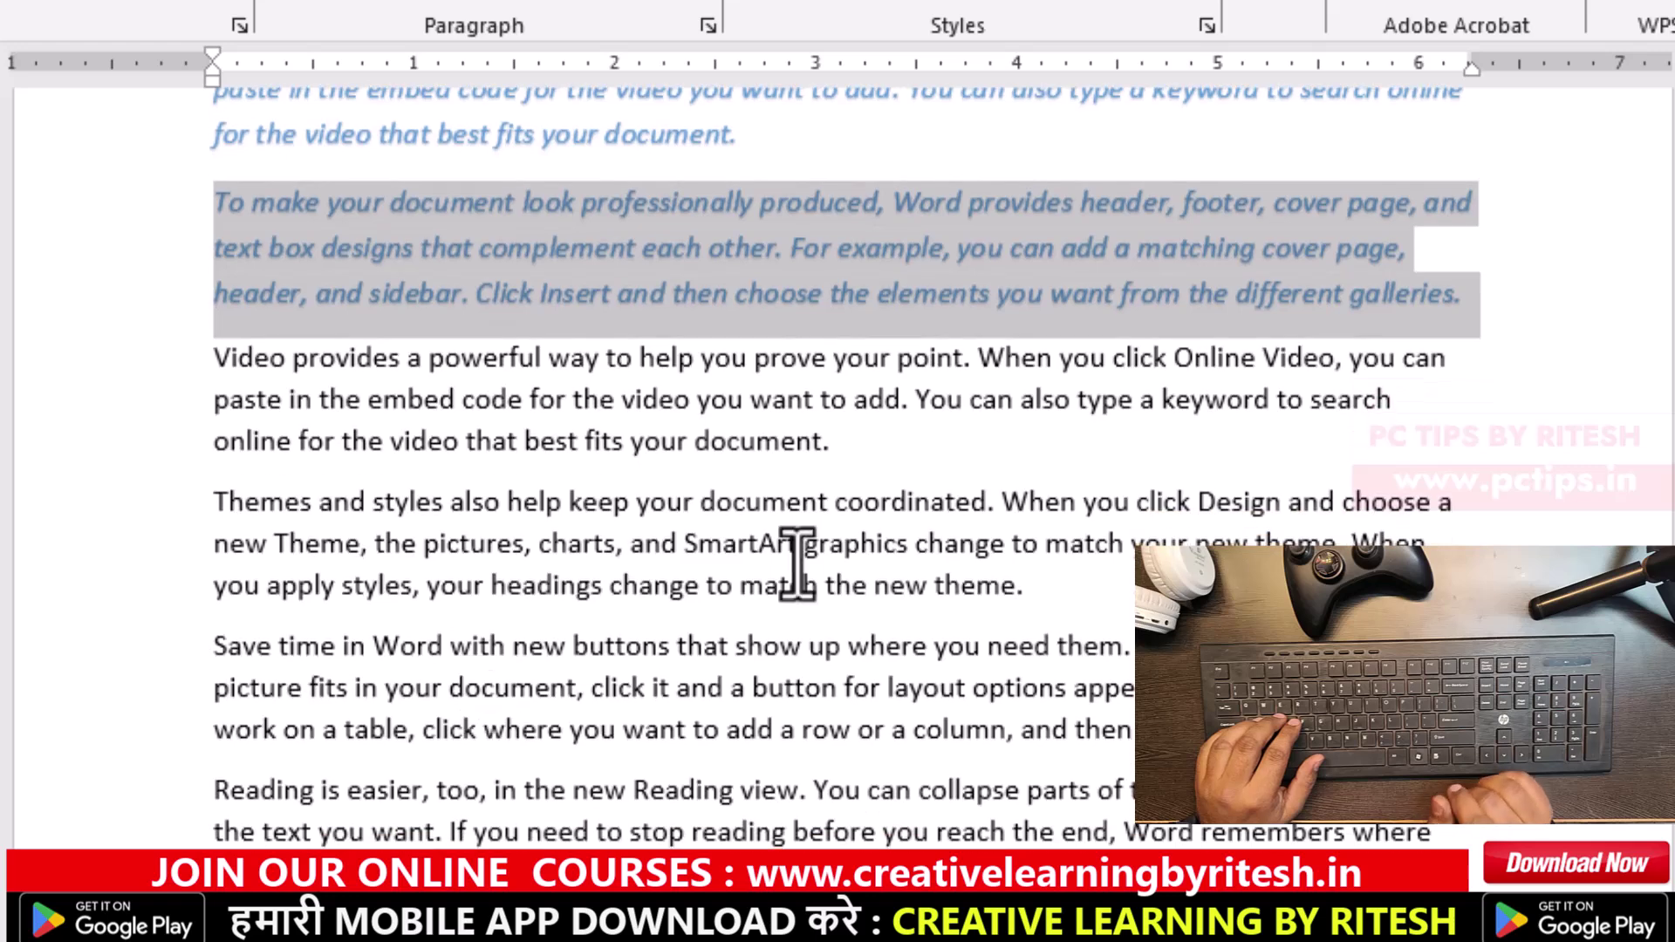
- Make the lower plain 'Video provides…' paragraph bold, italic and underlined
left_click_drag(875, 441, 257, 364)
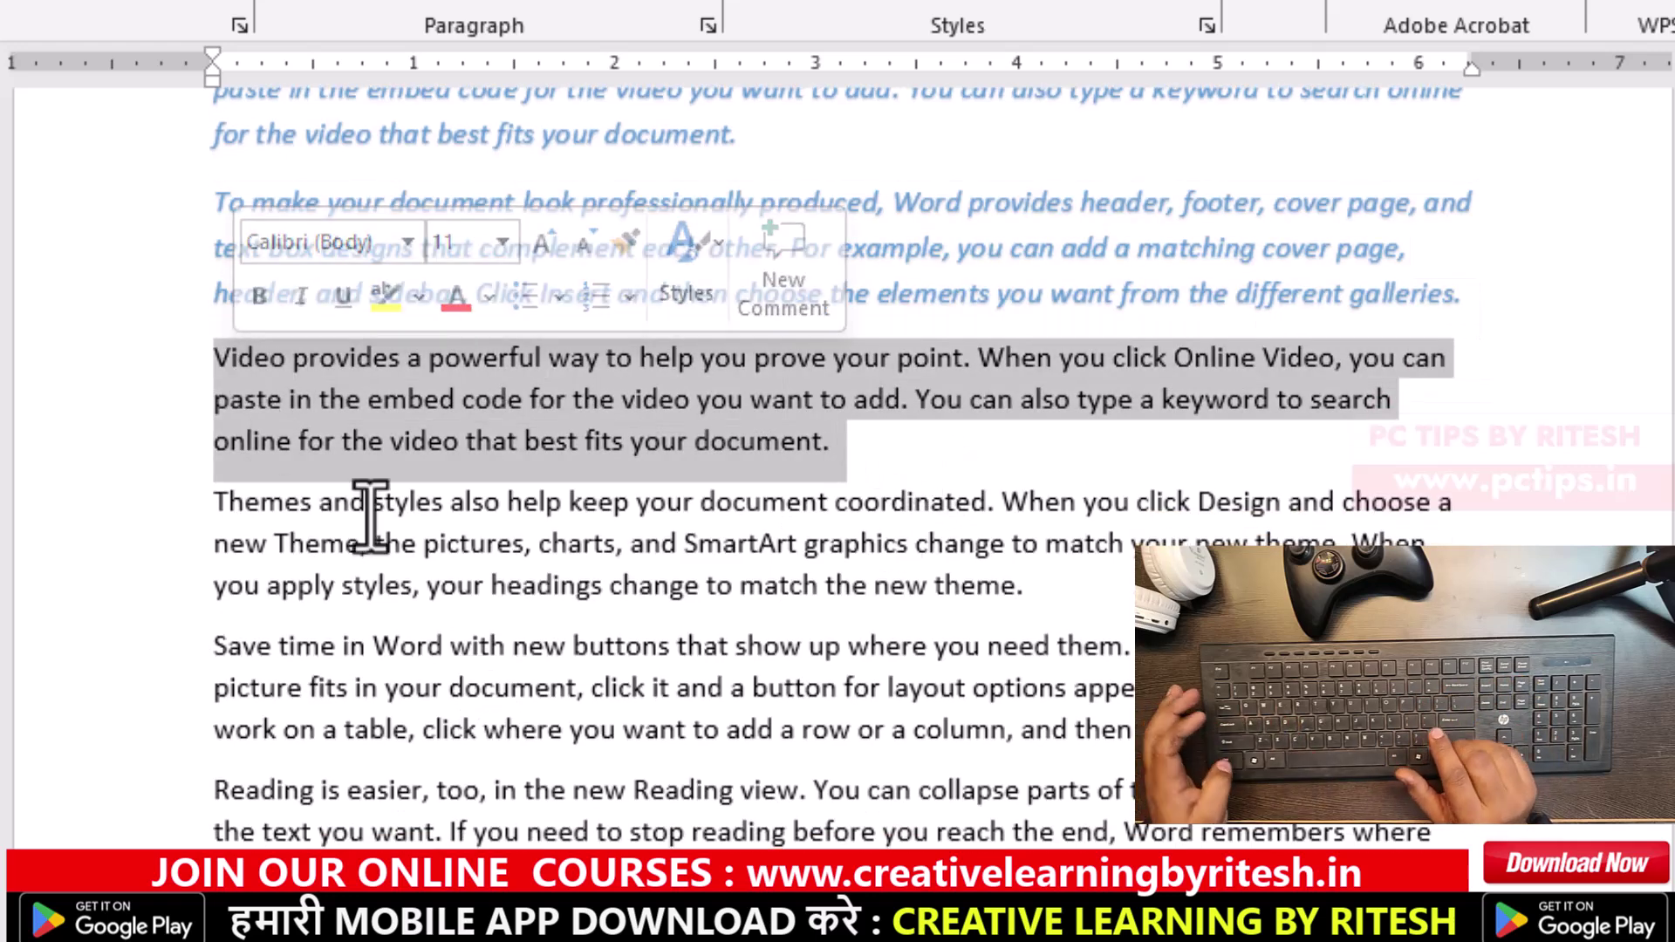
key("ctrl+b")
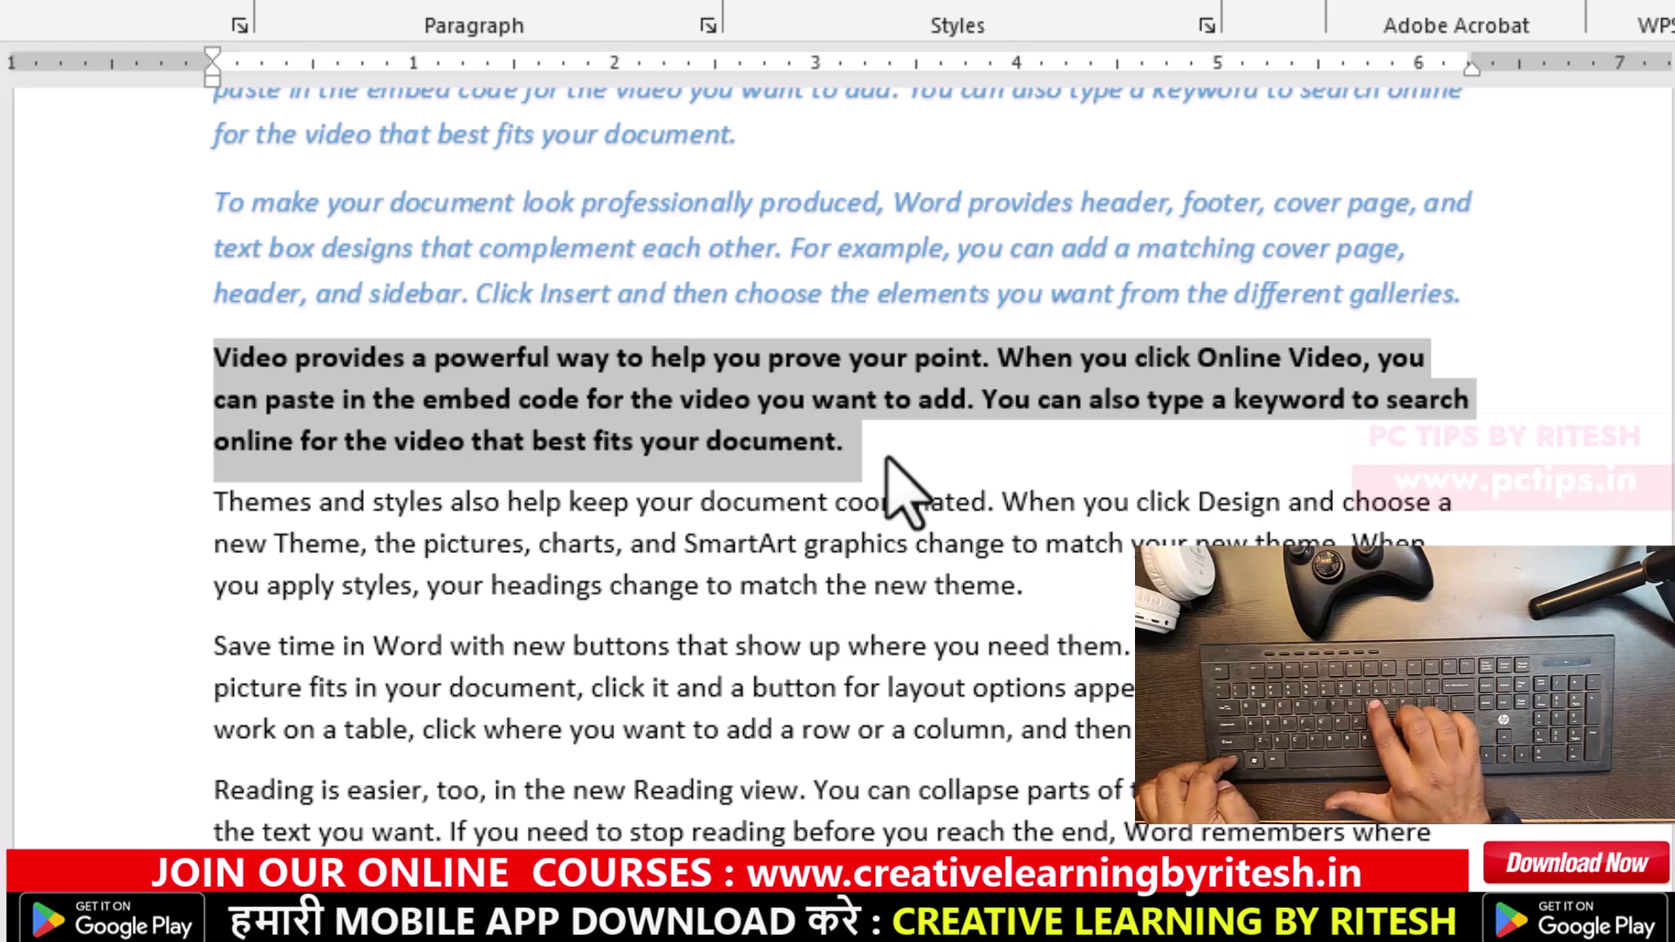
key("ctrl+i")
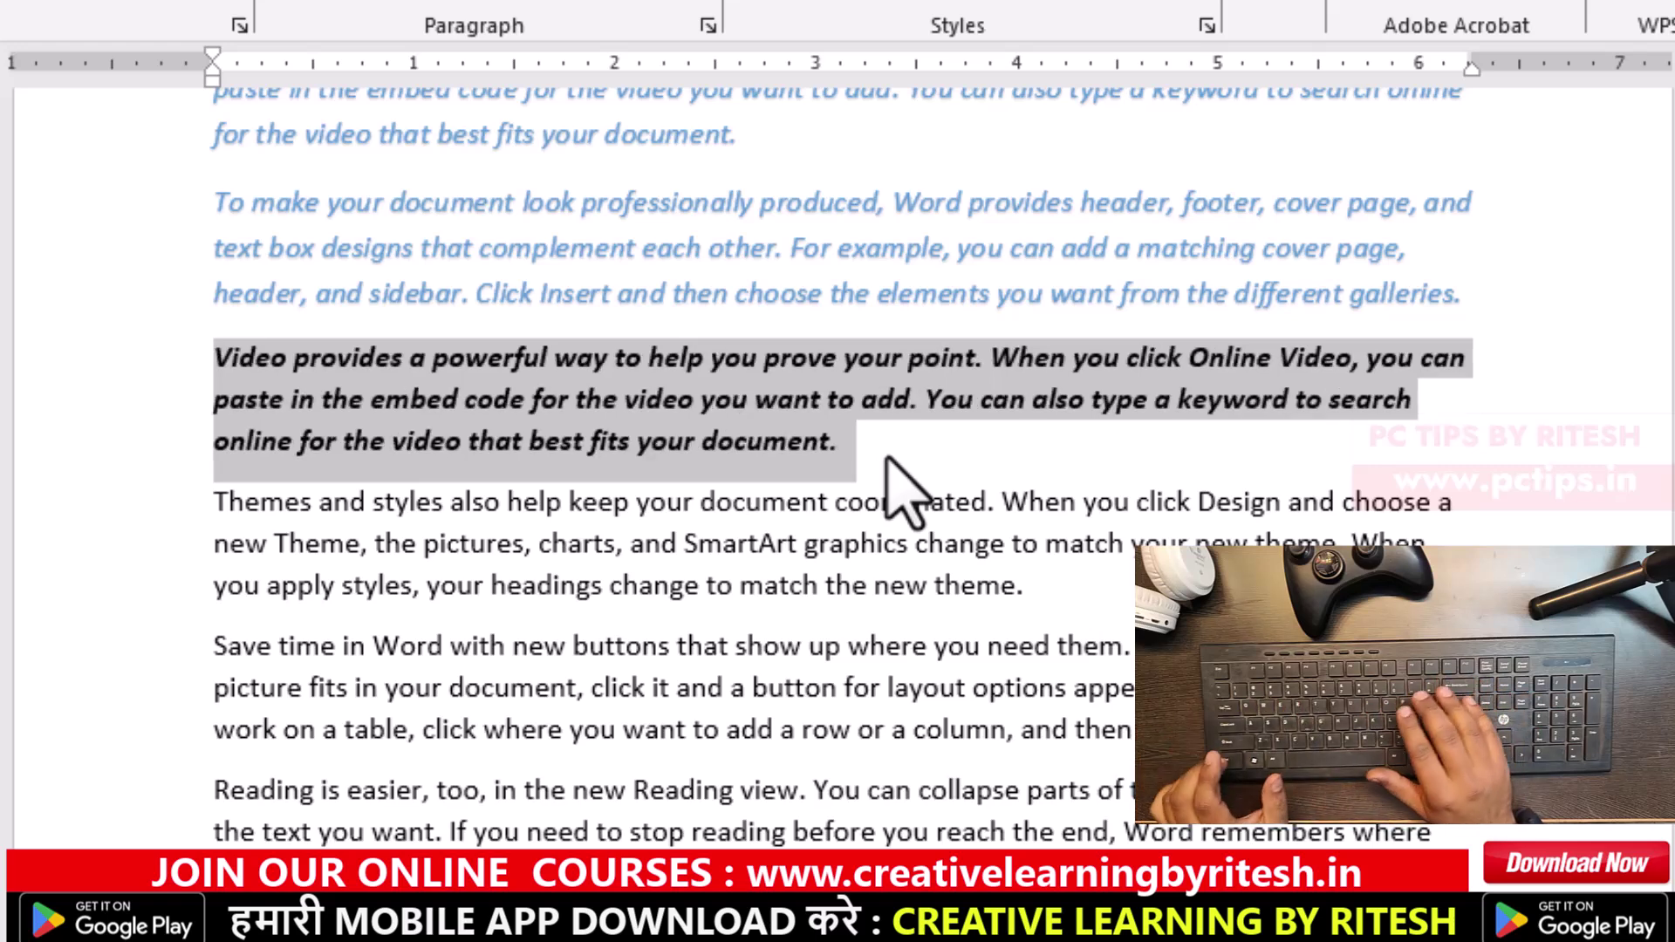
key("ctrl+u")
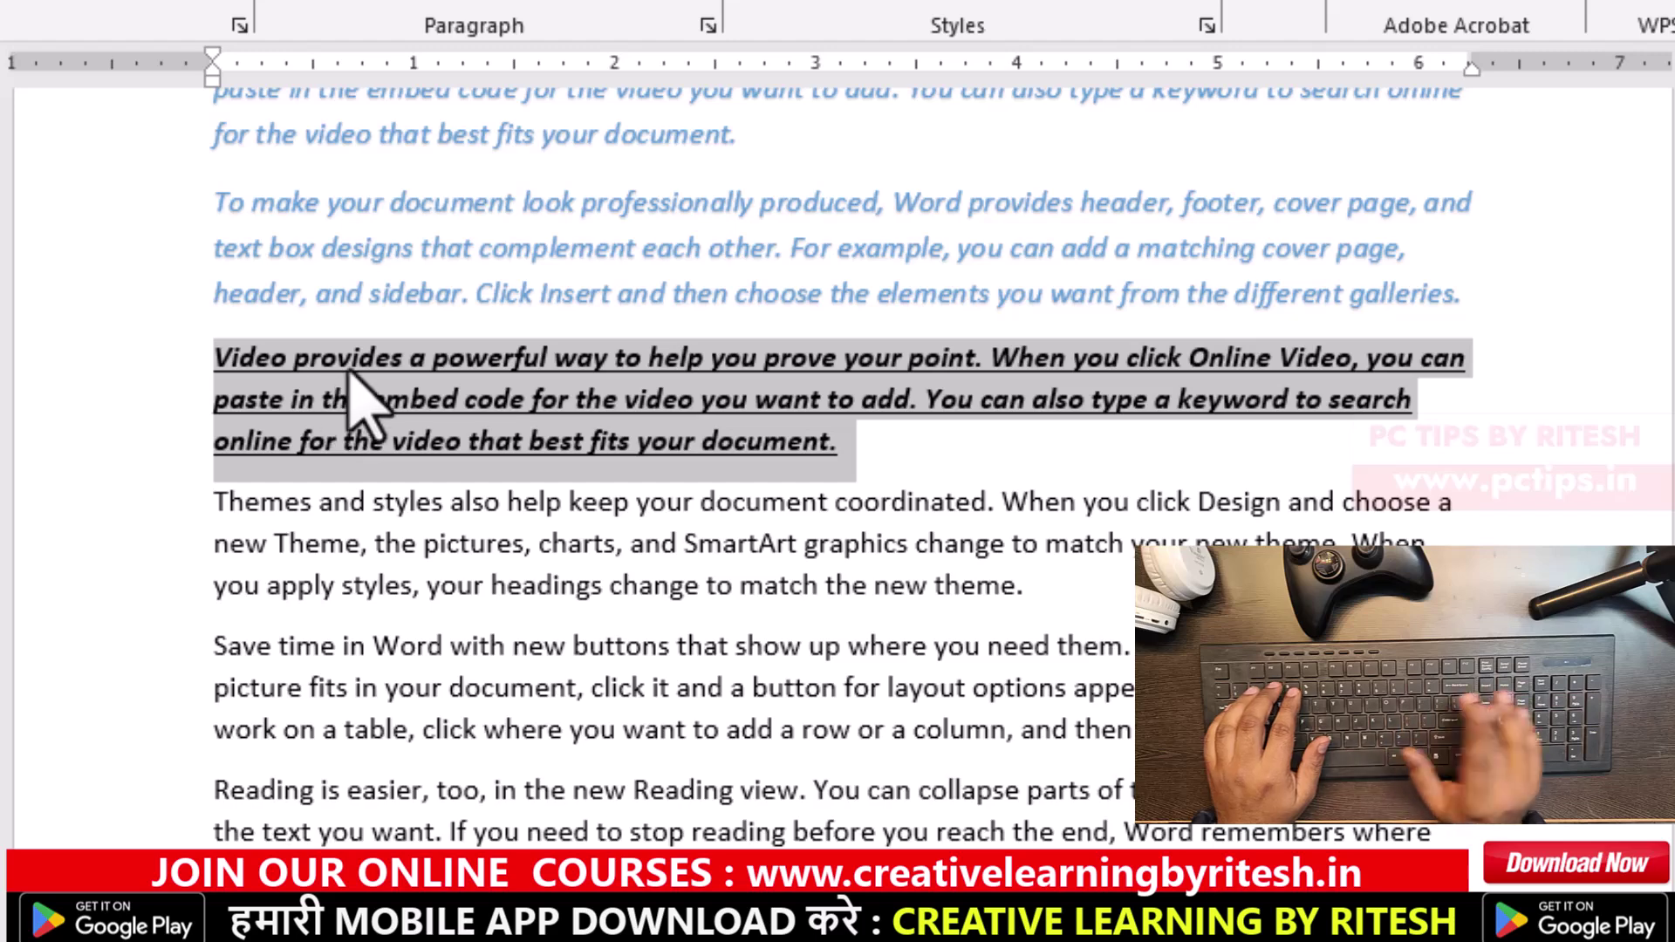
scroll(367, 410, "down", 3)
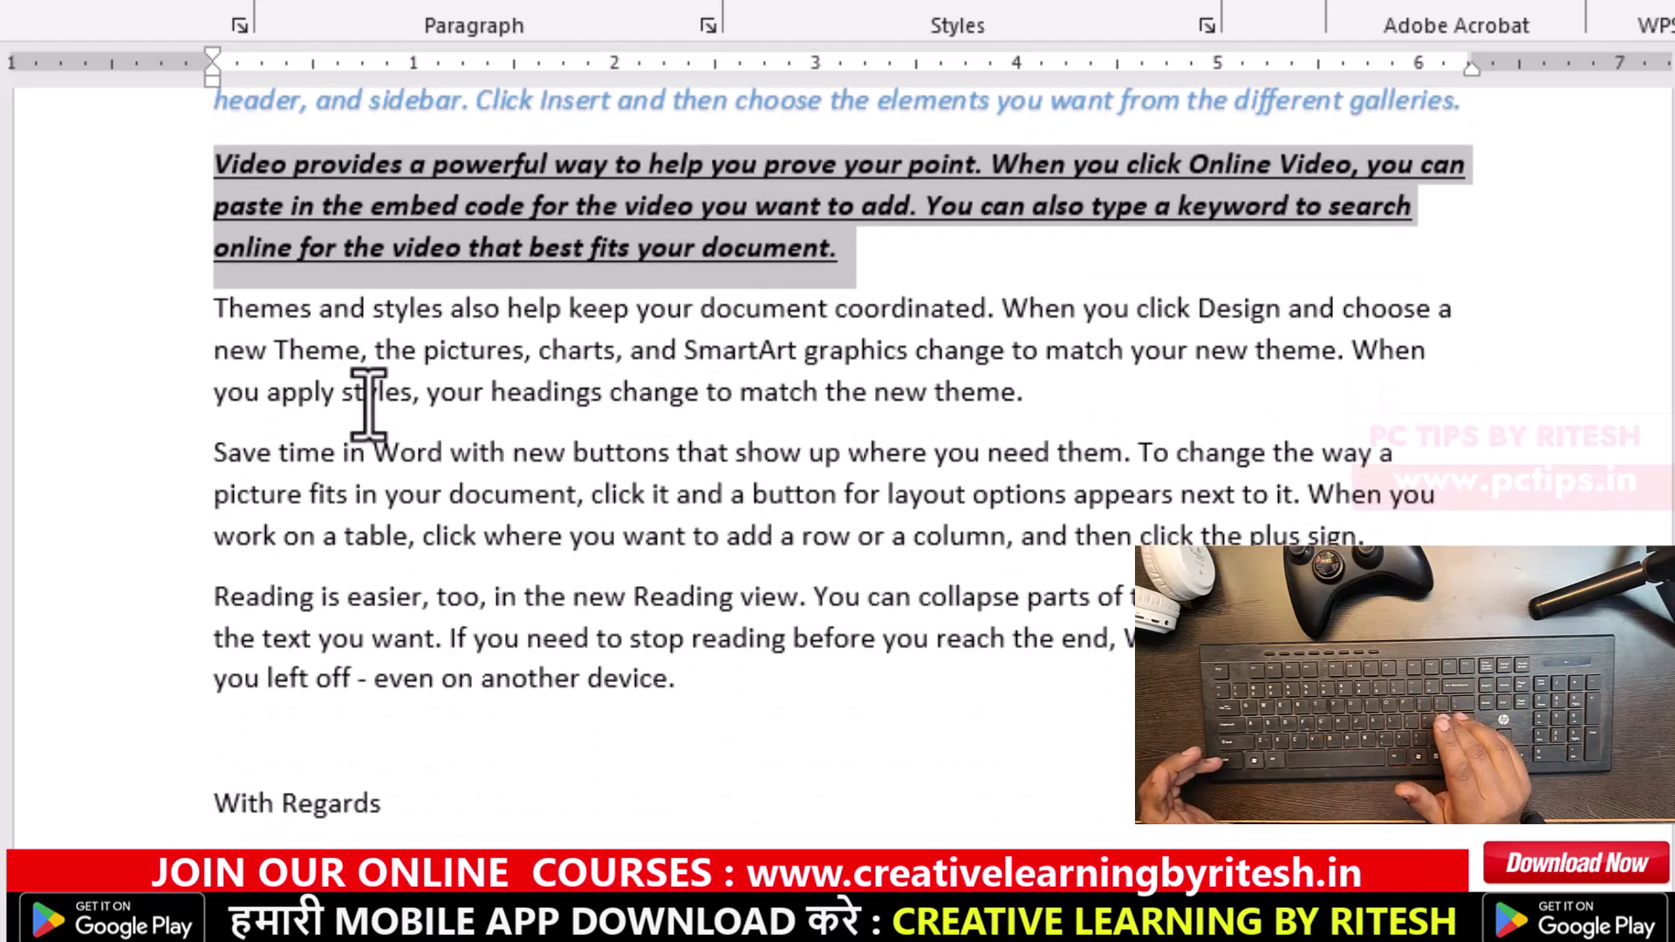
left_click(371, 206)
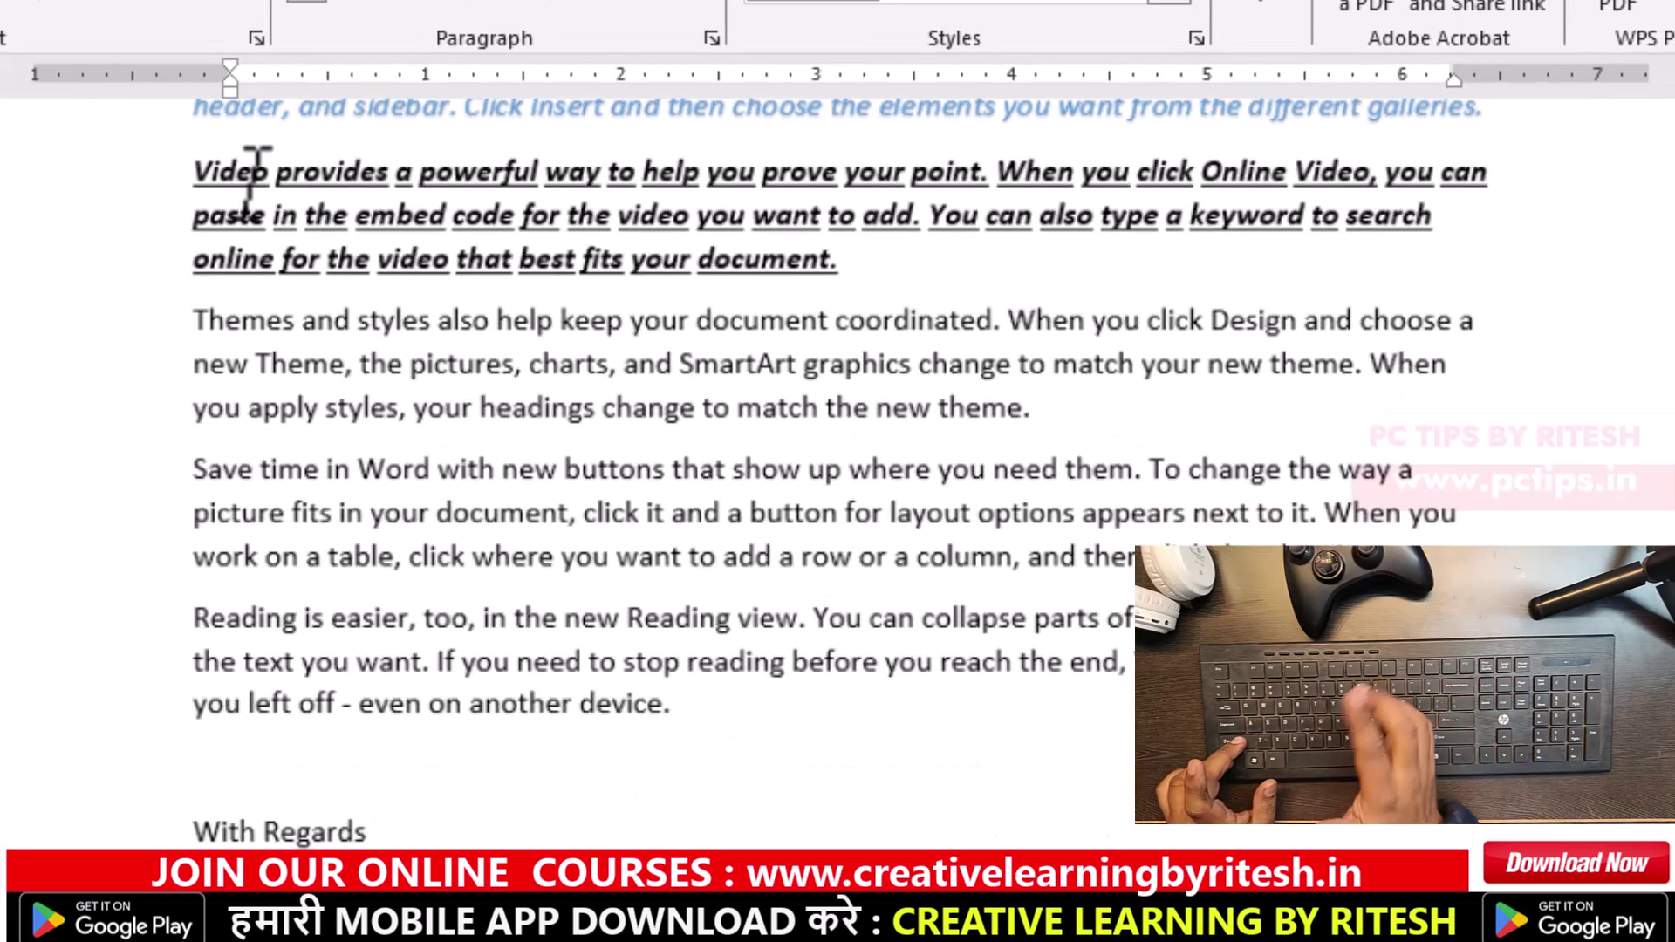
- Give the bold italic 'Video provides…' paragraph a double underline with Ctrl+Shift+D
scroll(310, 322, "up", 2)
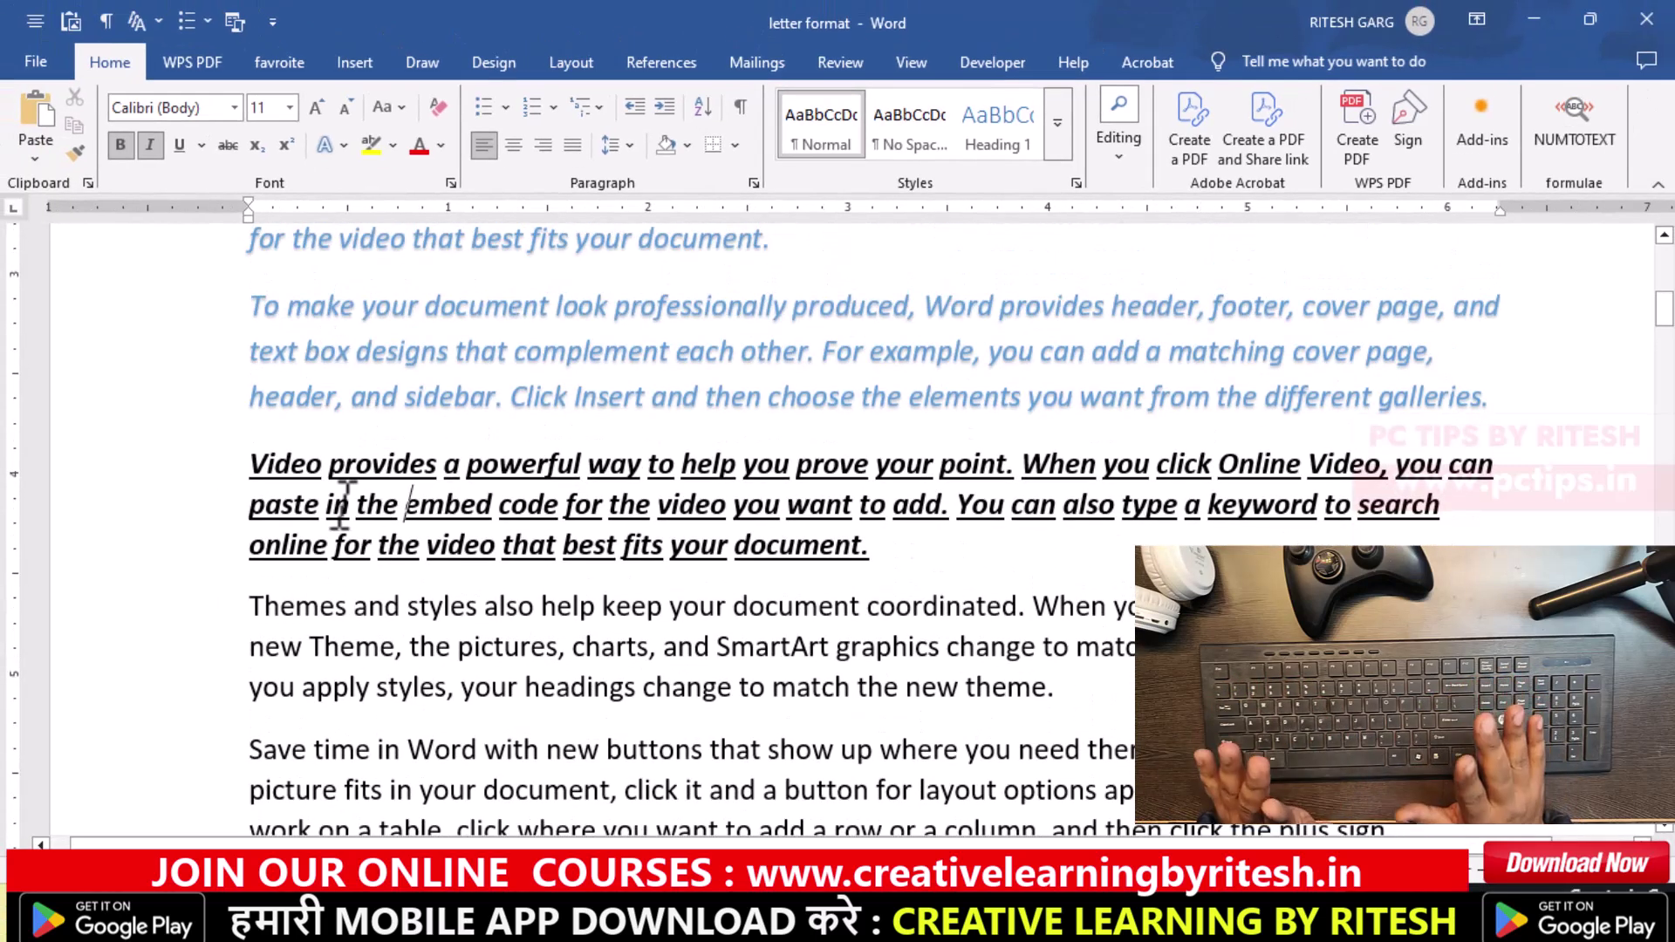
left_click_drag(363, 456, 908, 537)
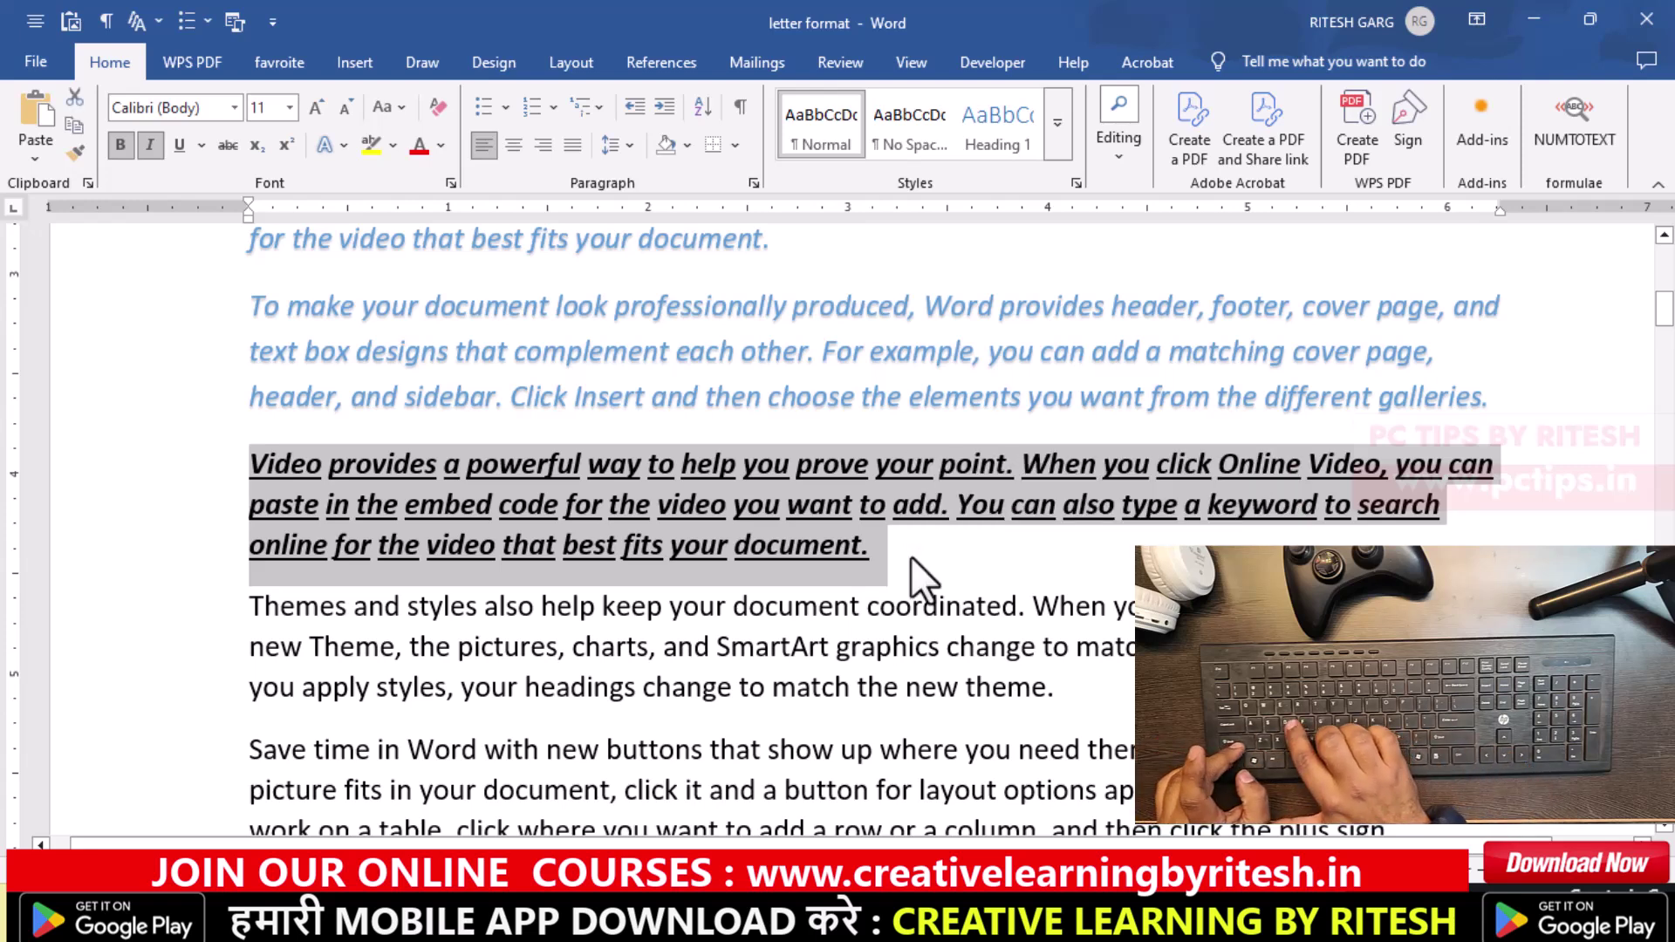
key("ctrl+shift+d")
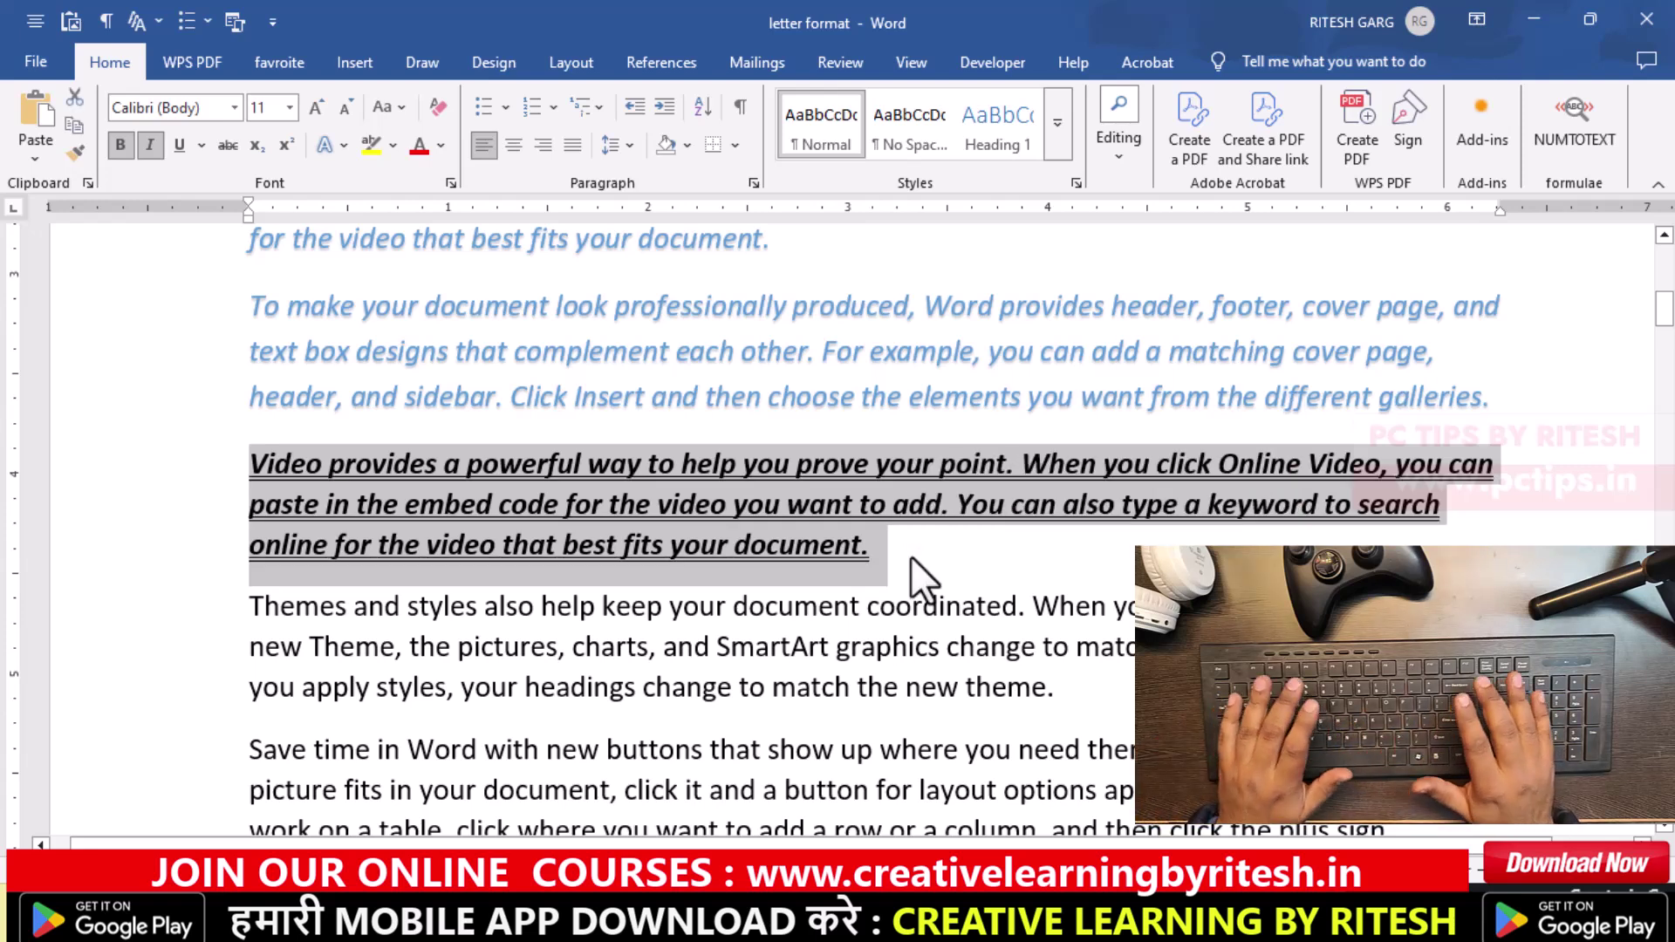
scroll(911, 557, "down", 1)
triple_click(813, 543)
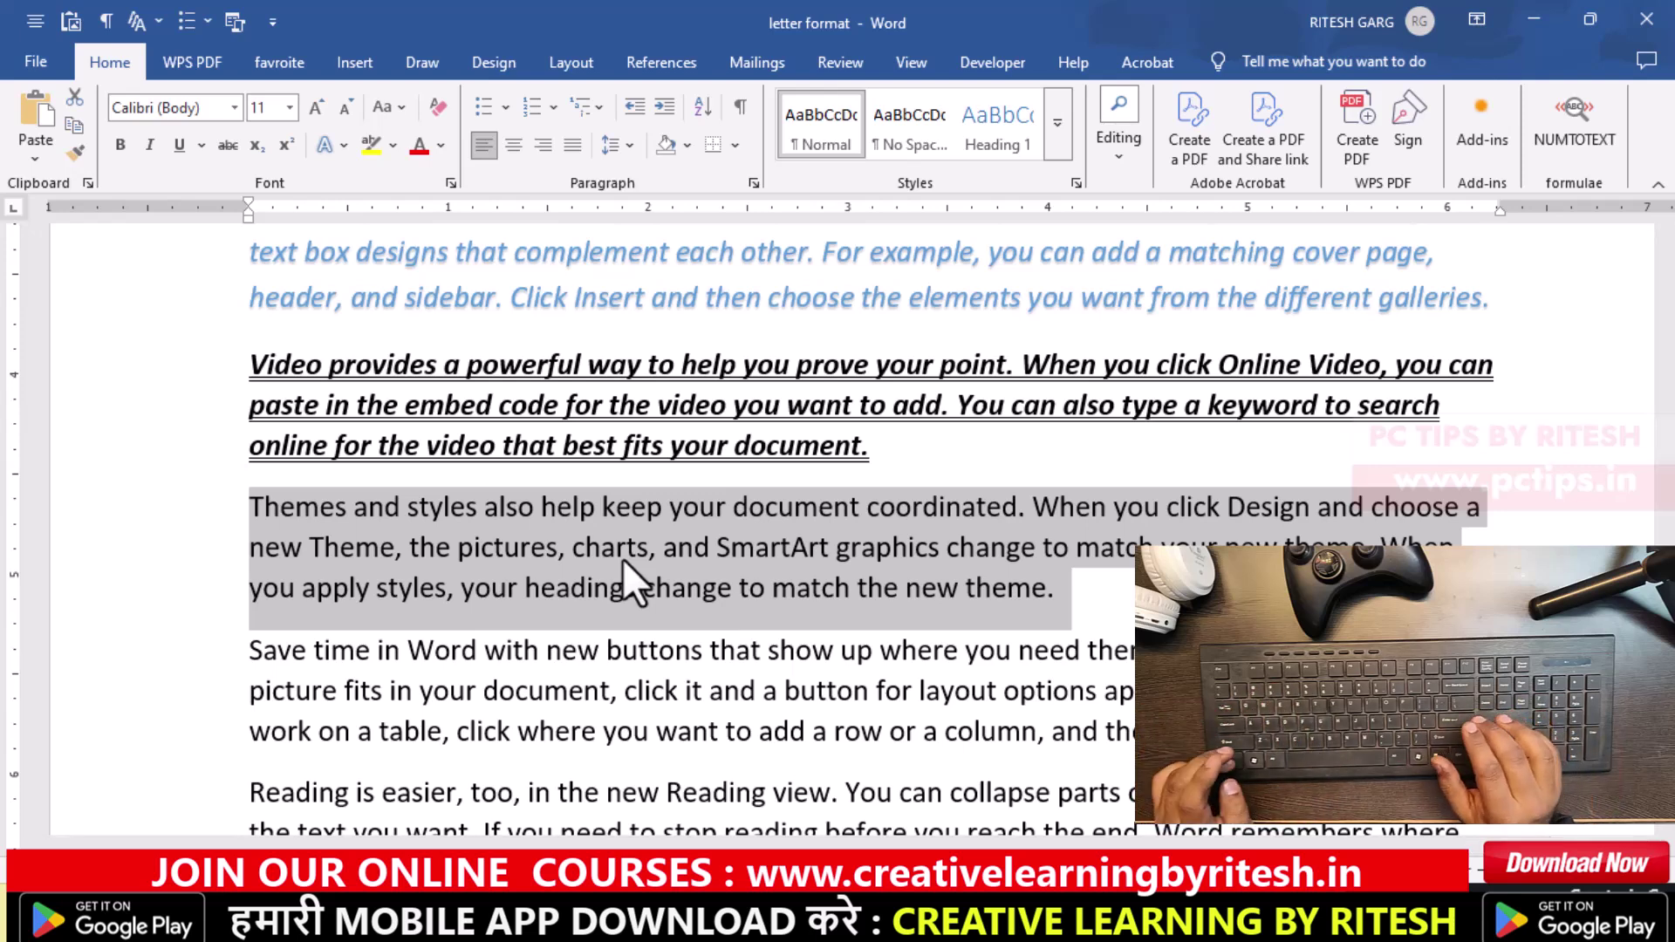
- Set the 'Themes and styles…' paragraph in small caps, then in full capitals
key("ctrl+shift+k")
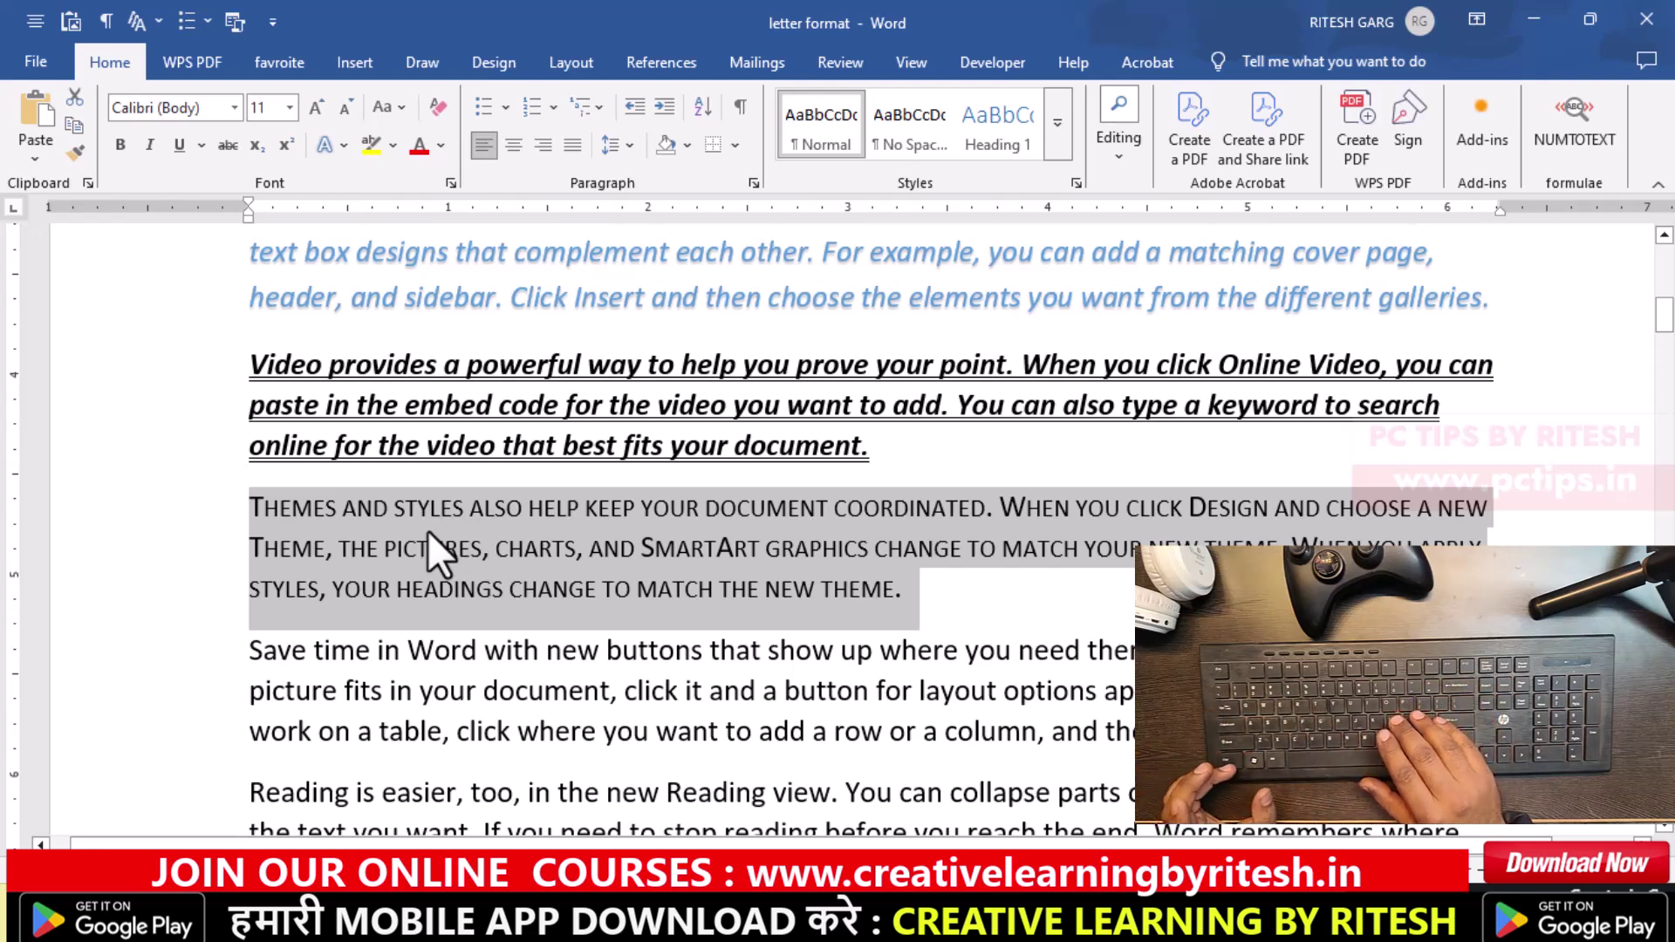
key("ctrl+shift+a")
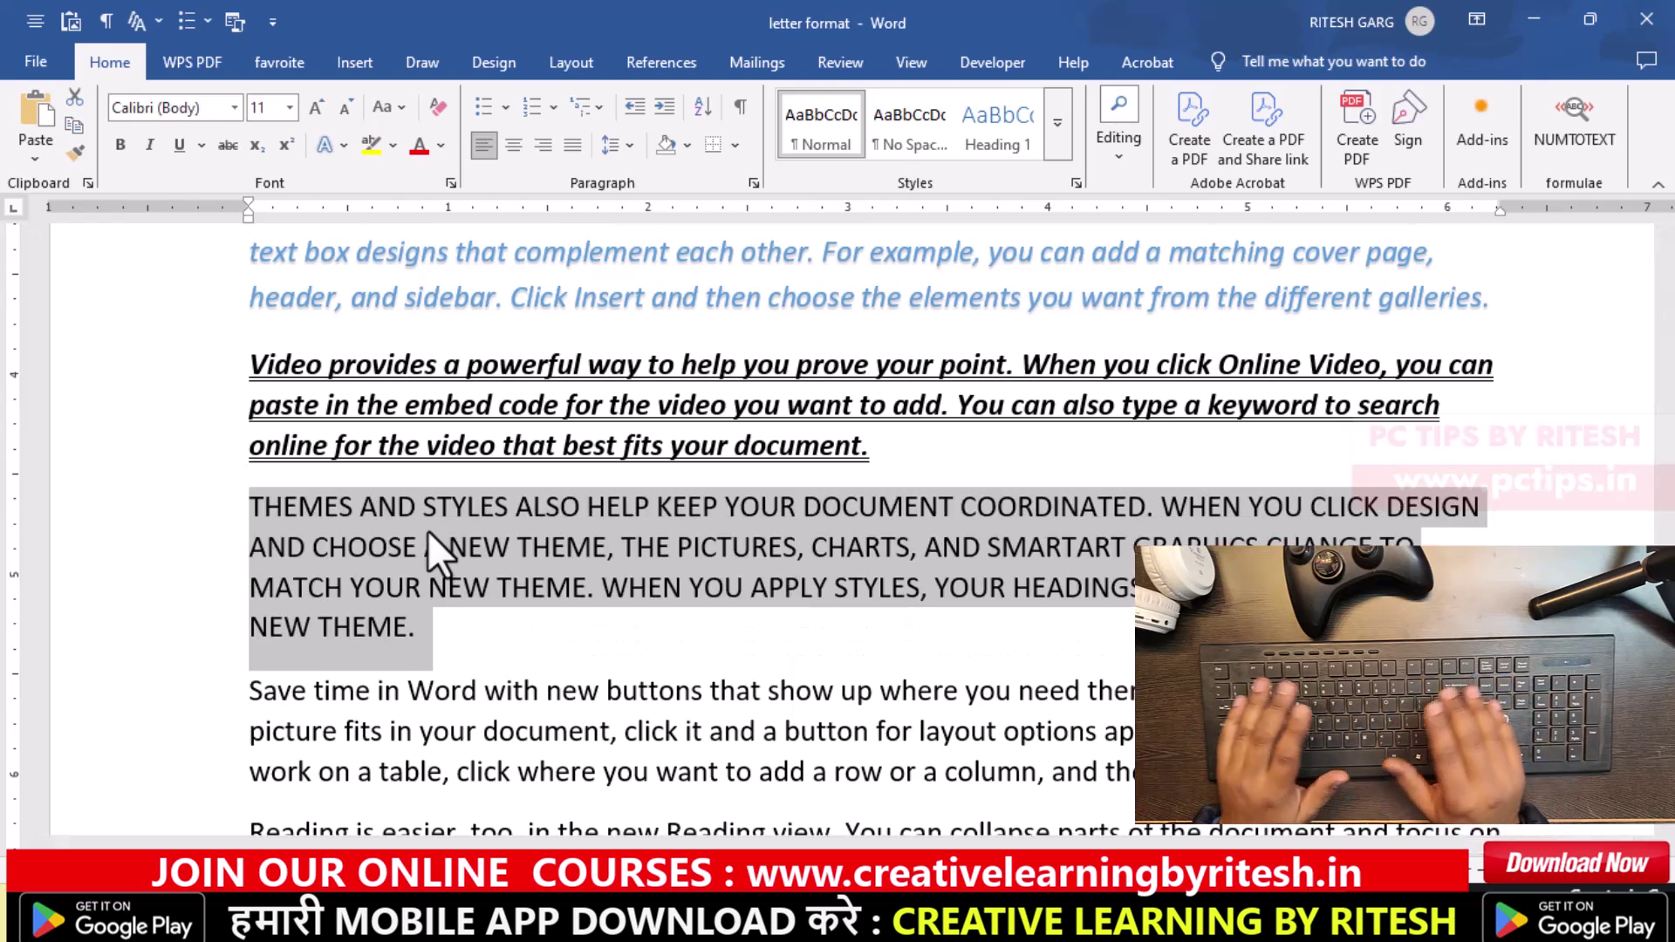
scroll(427, 532, "down", 2)
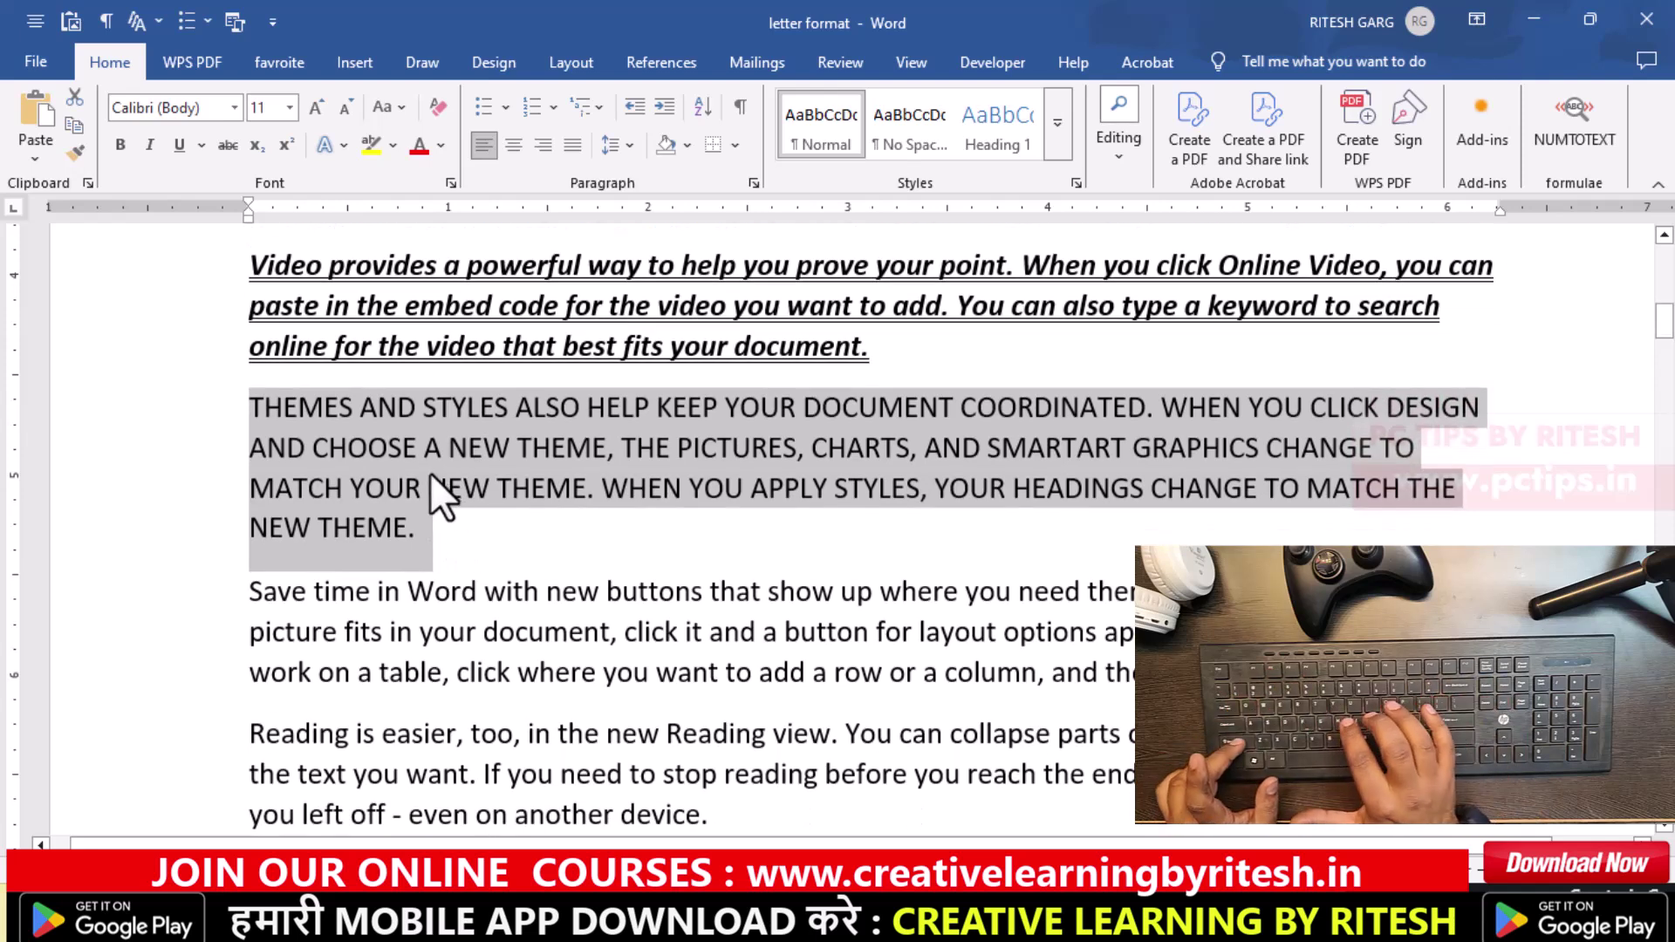
- Try a symbol font and delete the paragraph, undoing both to restore it
key("ctrl+shift+q")
key("ctrl+z")
key("Delete")
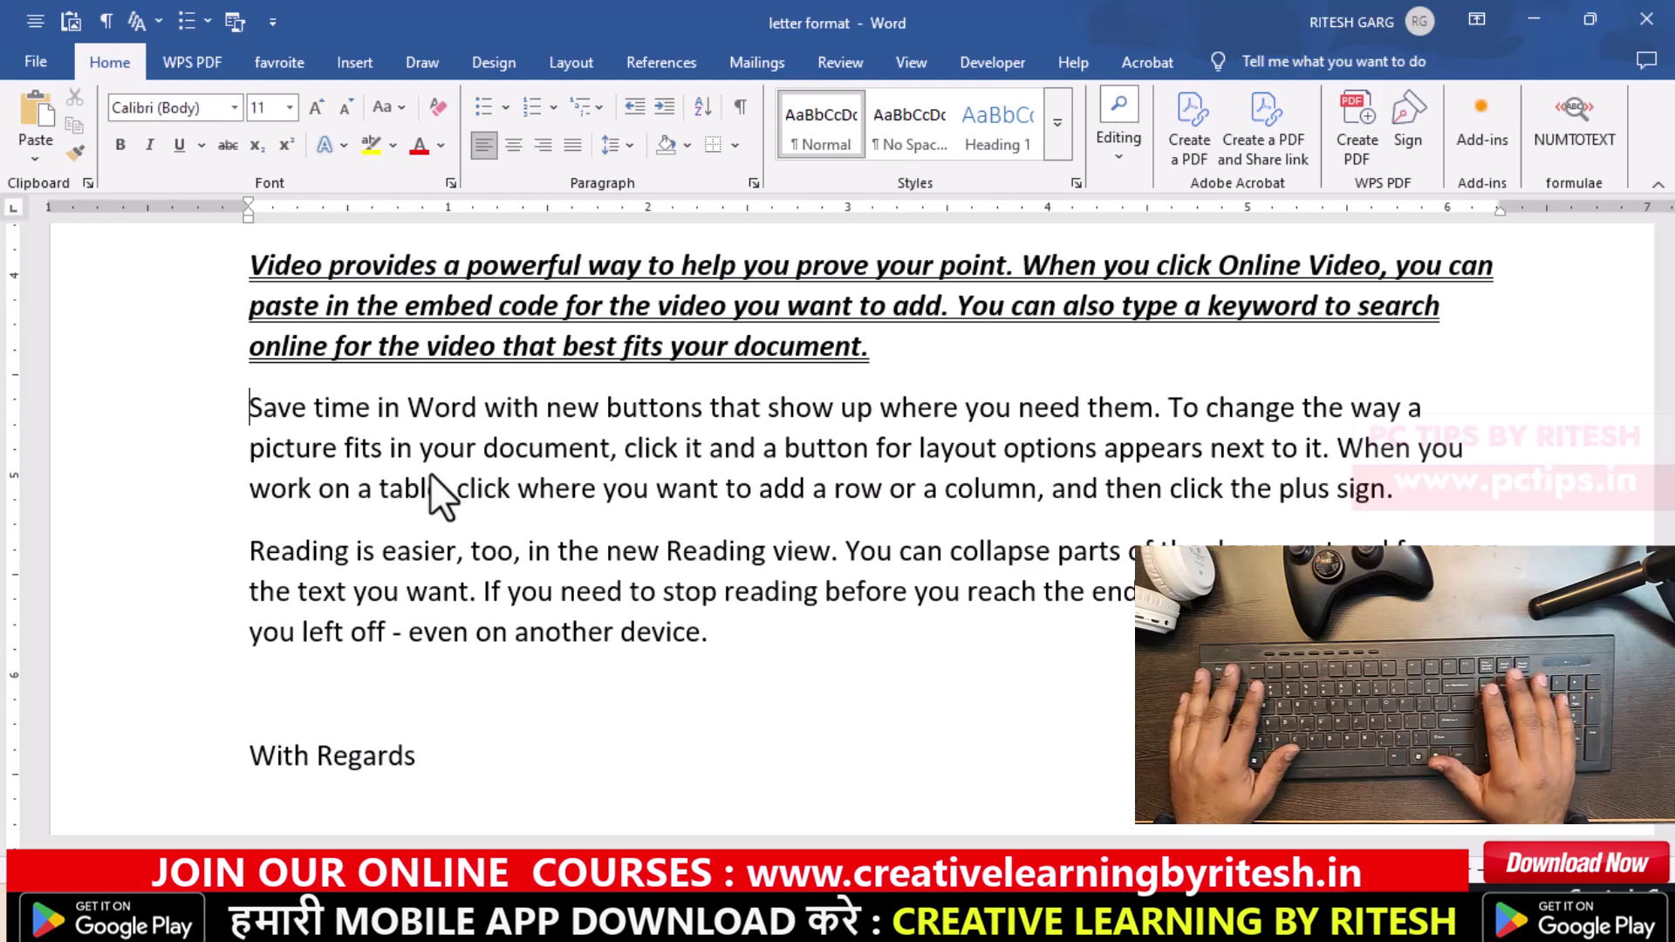
key("ctrl+z")
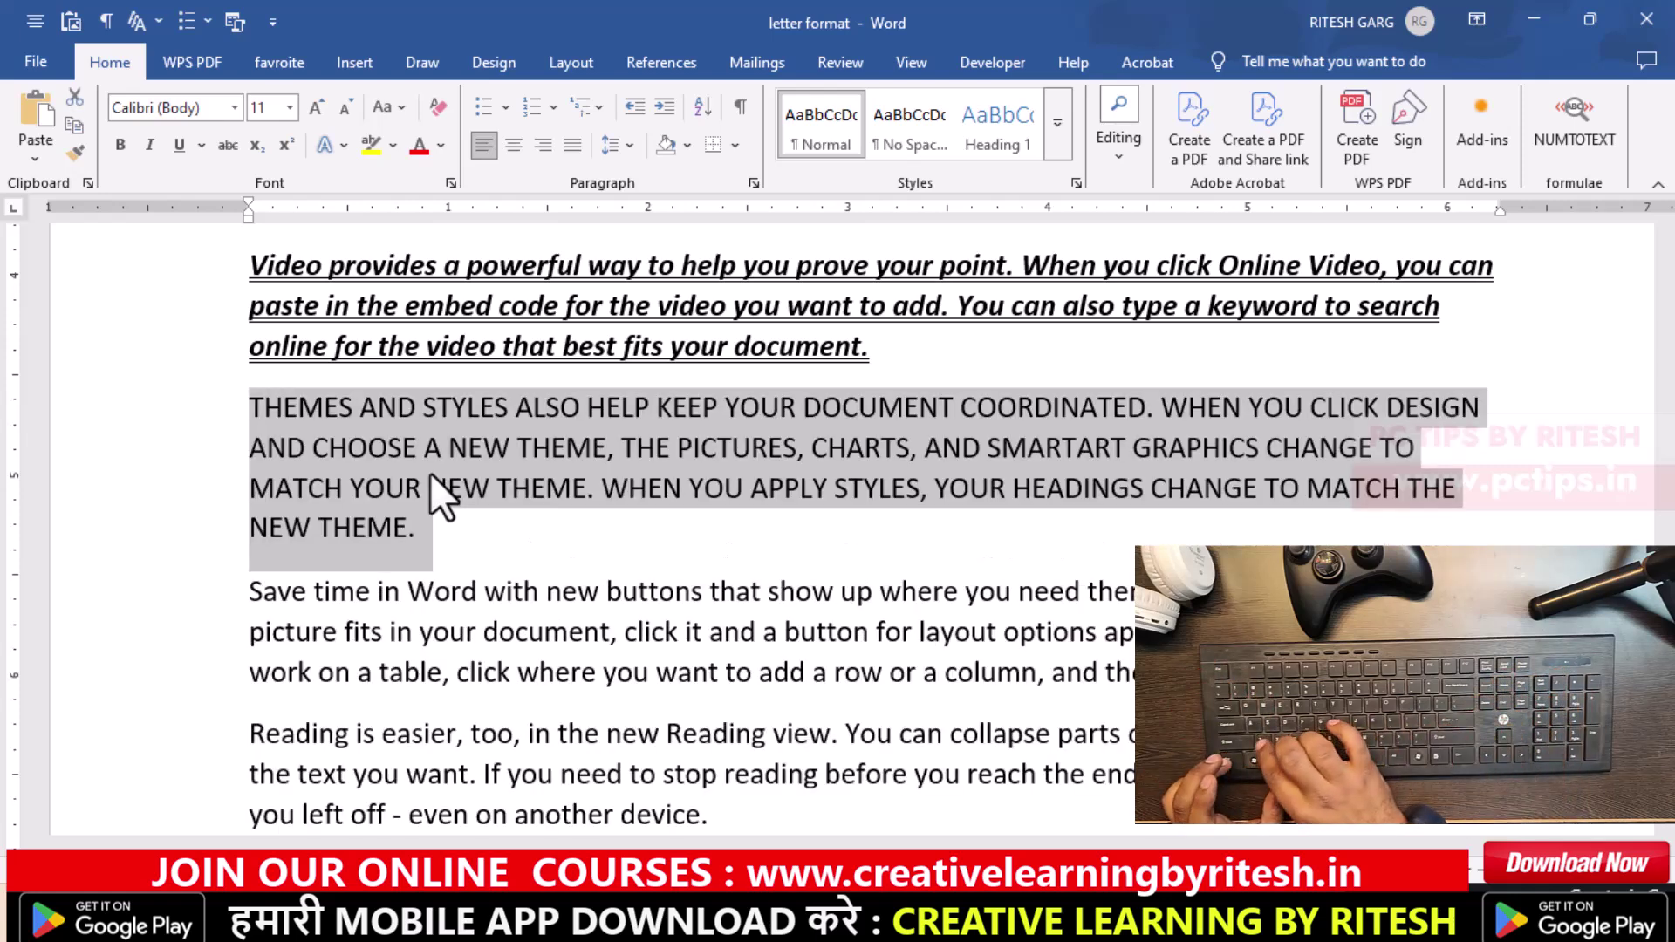
left_click(246, 419)
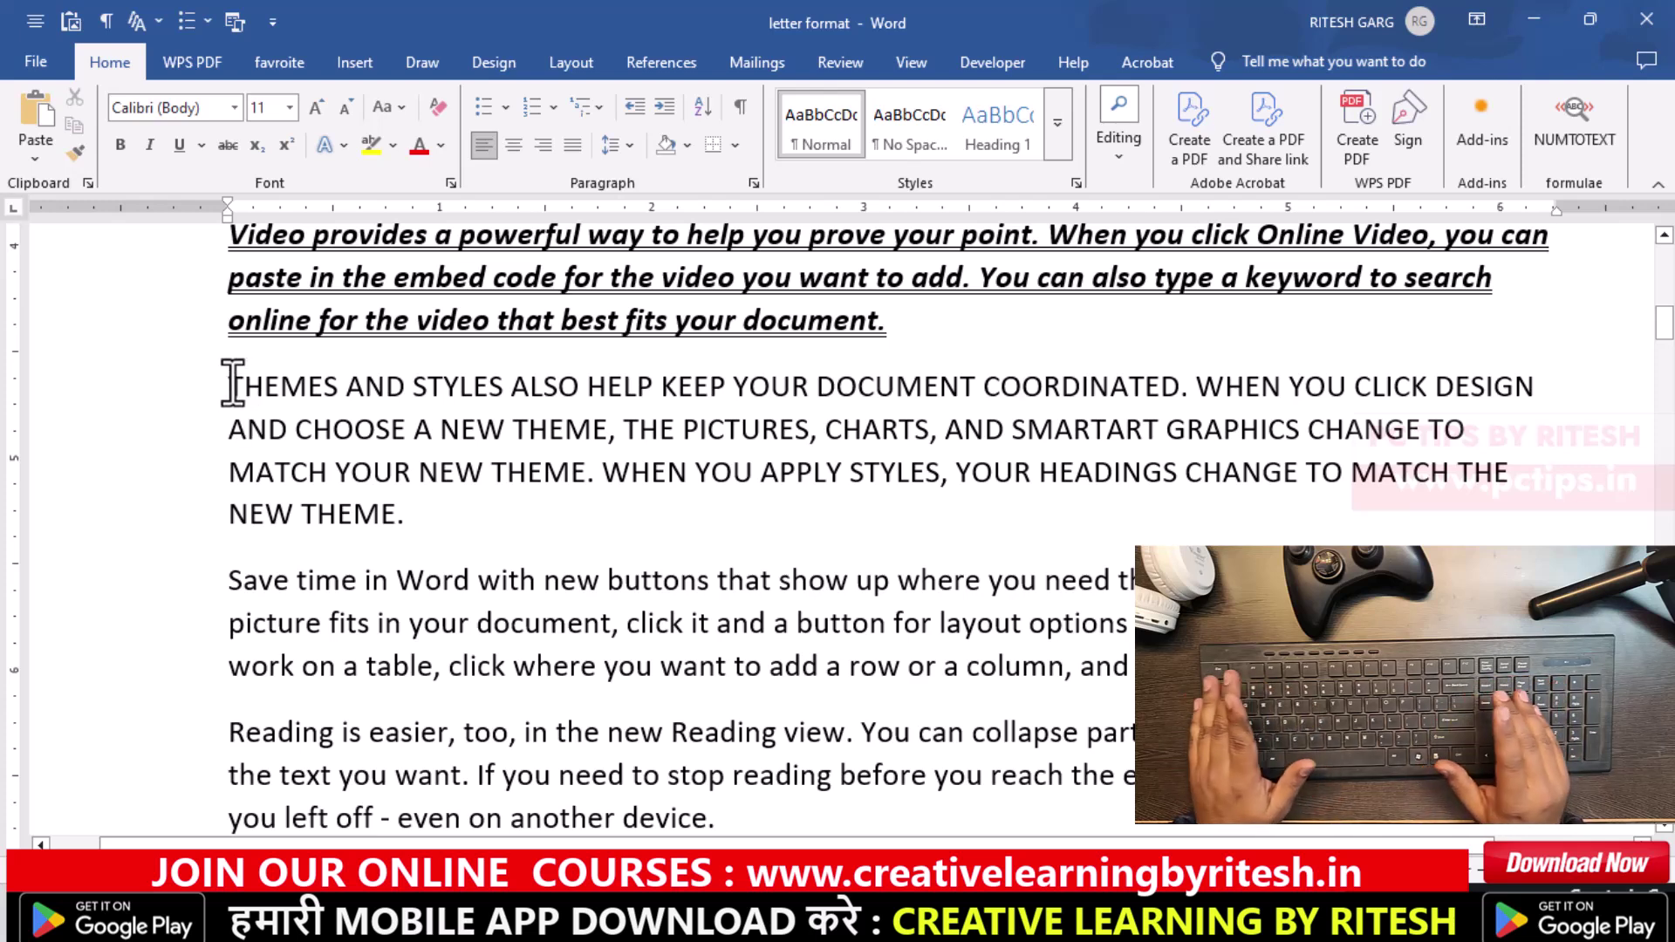
left_click(229, 386)
left_click_drag(240, 386, 347, 386)
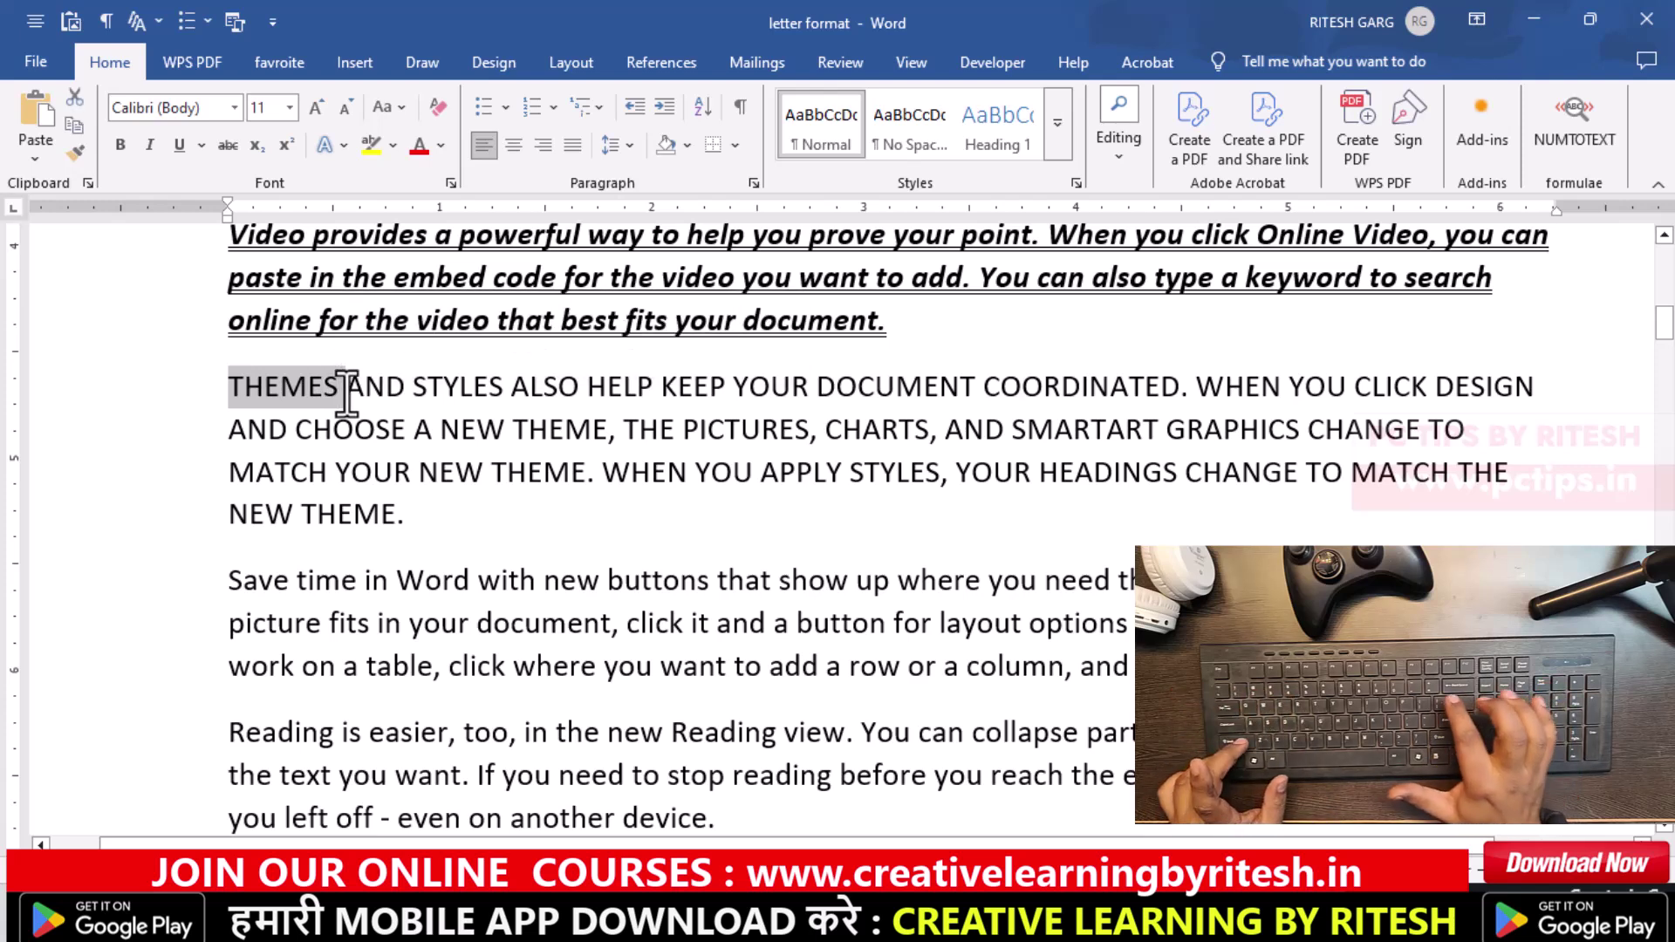
key("ctrl+shift+equal")
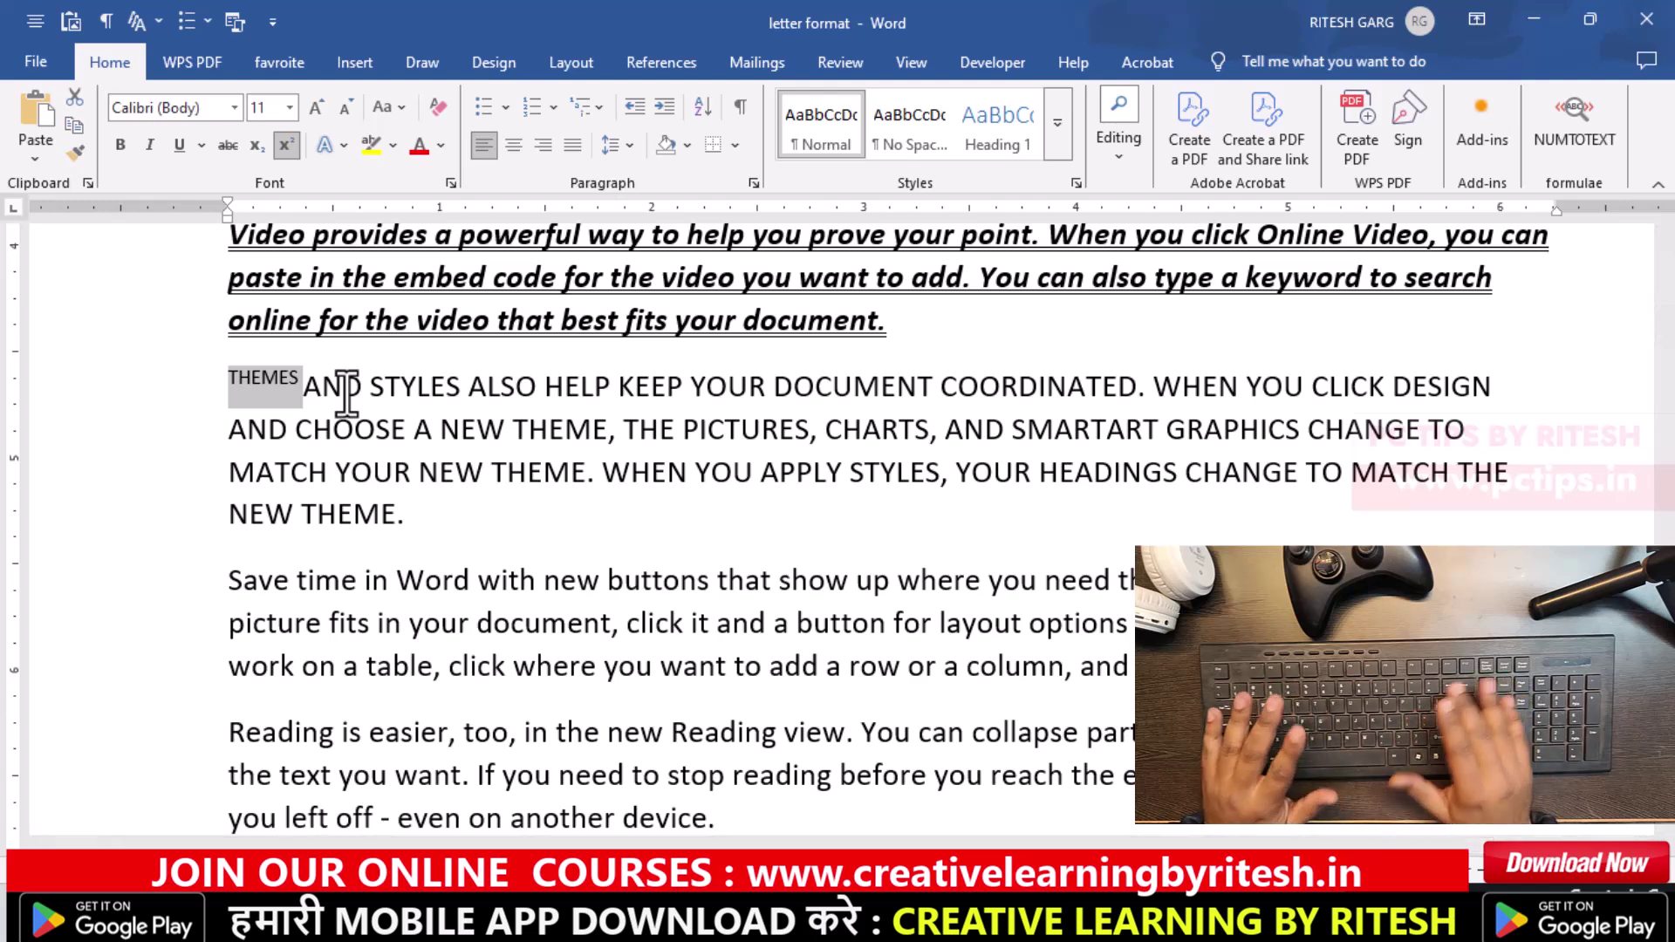
key("ctrl+equal")
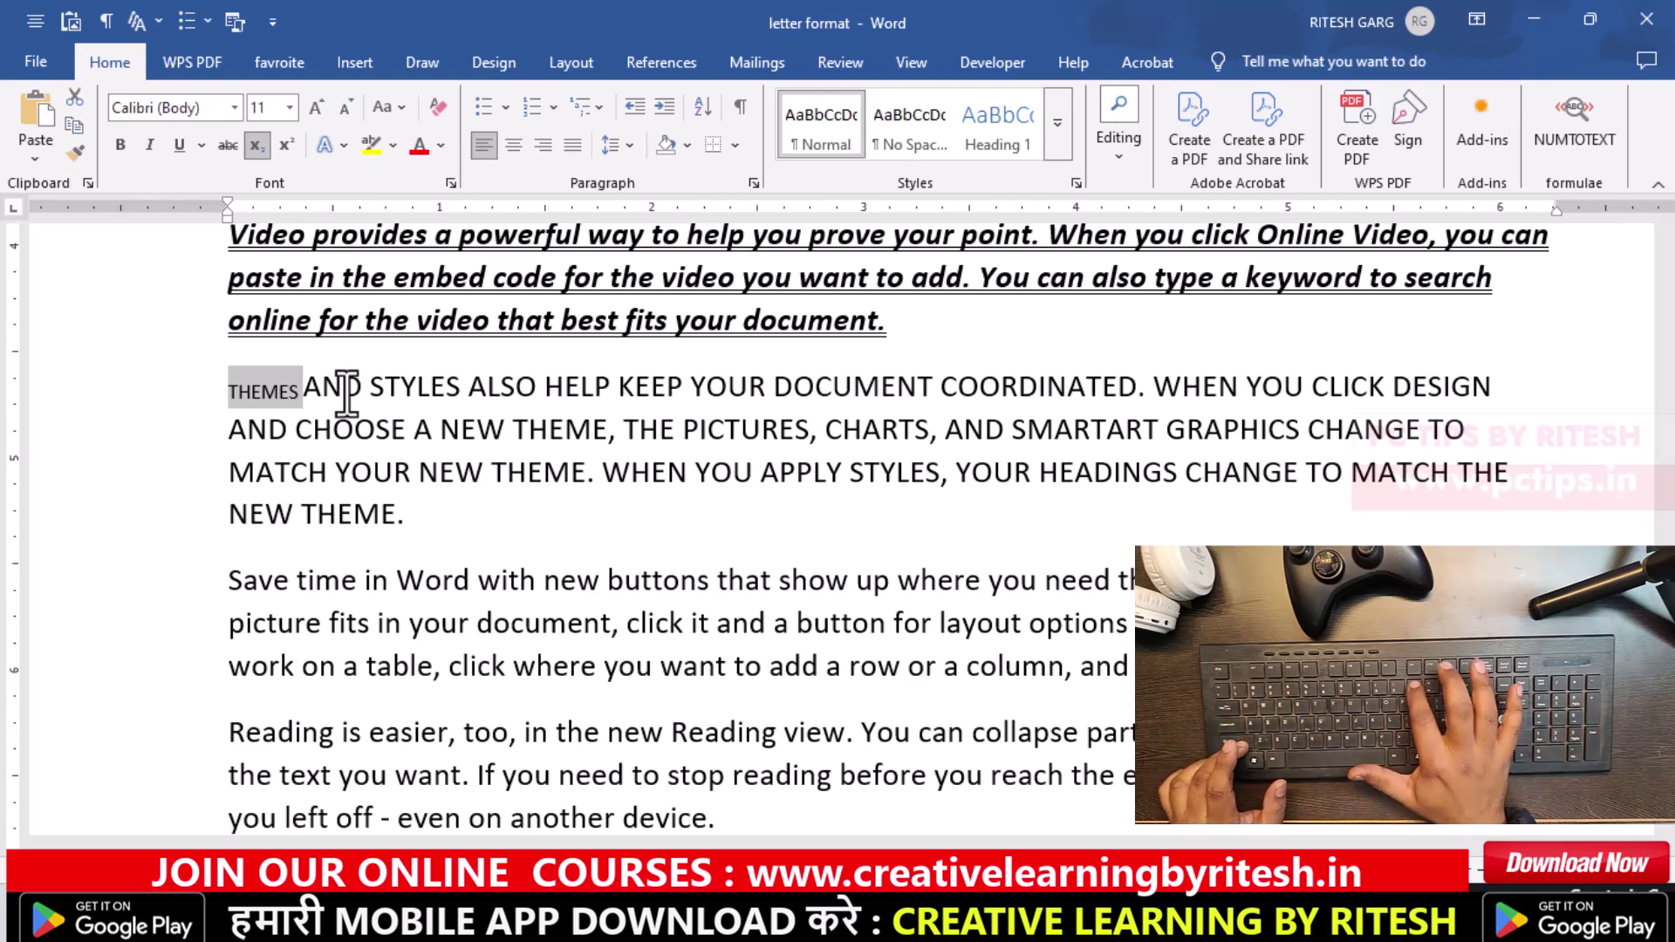
key("ctrl+equal")
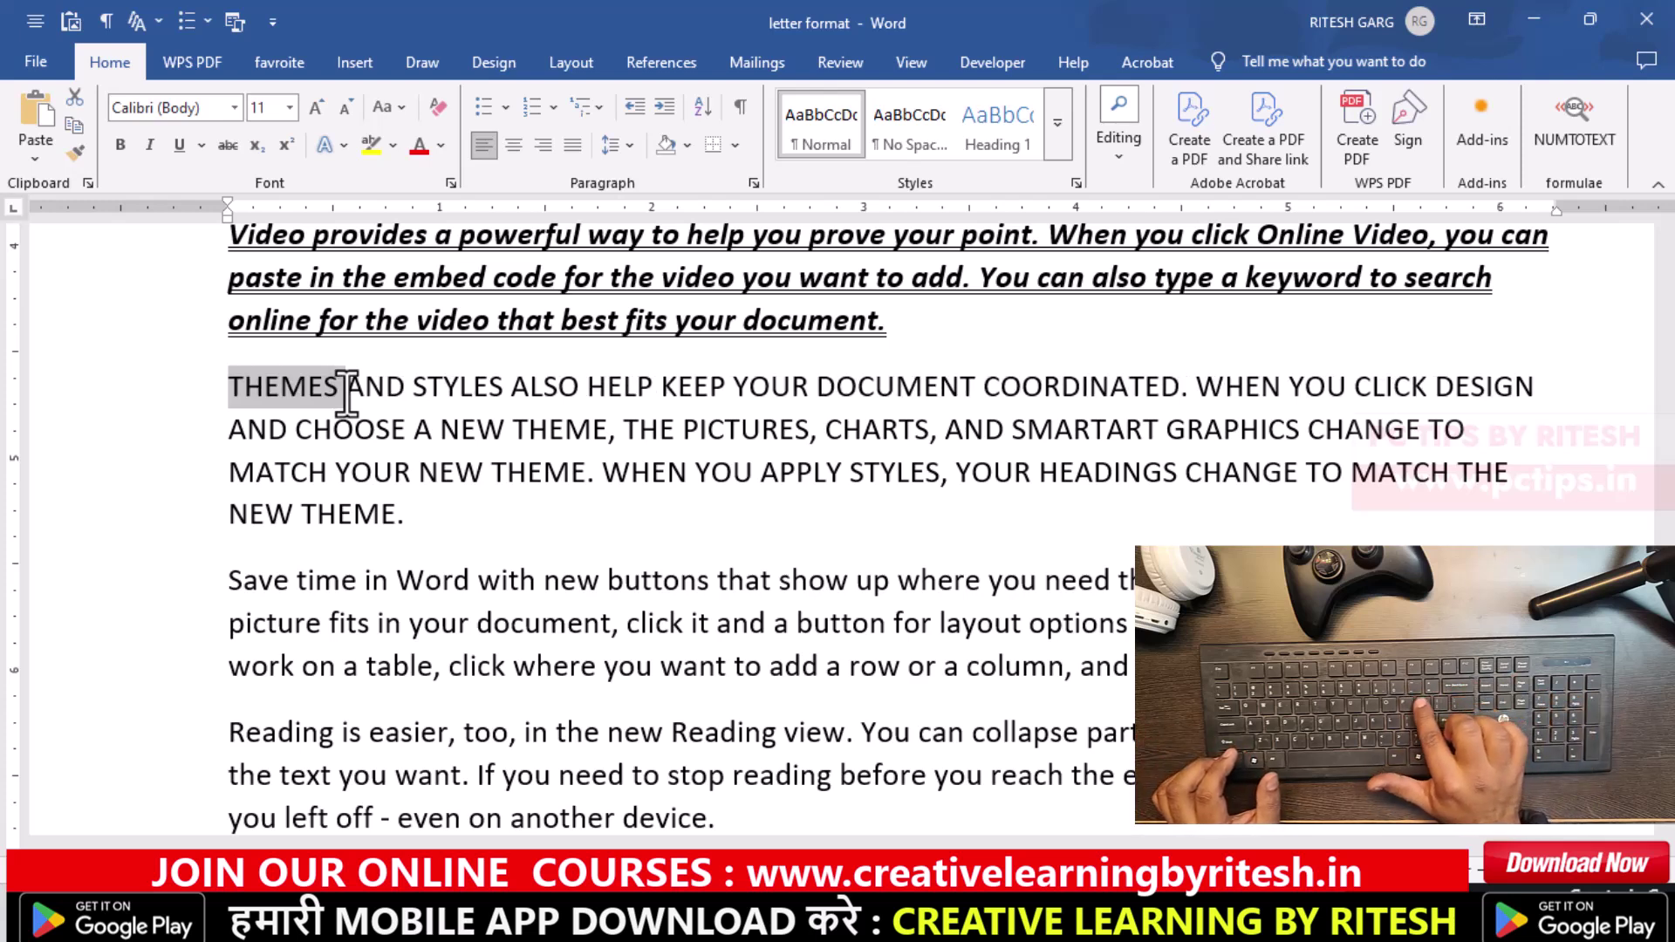
left_click(395, 471)
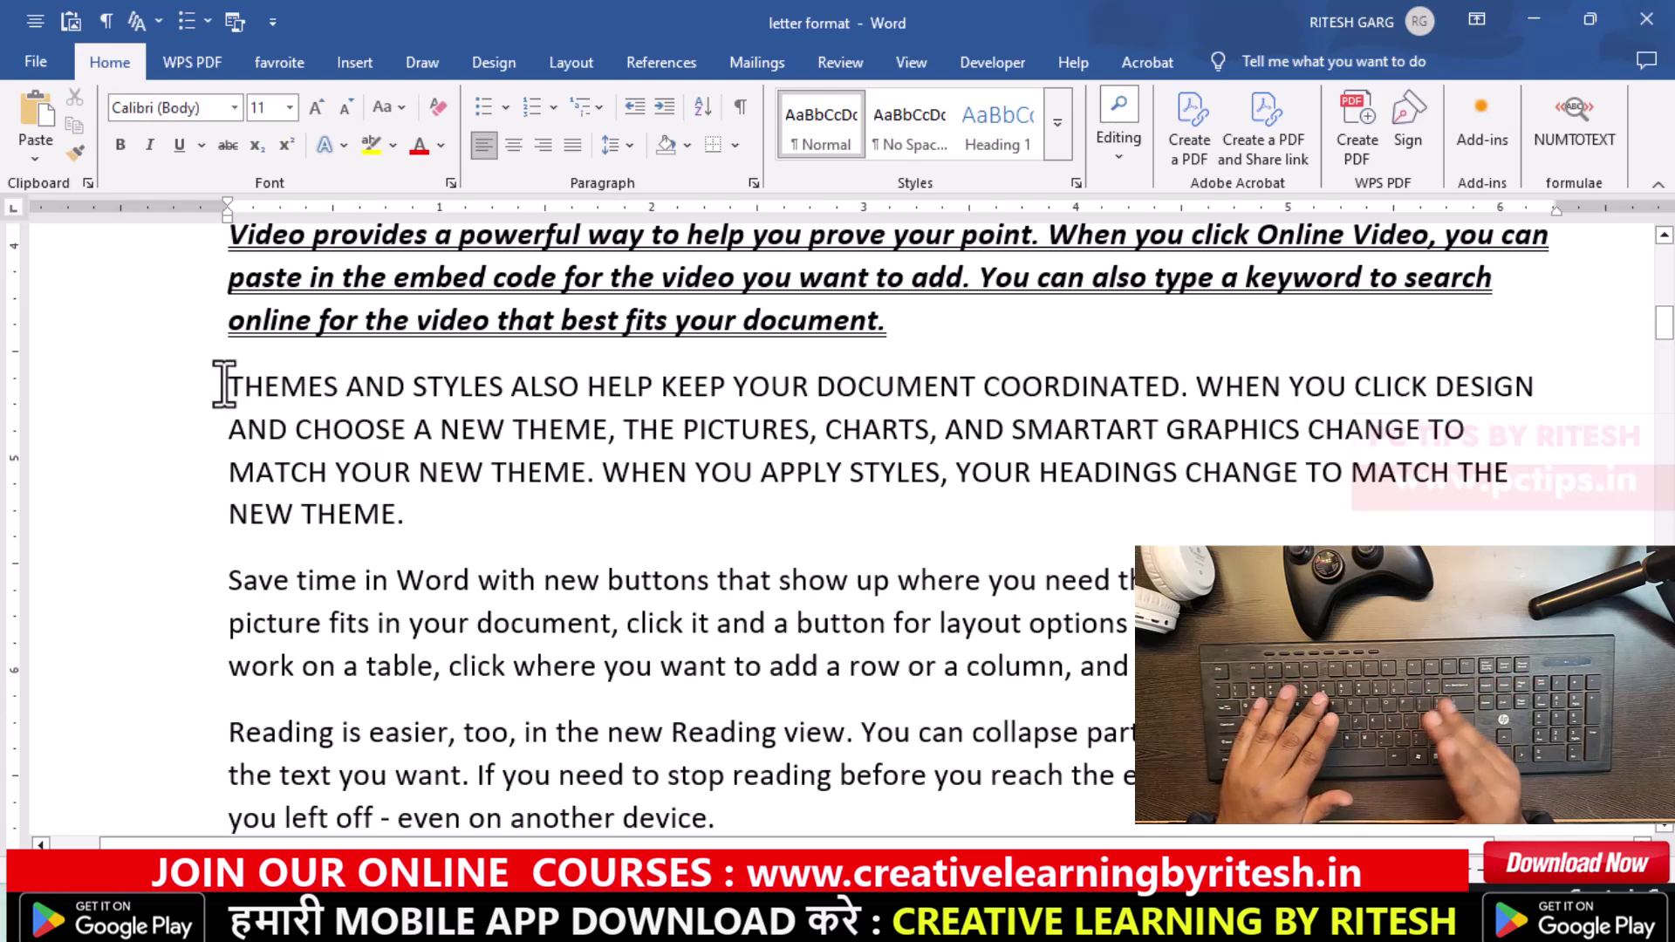
left_click_drag(224, 384, 432, 516)
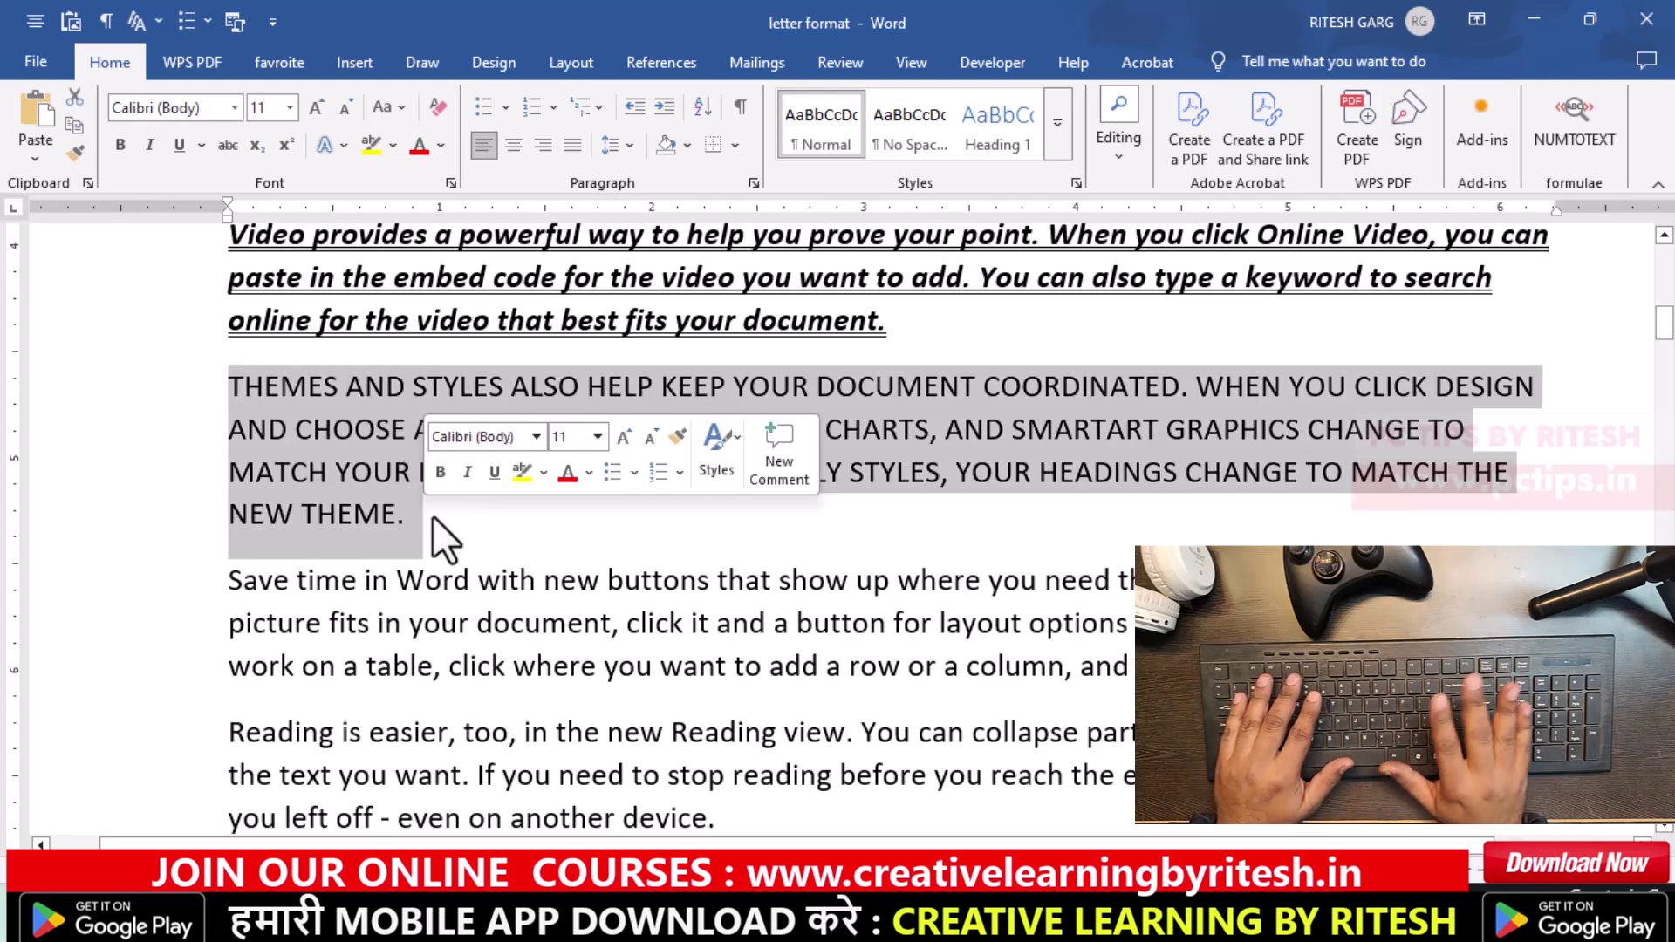
key("ctrl+bracketright")
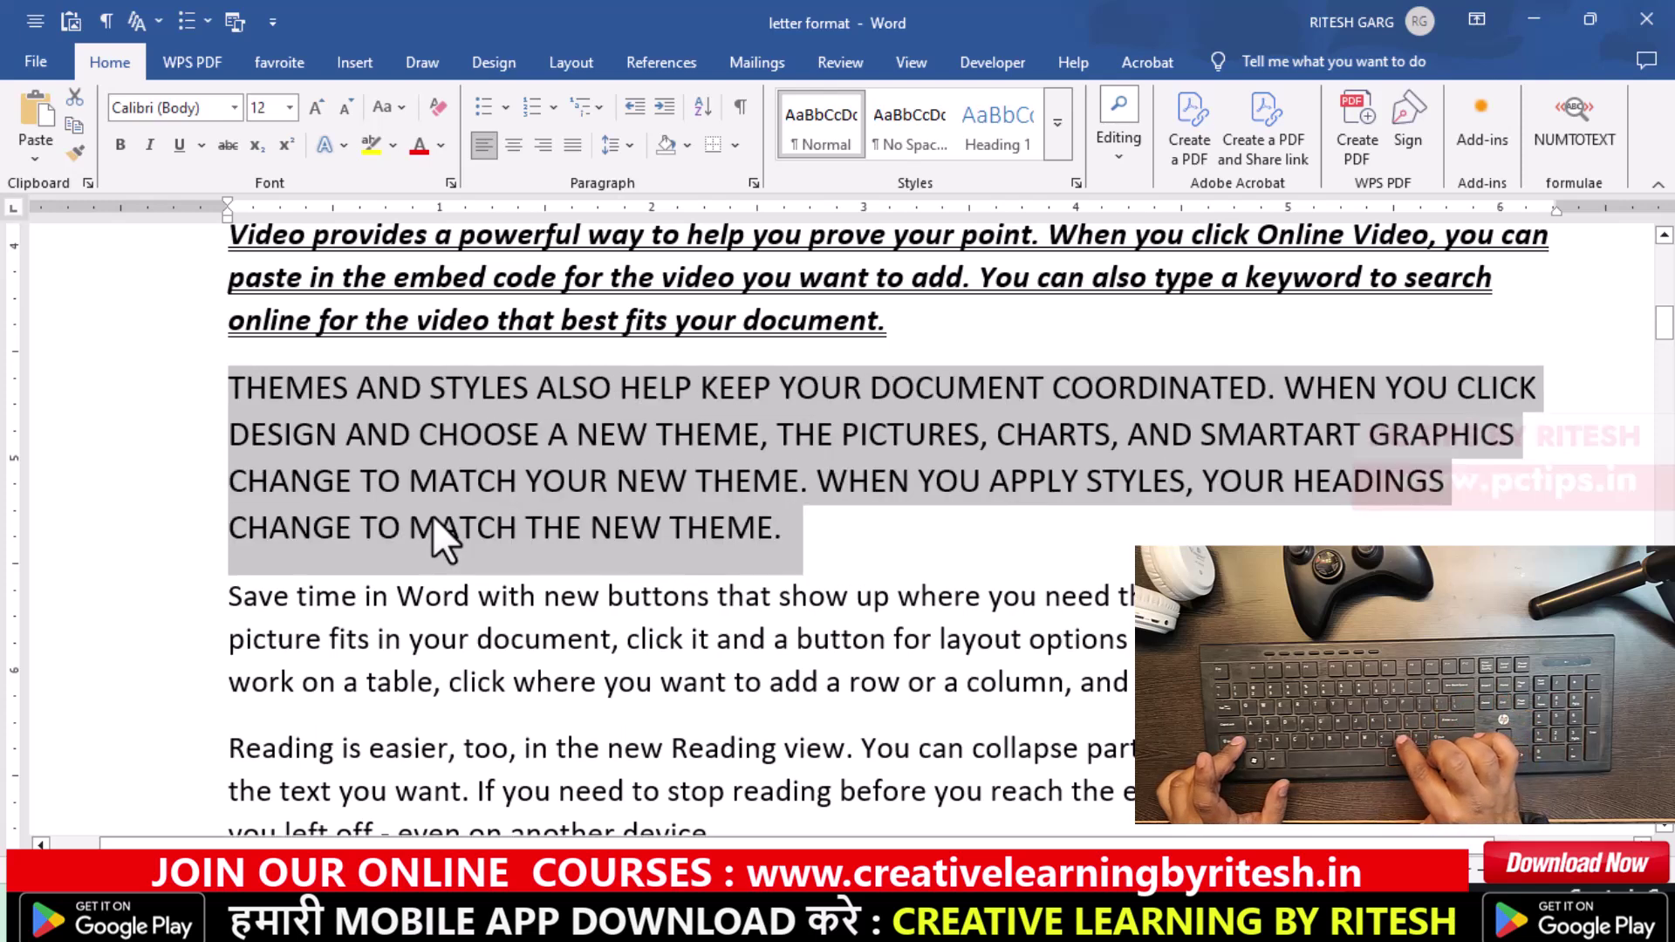
key("ctrl+shift+period")
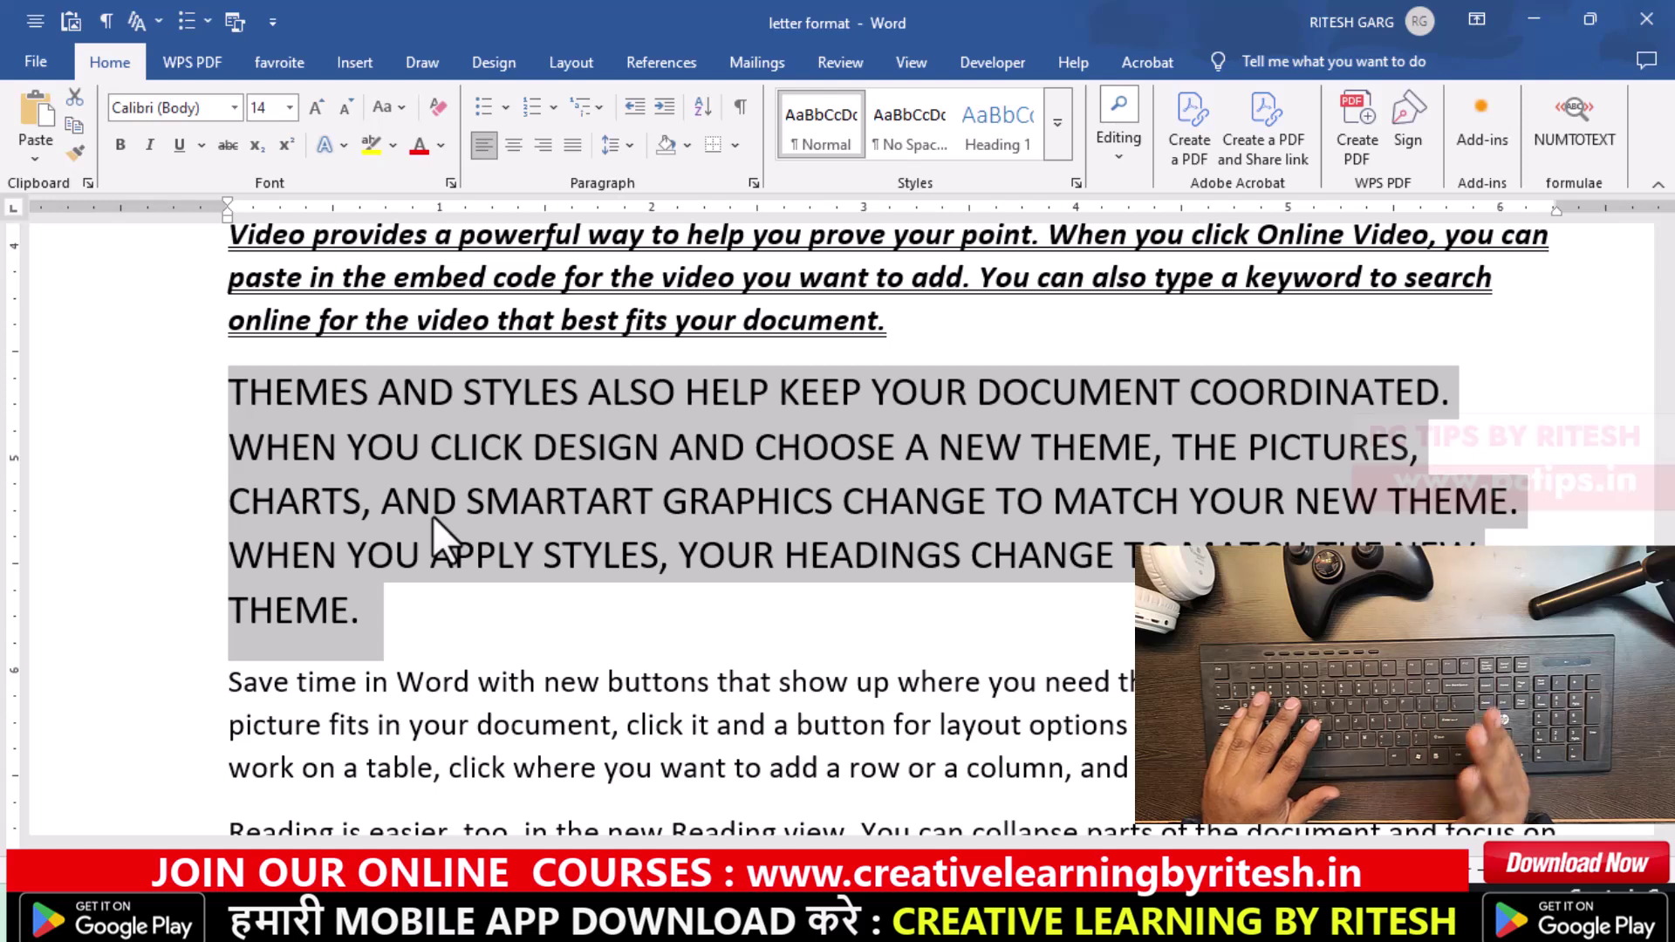
key("ctrl+shift+period")
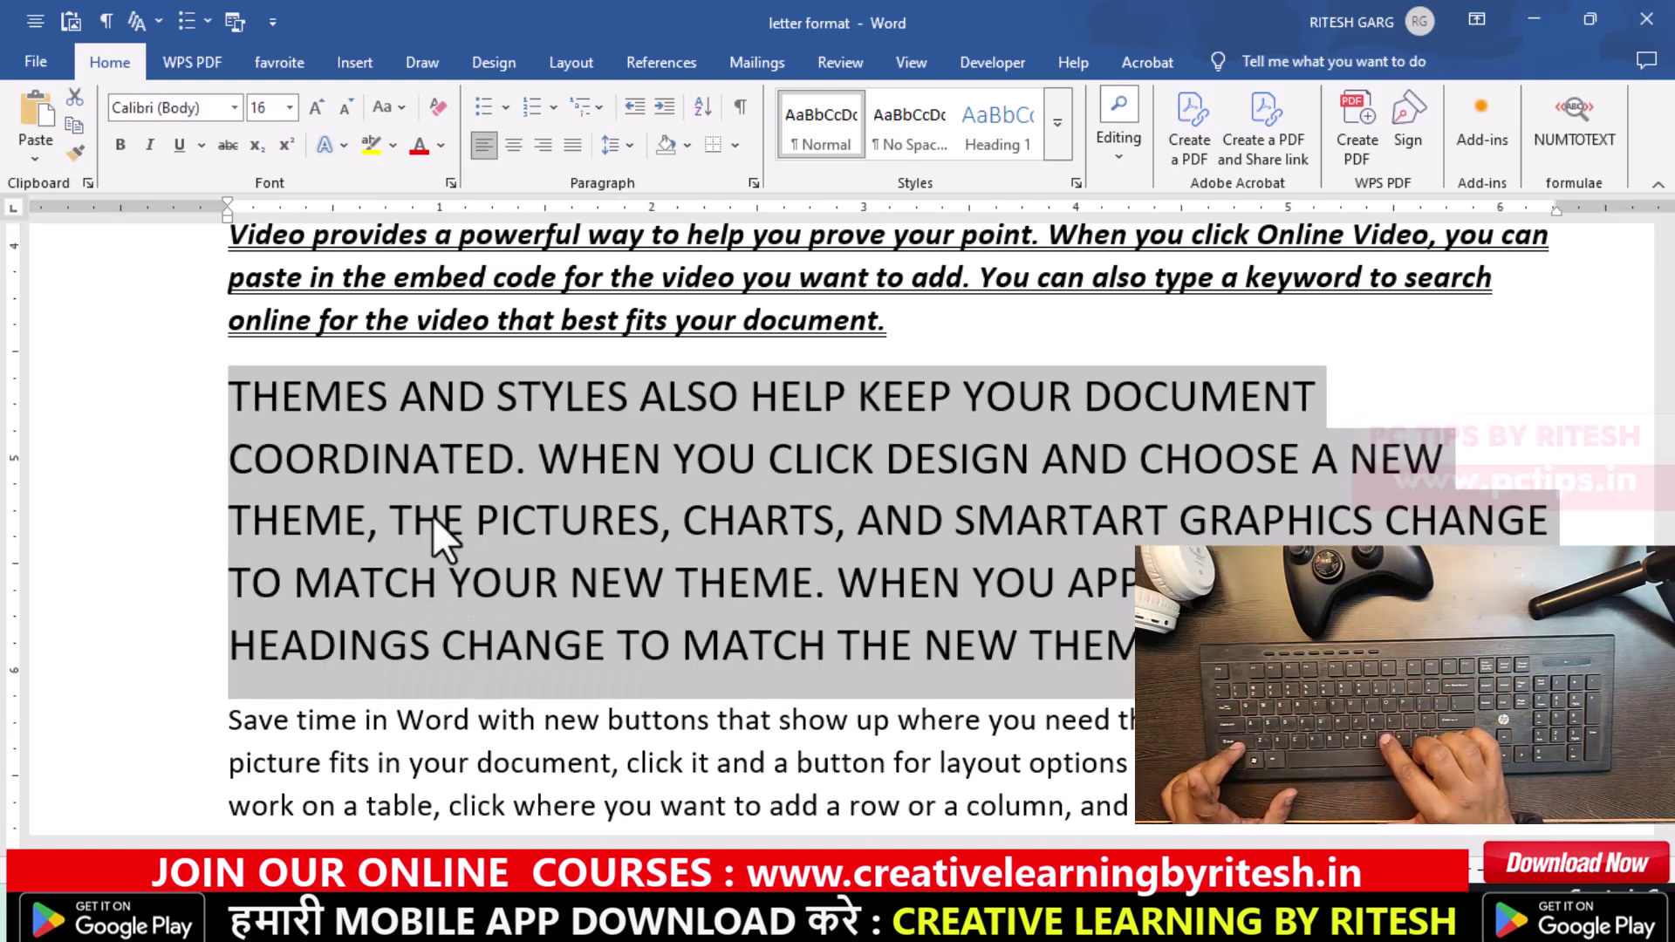
key("ctrl+shift+comma")
key("ctrl+shift+comma")
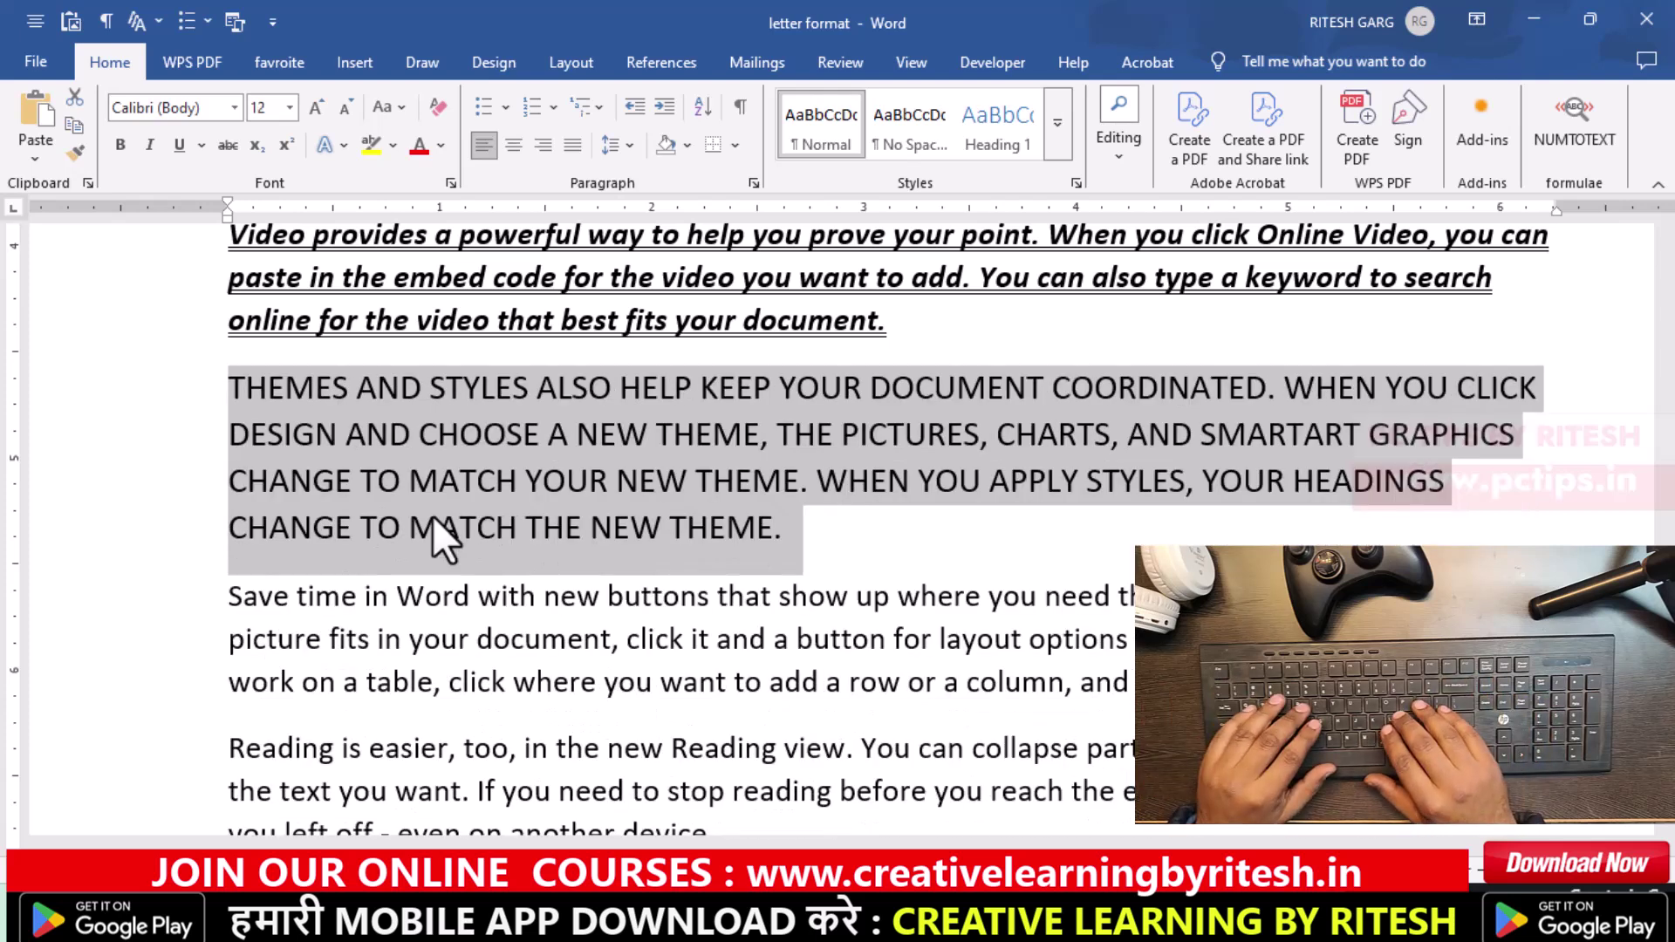
key("ctrl+shift+comma")
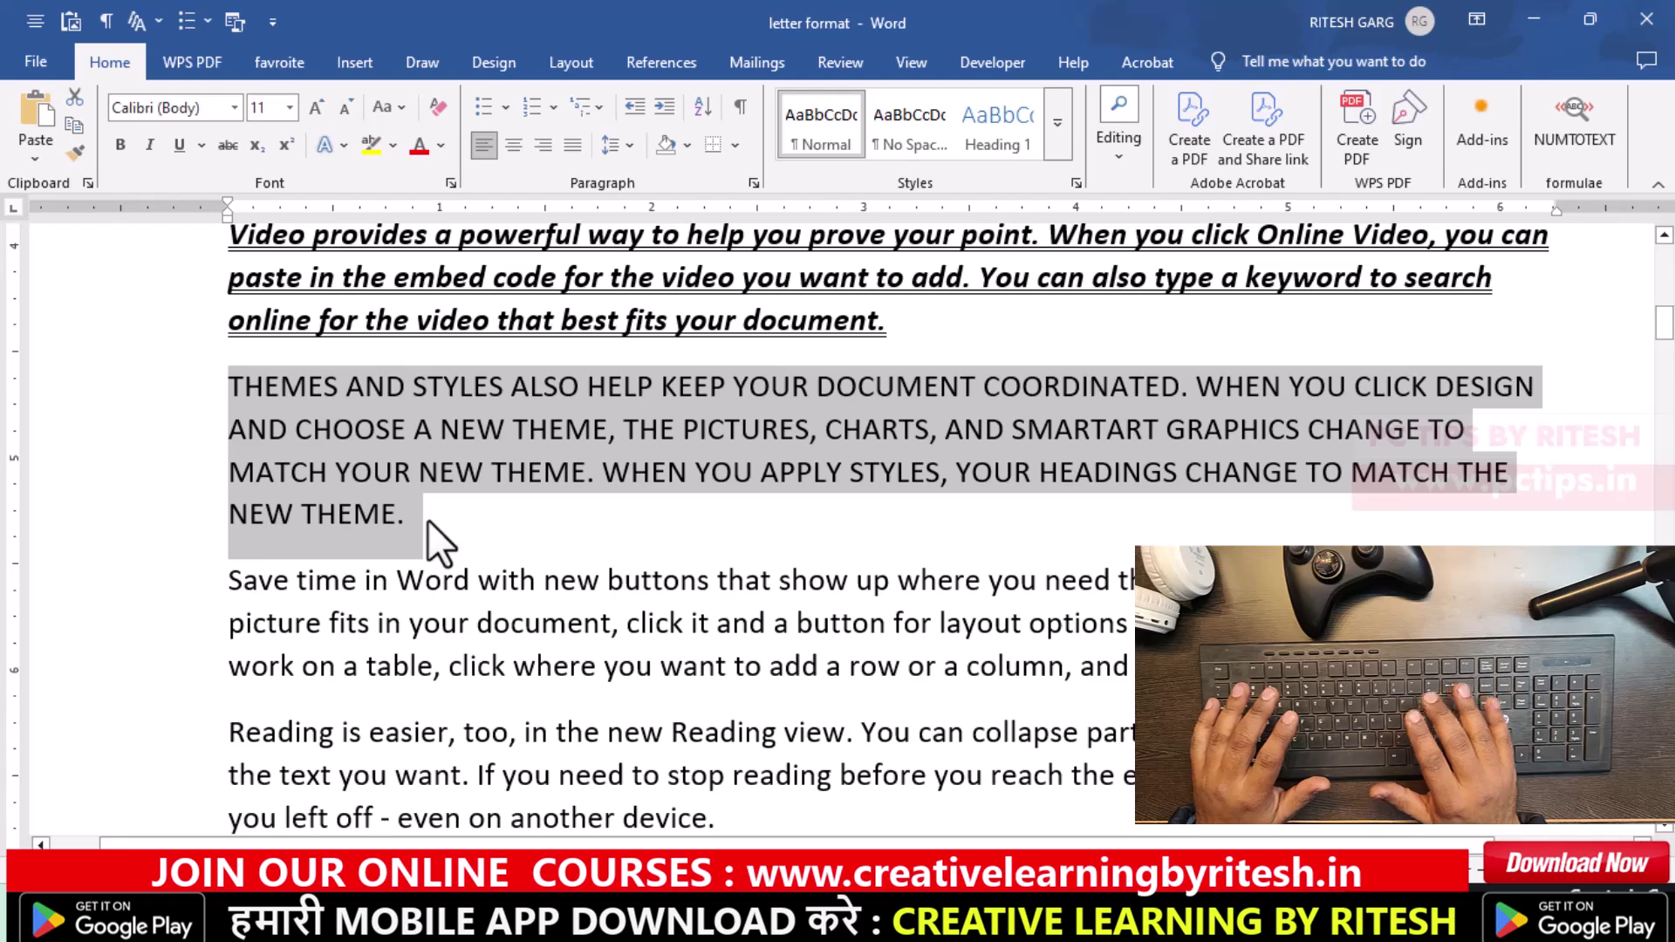
scroll(428, 520, "up", 3)
scroll(393, 479, "up", 3)
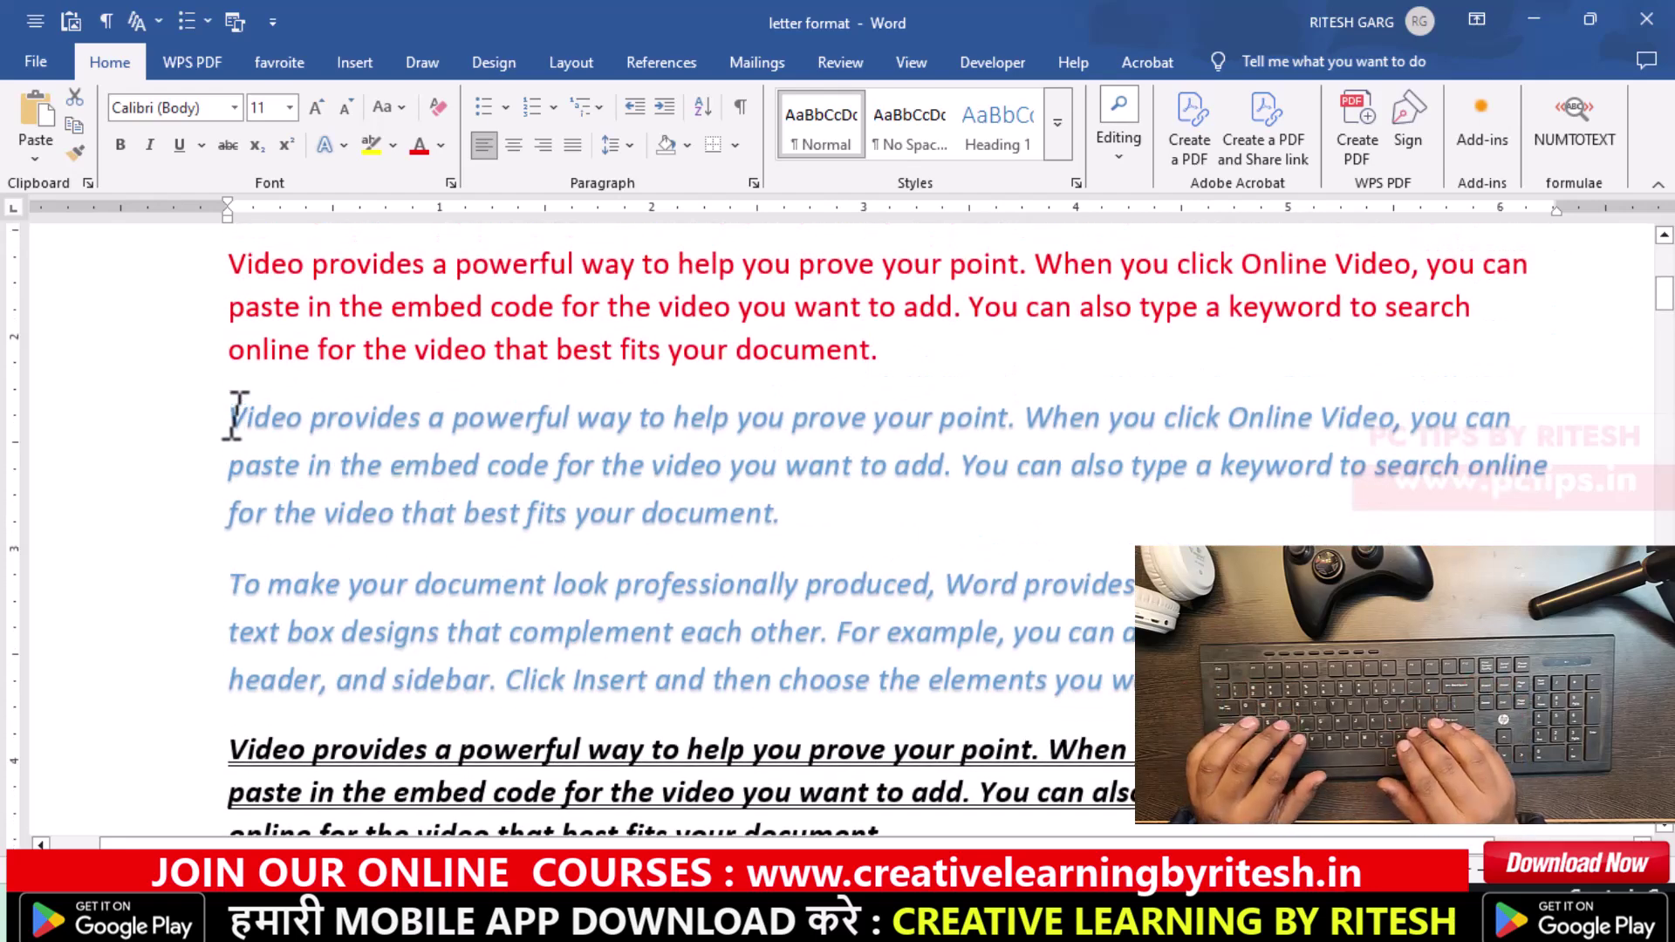
- Clear the blue italic formatting from the 'Video provides…' paragraph and highlight it yellow
left_click_drag(233, 418, 811, 524)
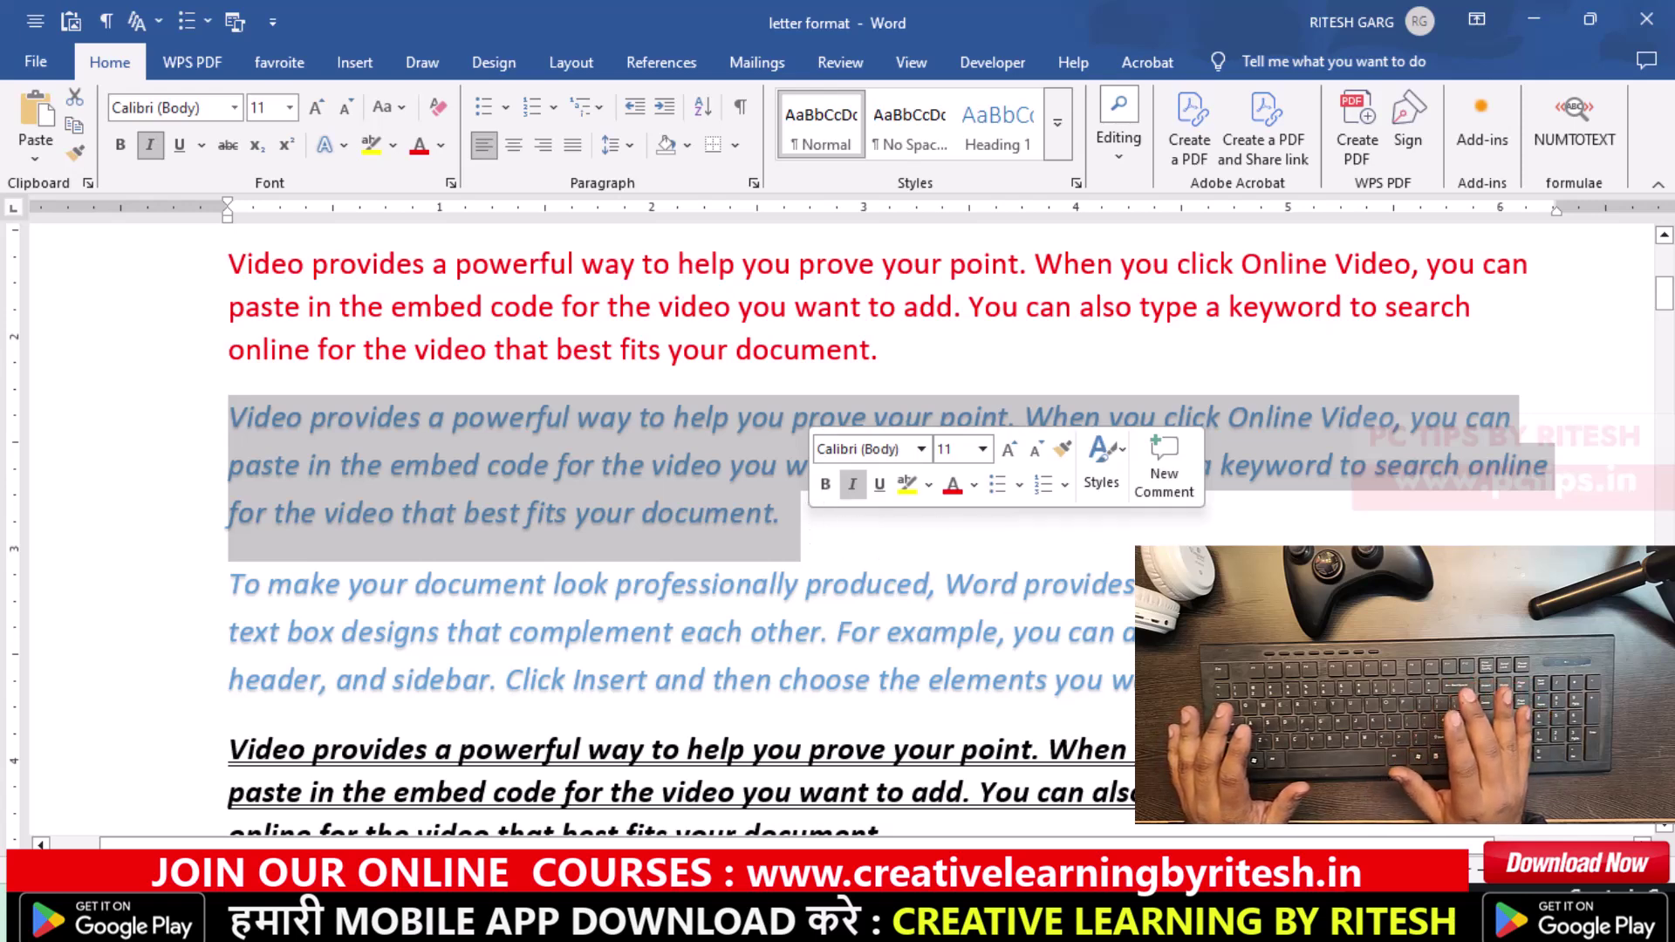
key("ctrl+space")
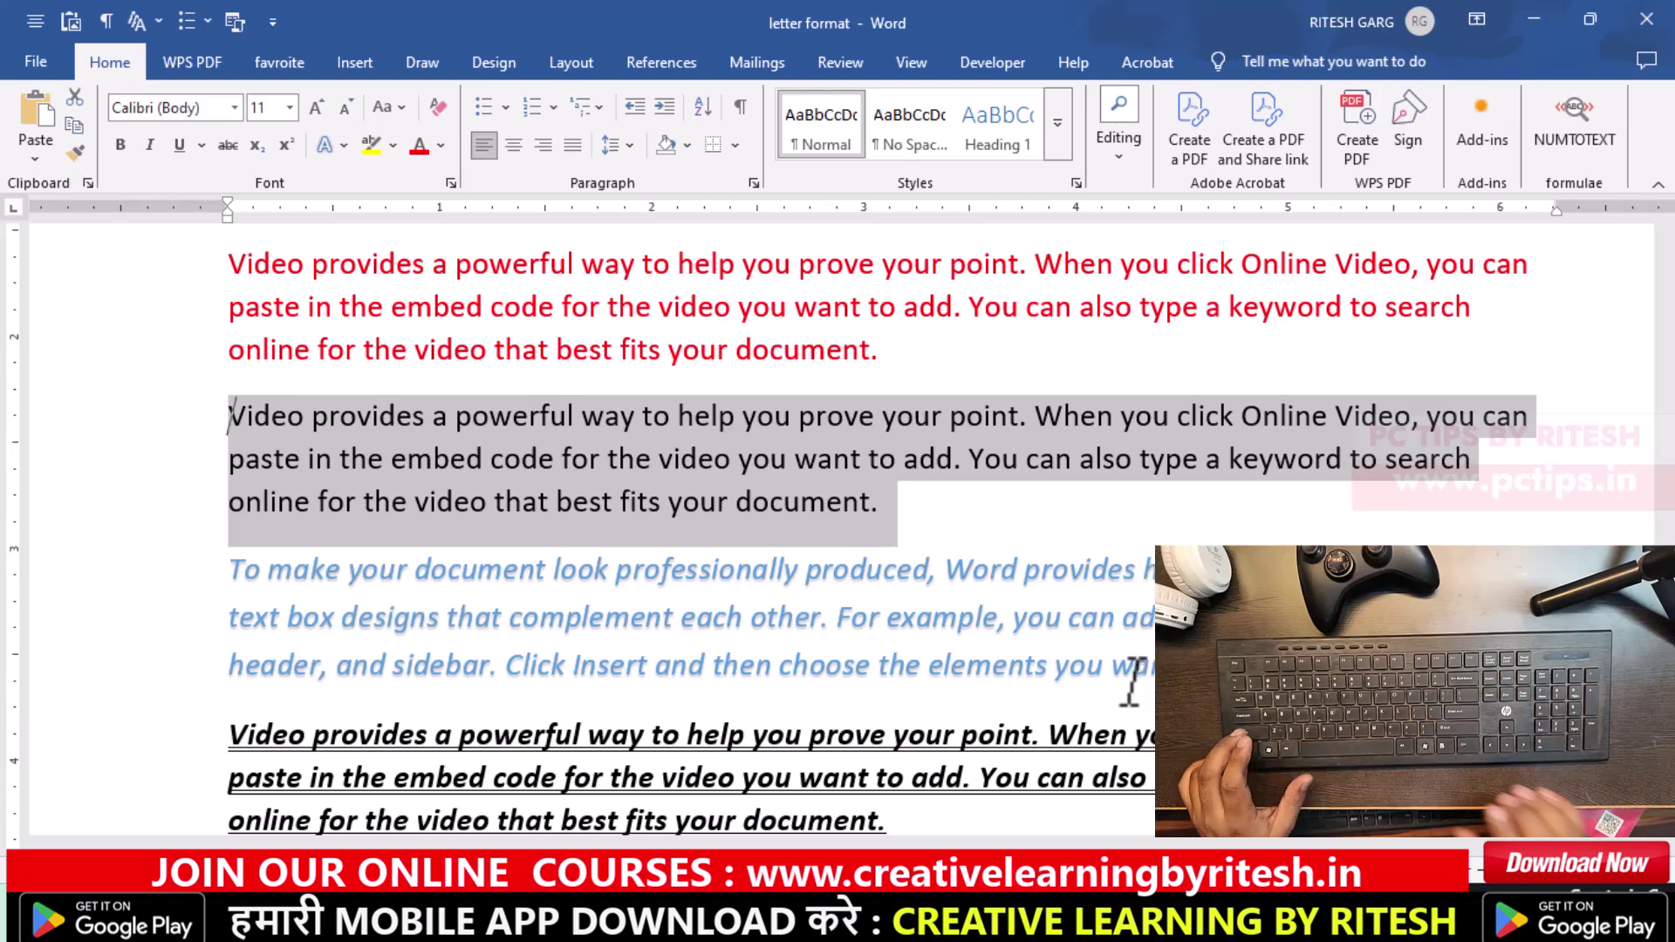
key("ctrl+alt+h")
key("Right")
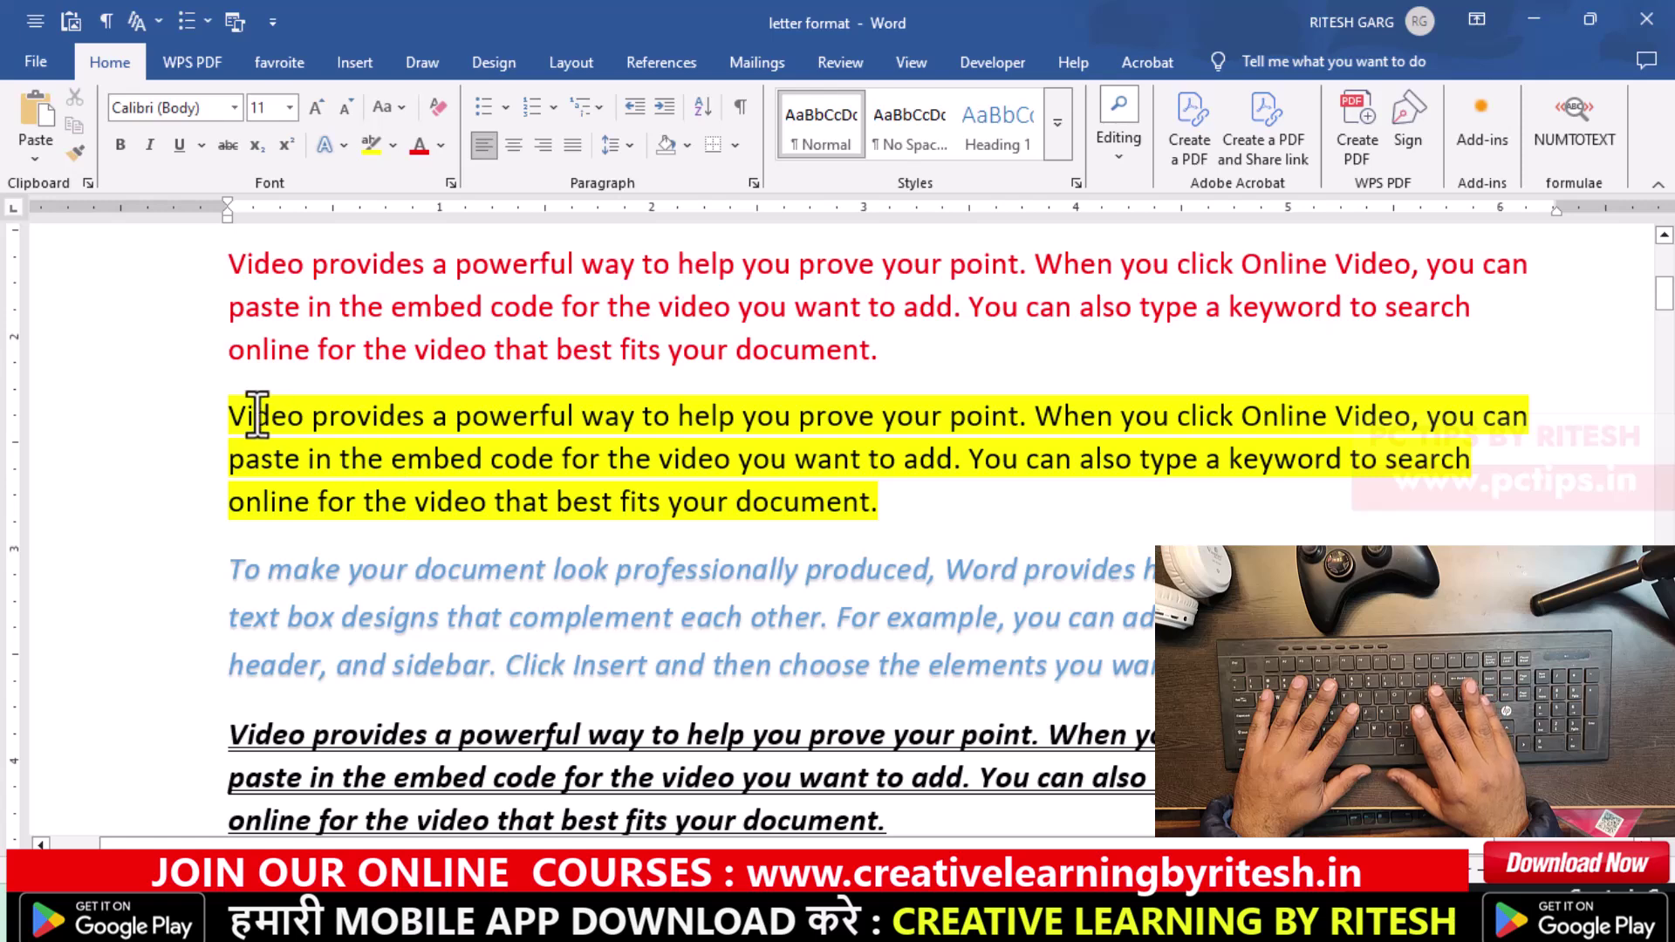
- Try centred, left and right alignment on the highlighted paragraph, then justify it
left_click_drag(242, 413, 884, 511)
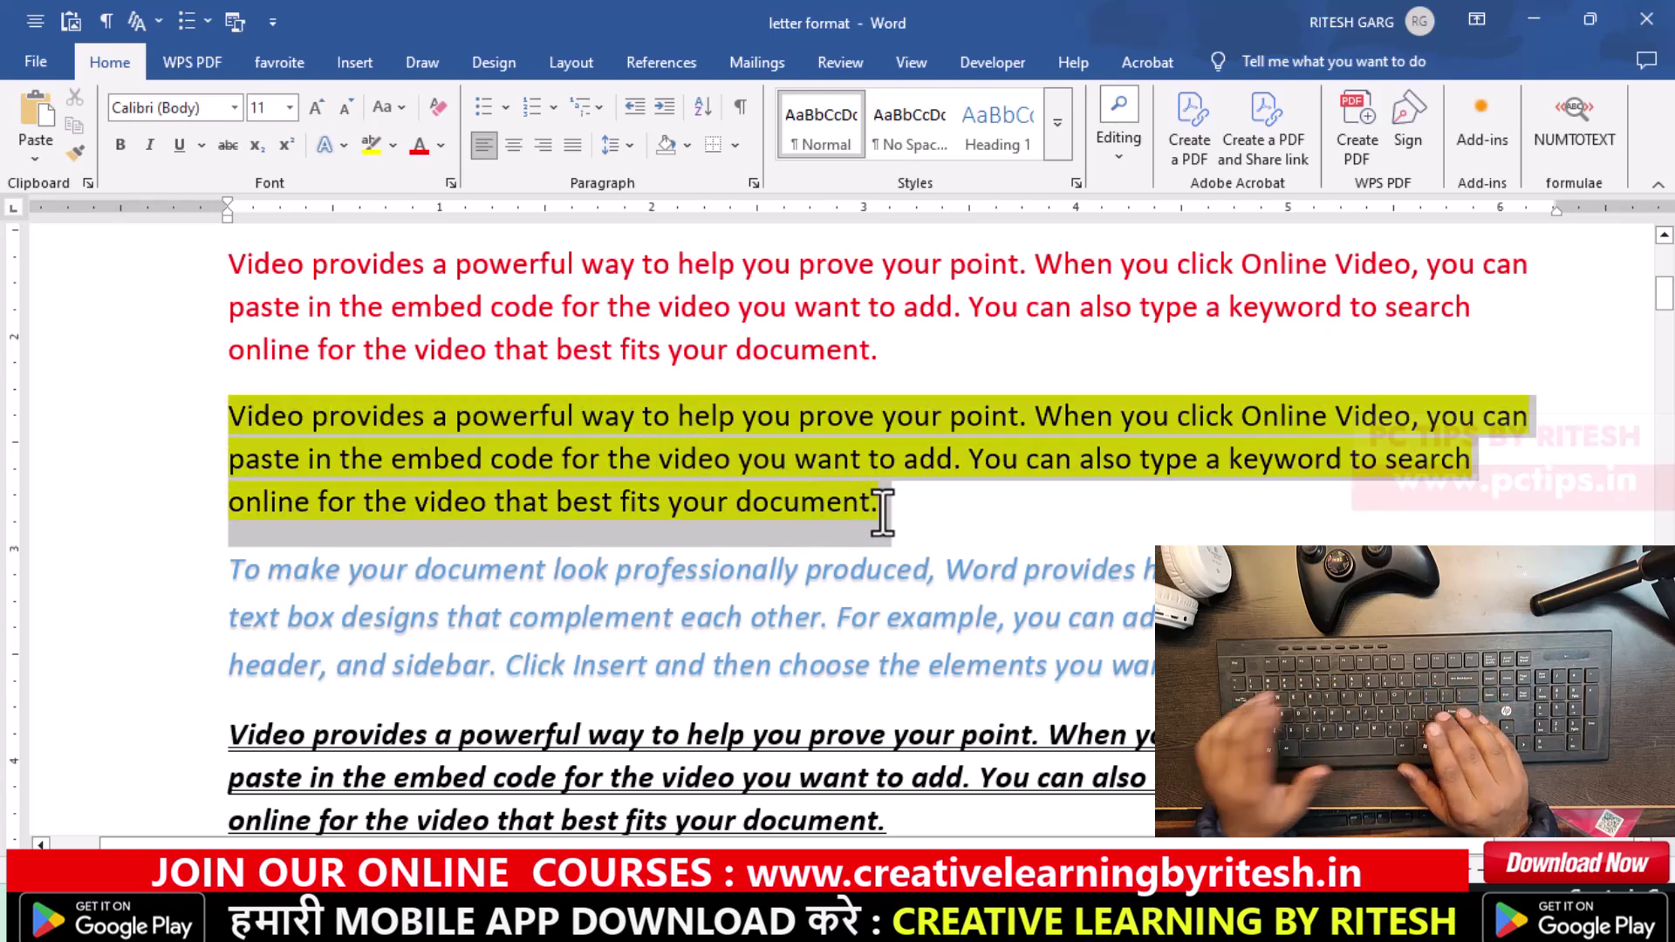
key("ctrl+e")
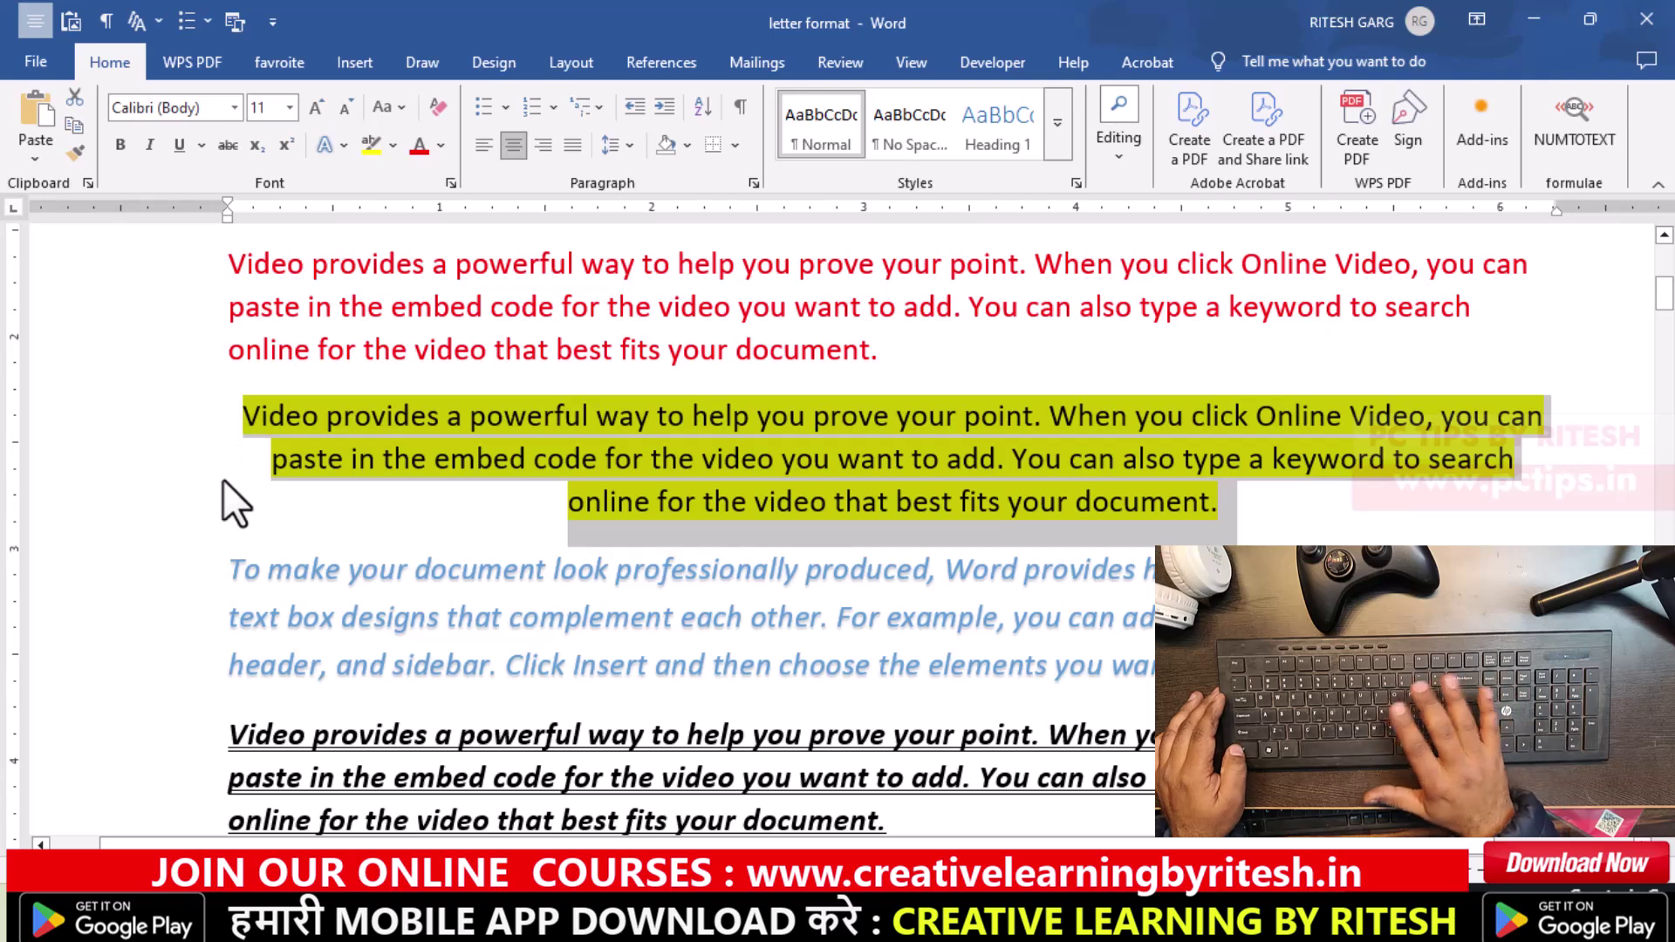
key("ctrl+l")
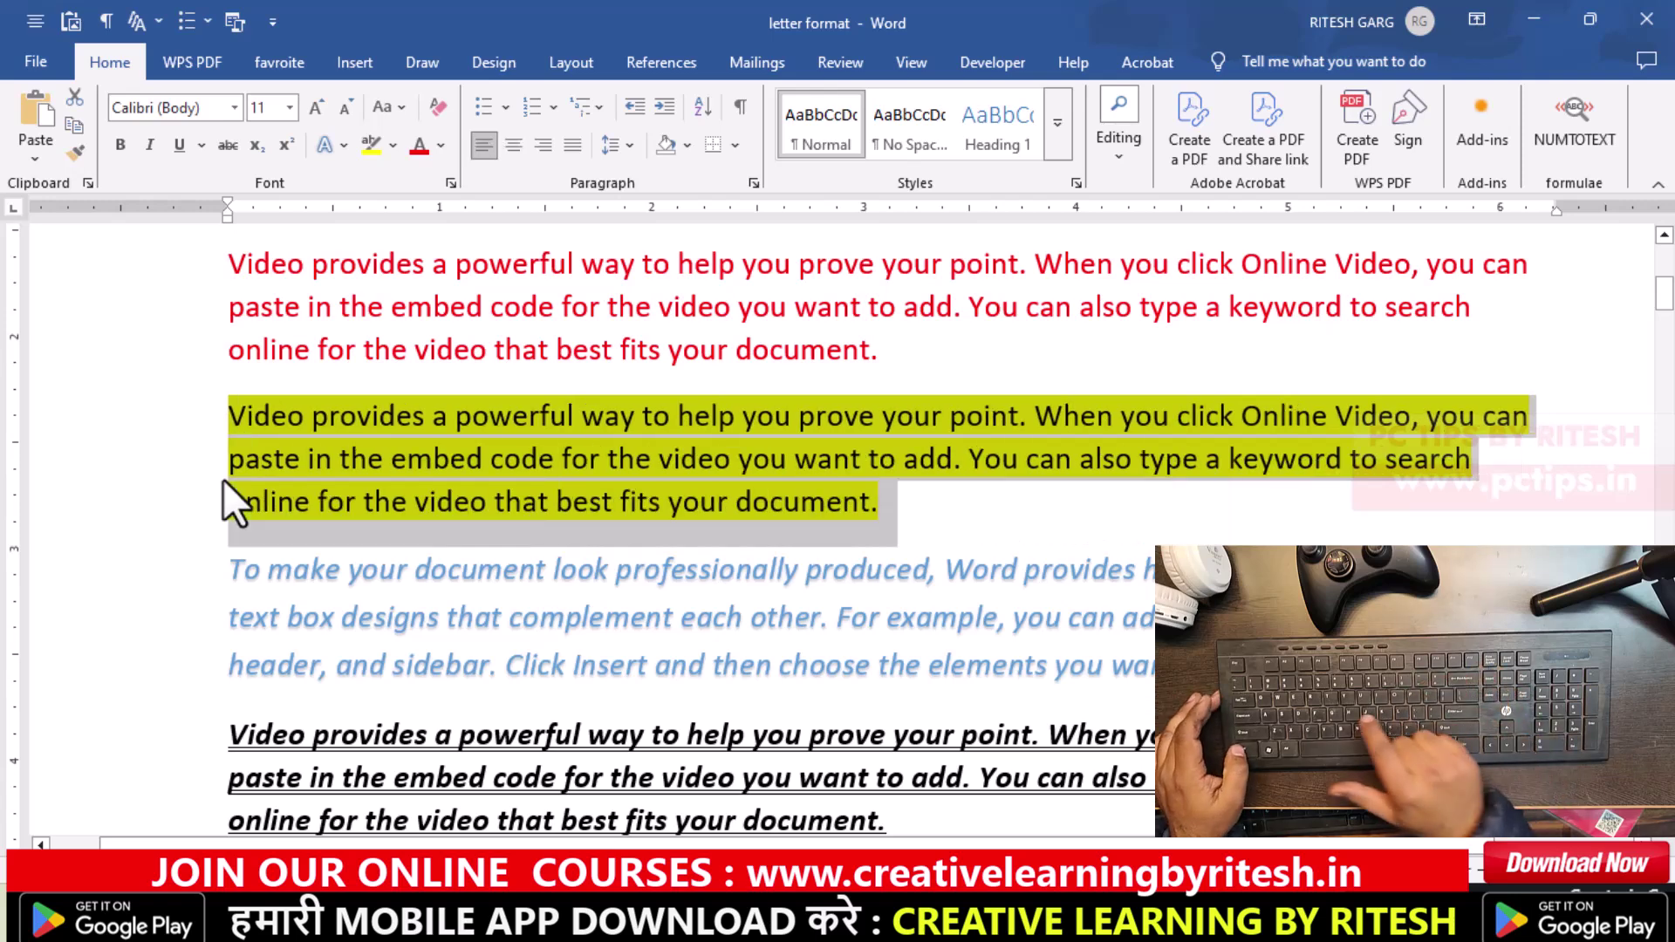
key("ctrl+r")
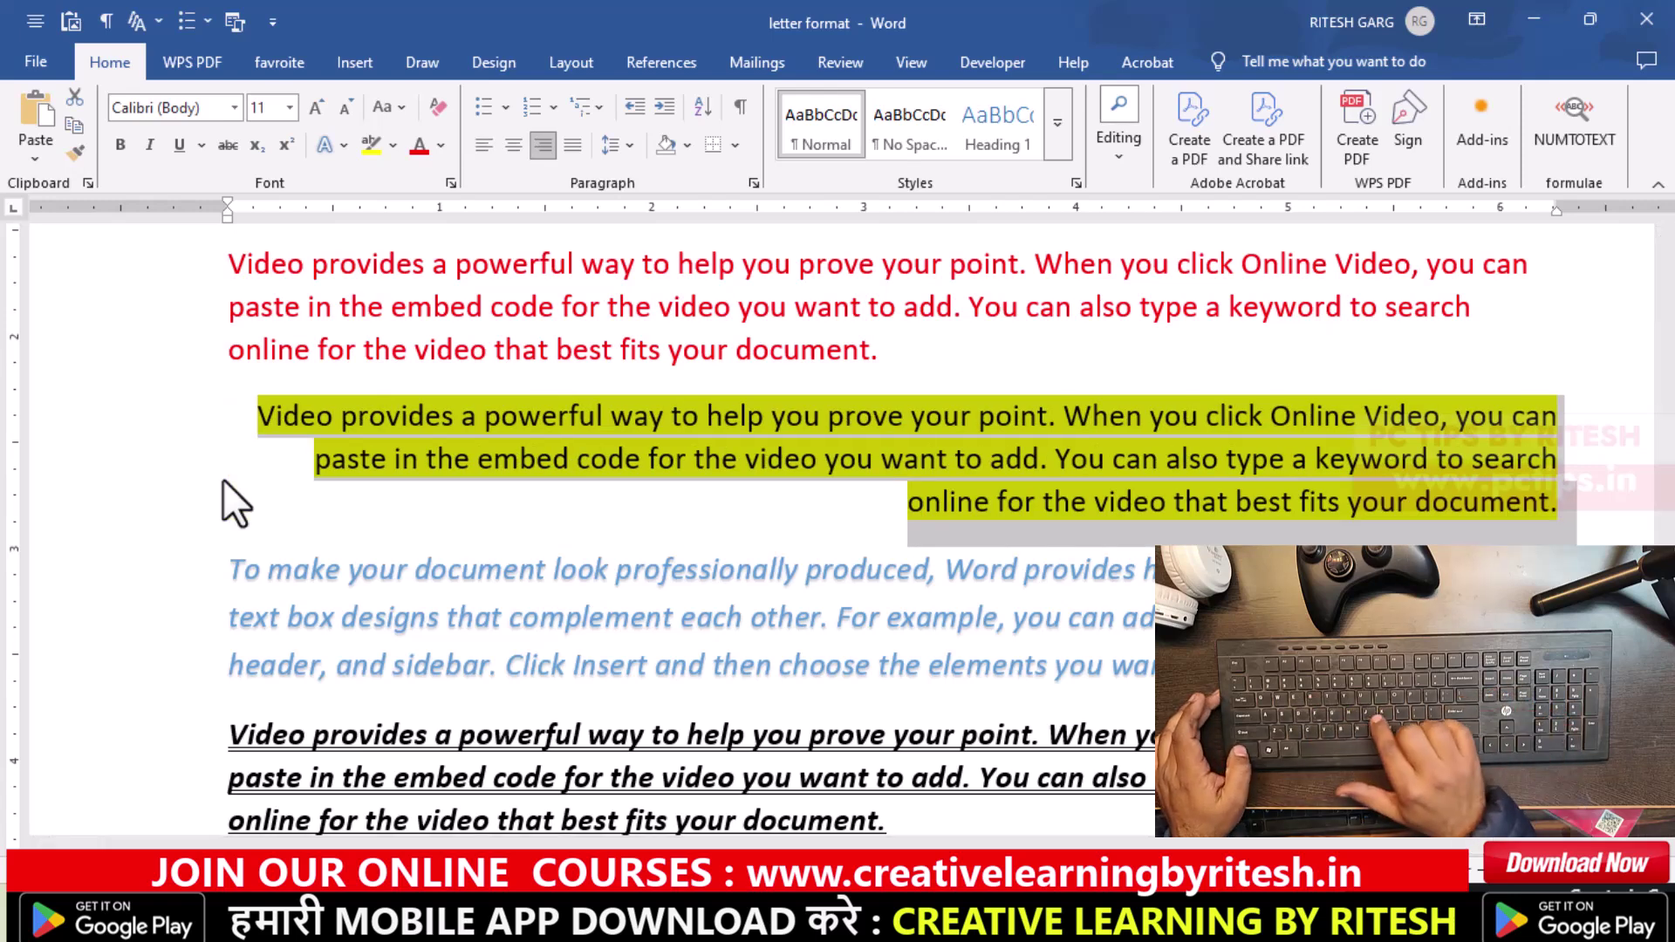
key("ctrl+j")
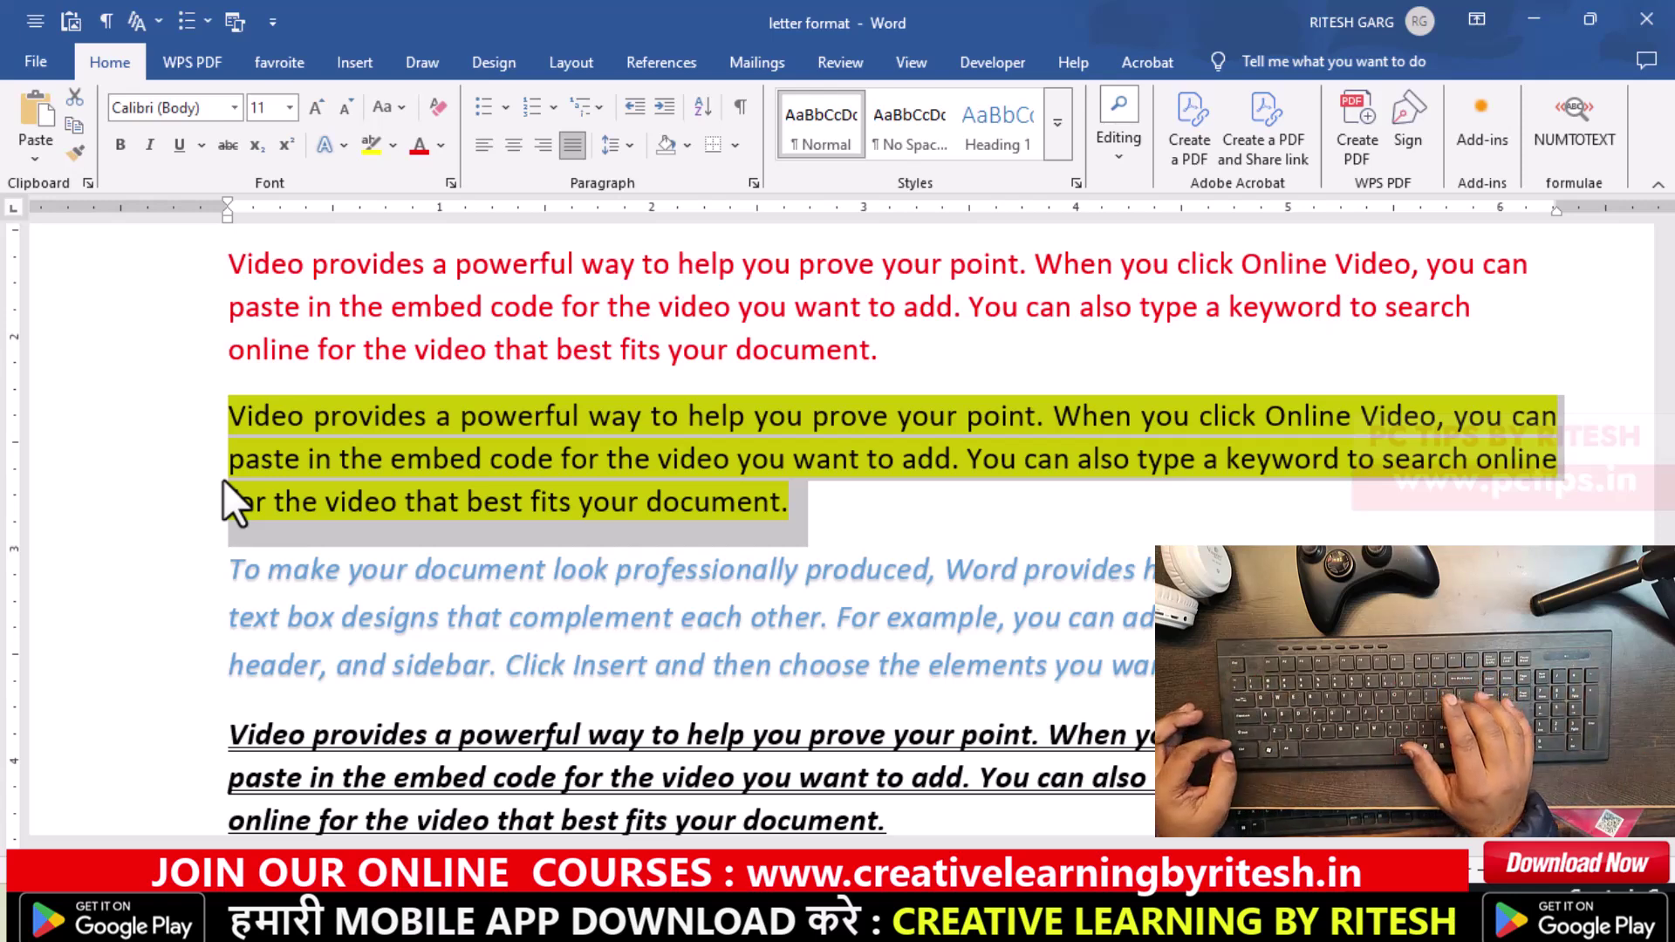
- Indent the paragraph twice by half an inch, then remove the left indent
key("ctrl+m")
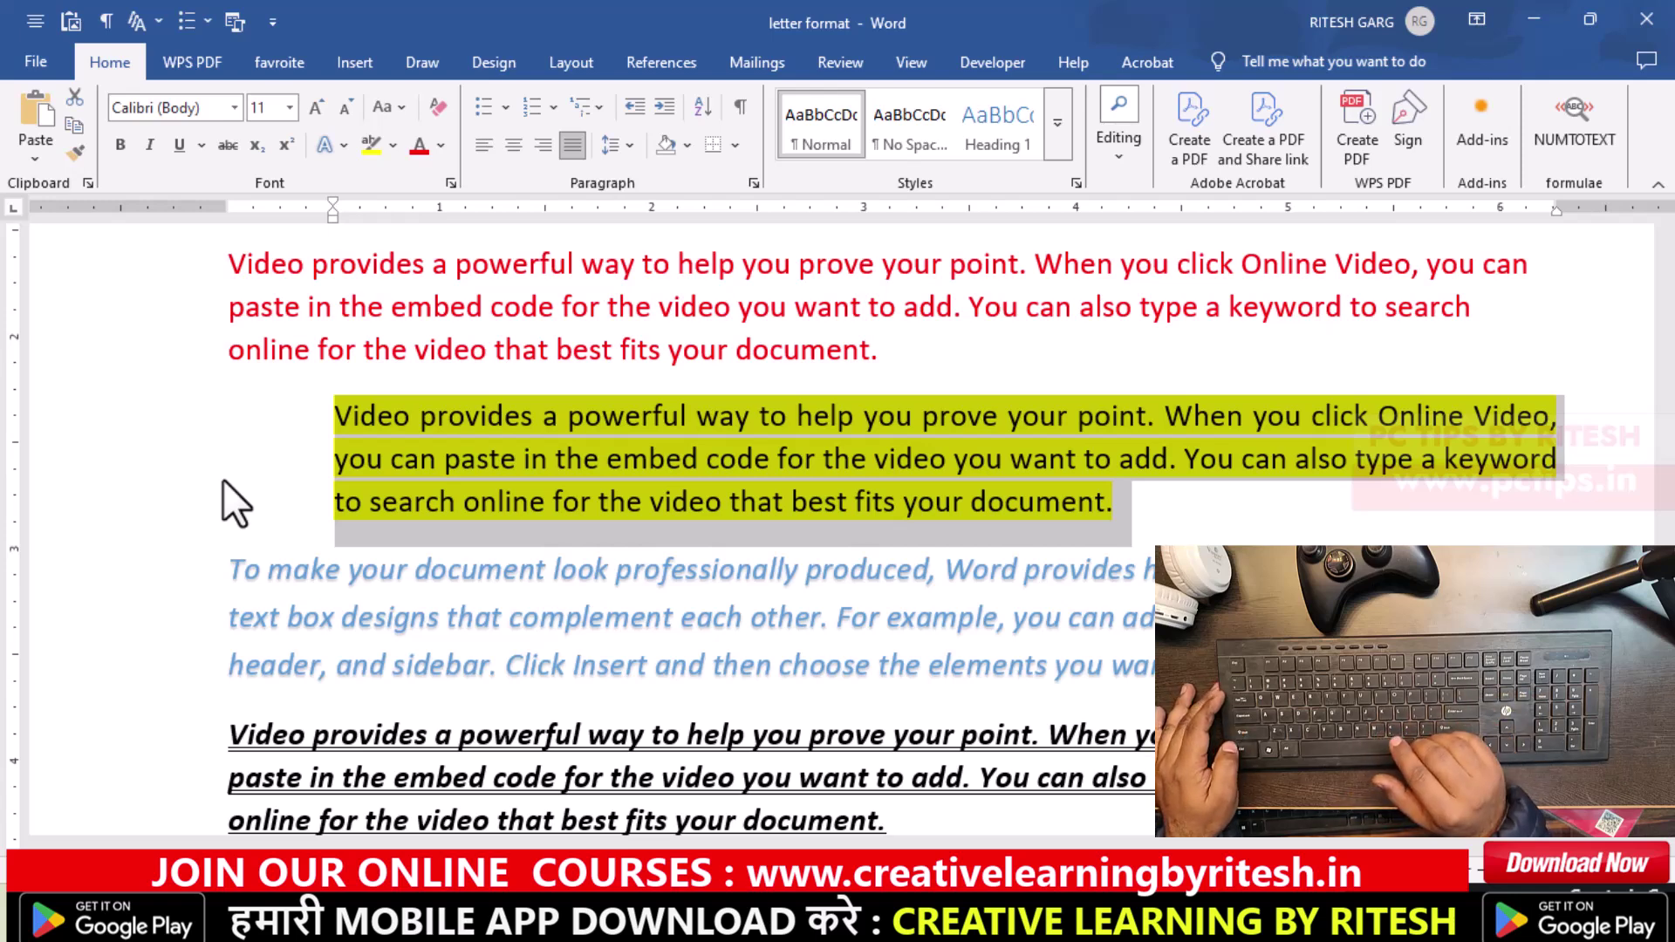
key("ctrl+m")
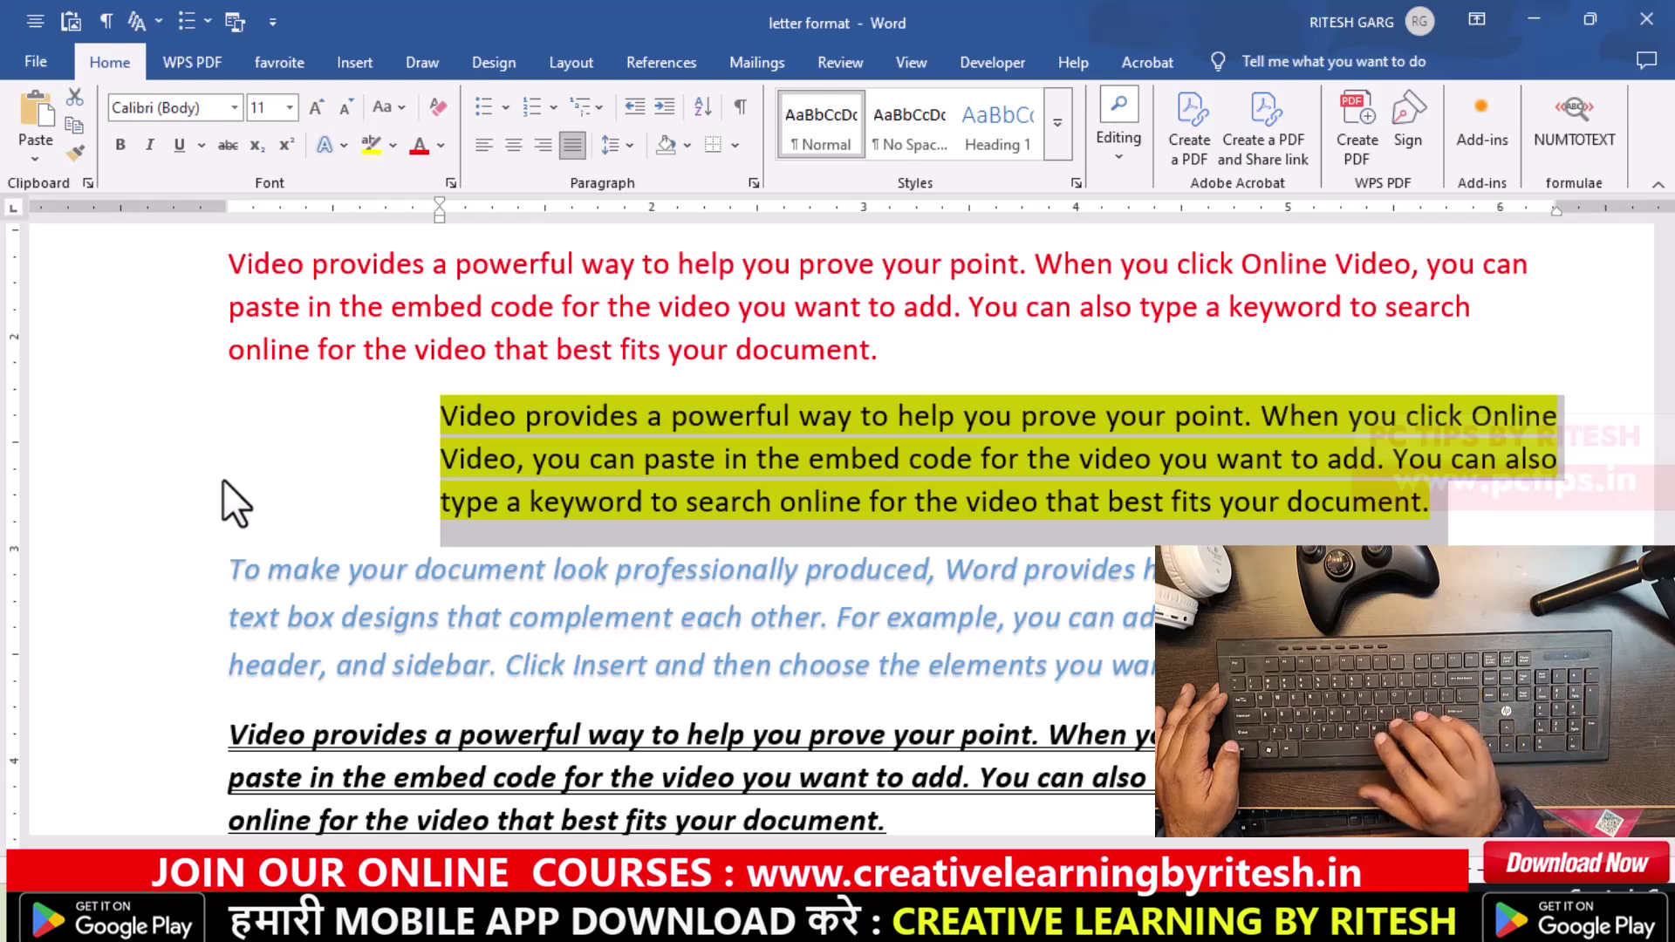
key("ctrl+shift+m")
key("ctrl+shift+m")
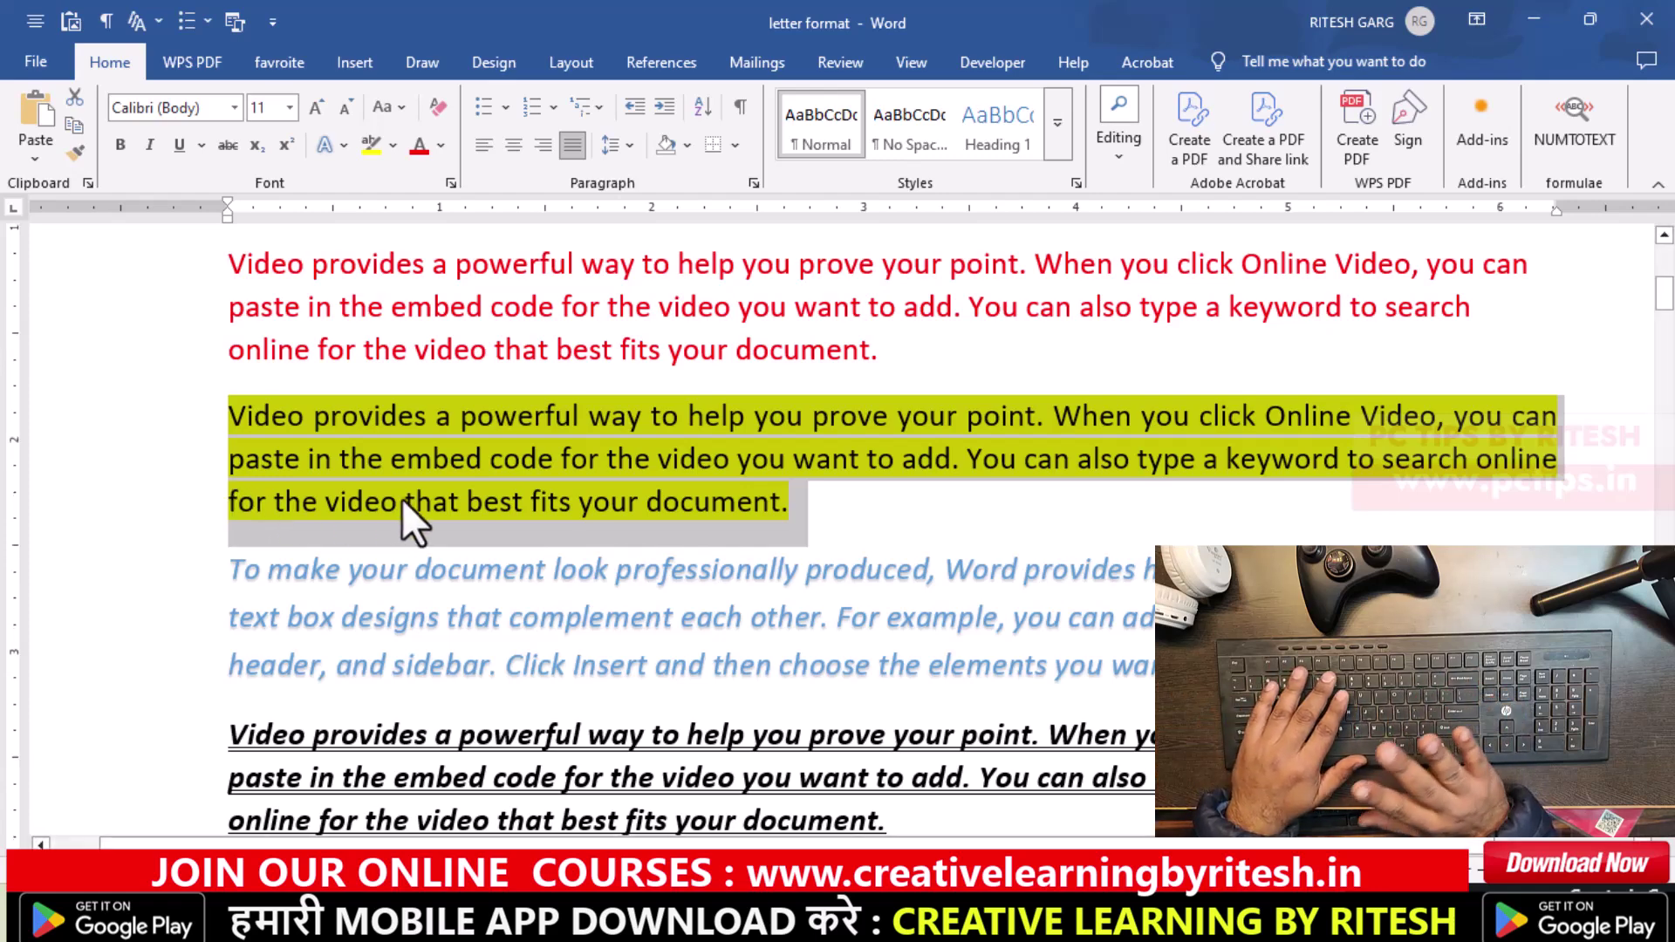
- Clear the italic blue formatting from the 'To make your document…' paragraph and set it in Times New Roman
scroll(401, 499, "up", 3)
scroll(405, 502, "down", 2)
scroll(432, 488, "down", 2)
scroll(432, 489, "down", 3)
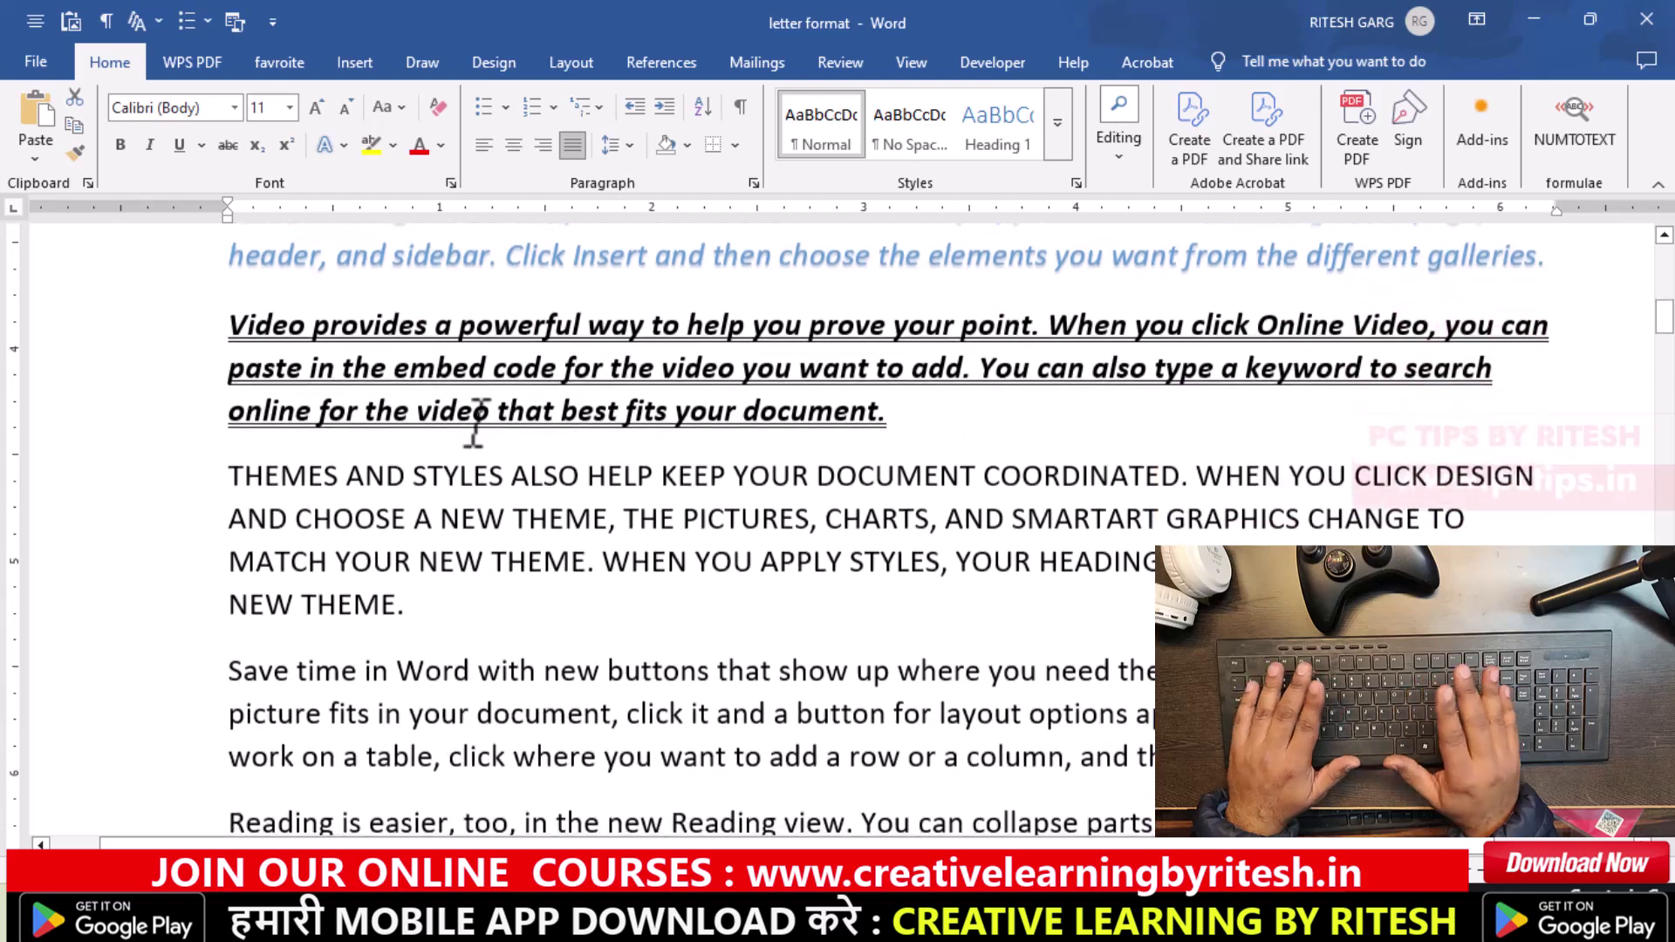
scroll(715, 371, "up", 2)
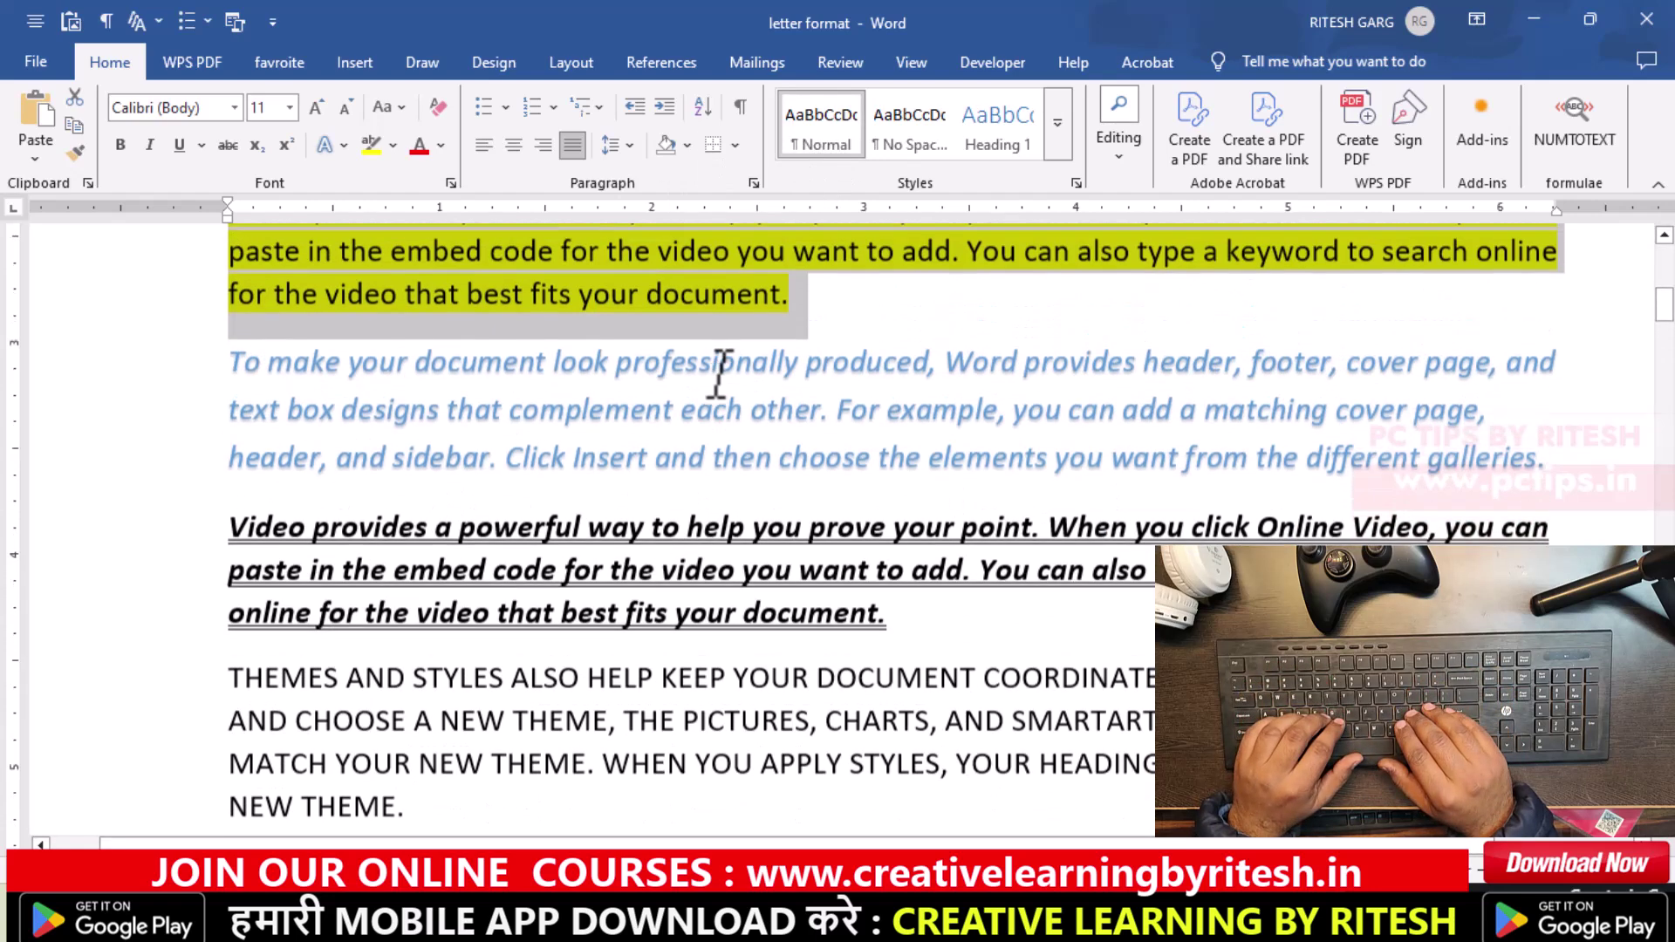
scroll(721, 373, "up", 1)
left_click(234, 467)
left_click_drag(234, 466, 1222, 585)
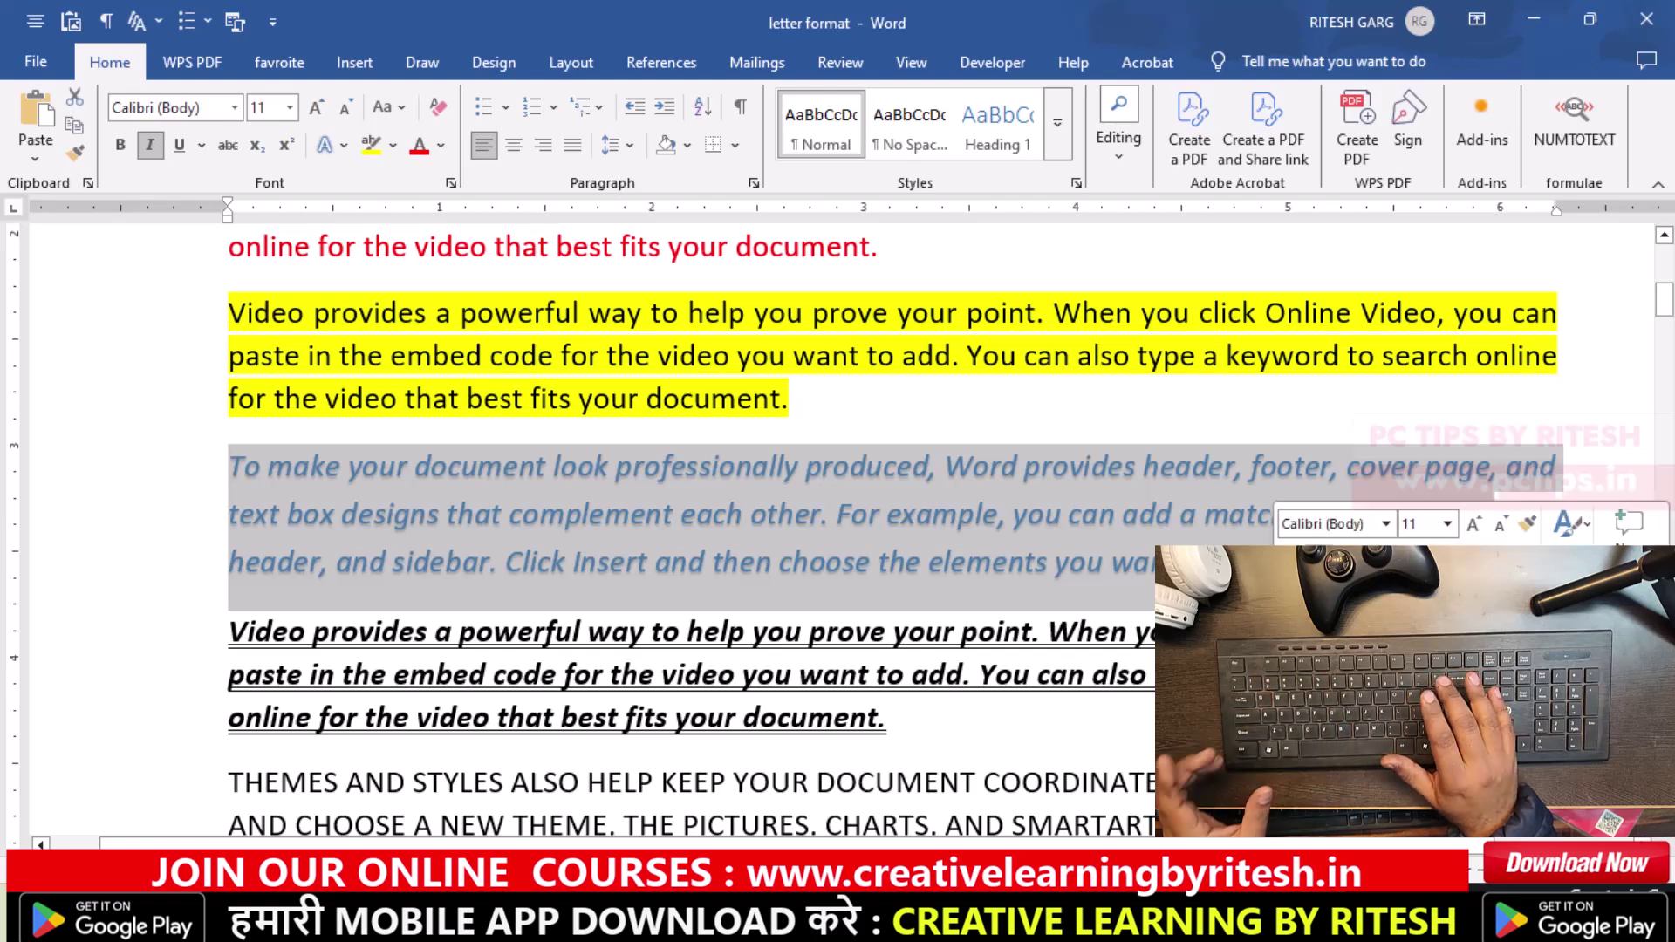
key("ctrl+space")
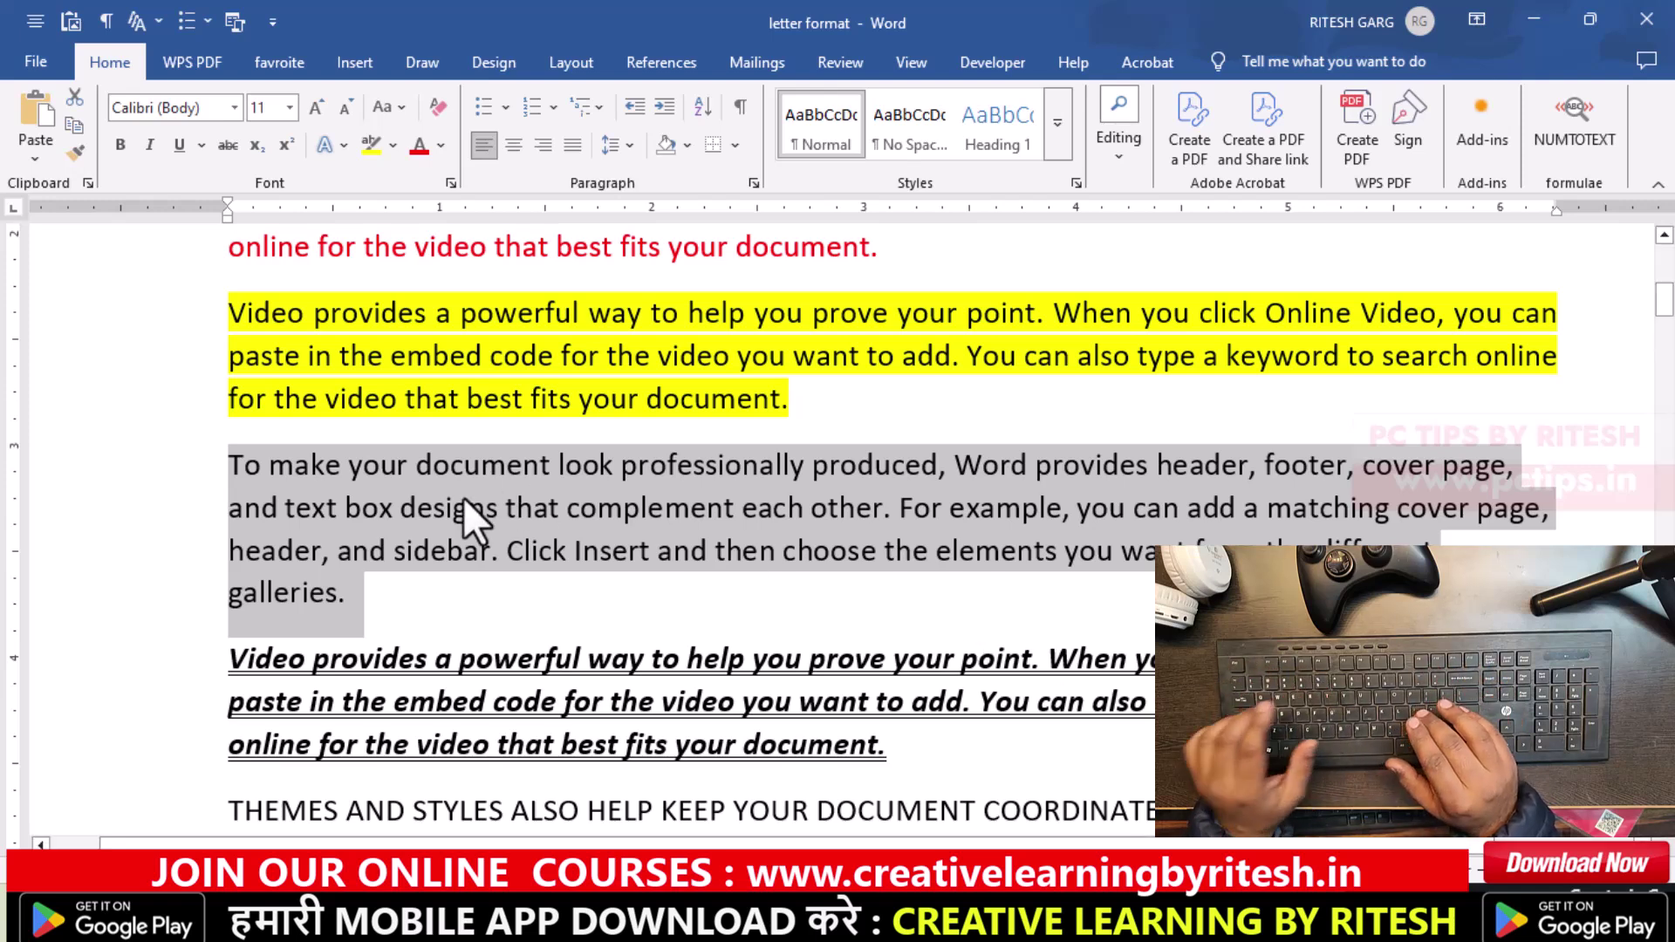
key("ctrl+y")
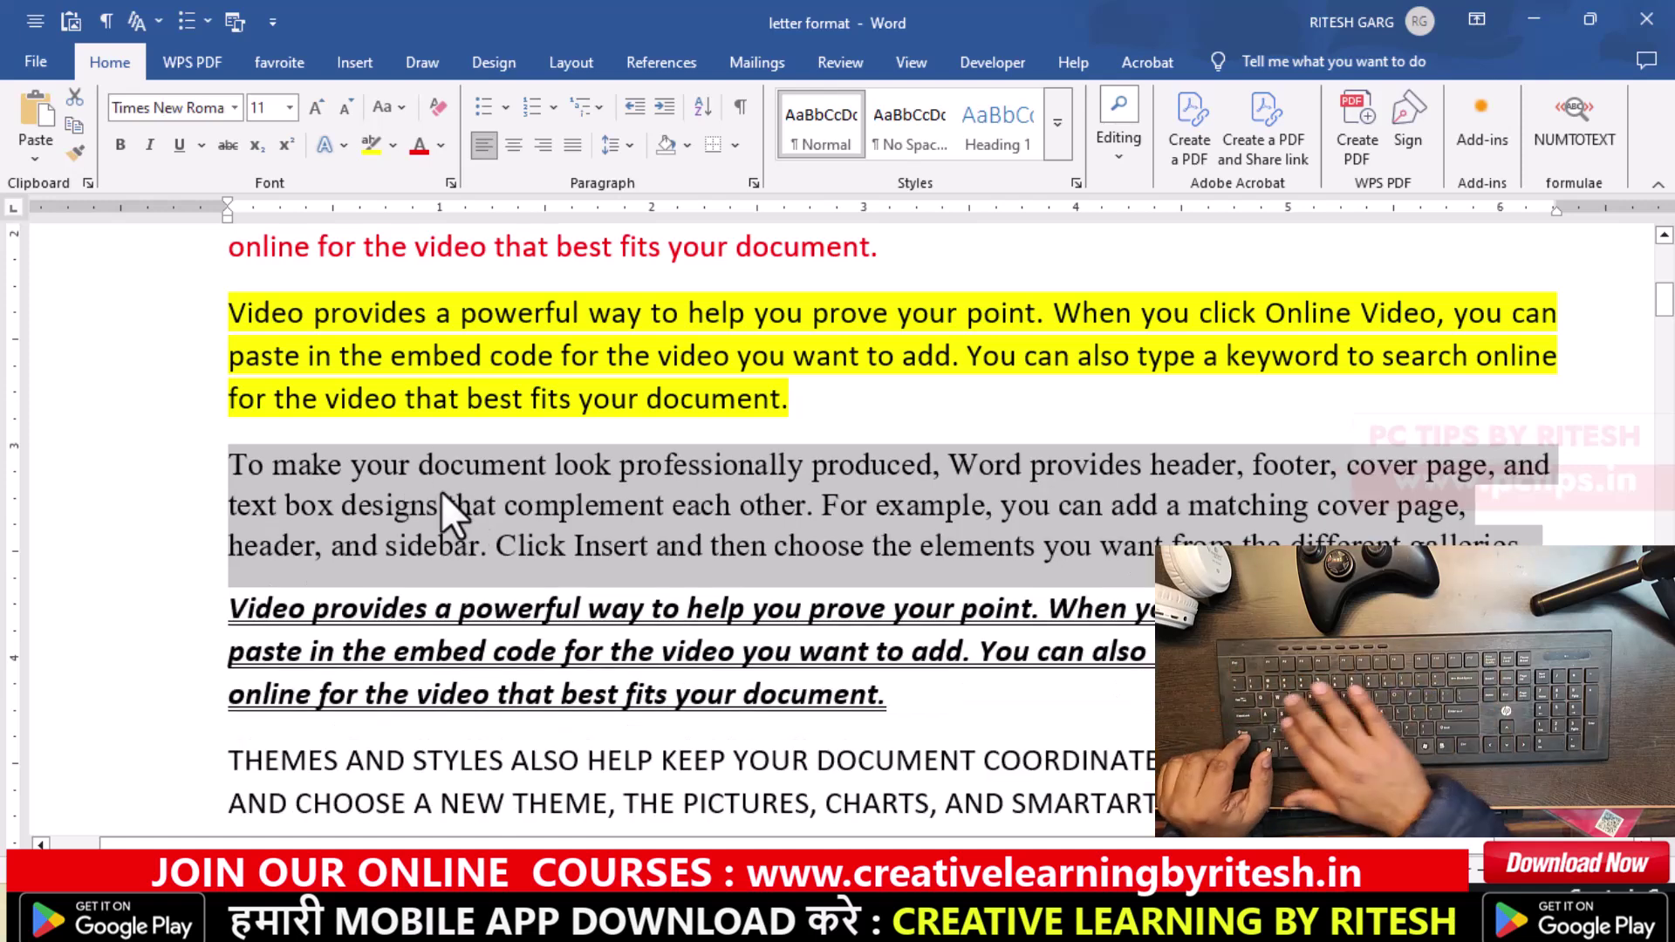
- Try double and 1.5 line spacing, then set the paragraph to single spacing
key("ctrl+2")
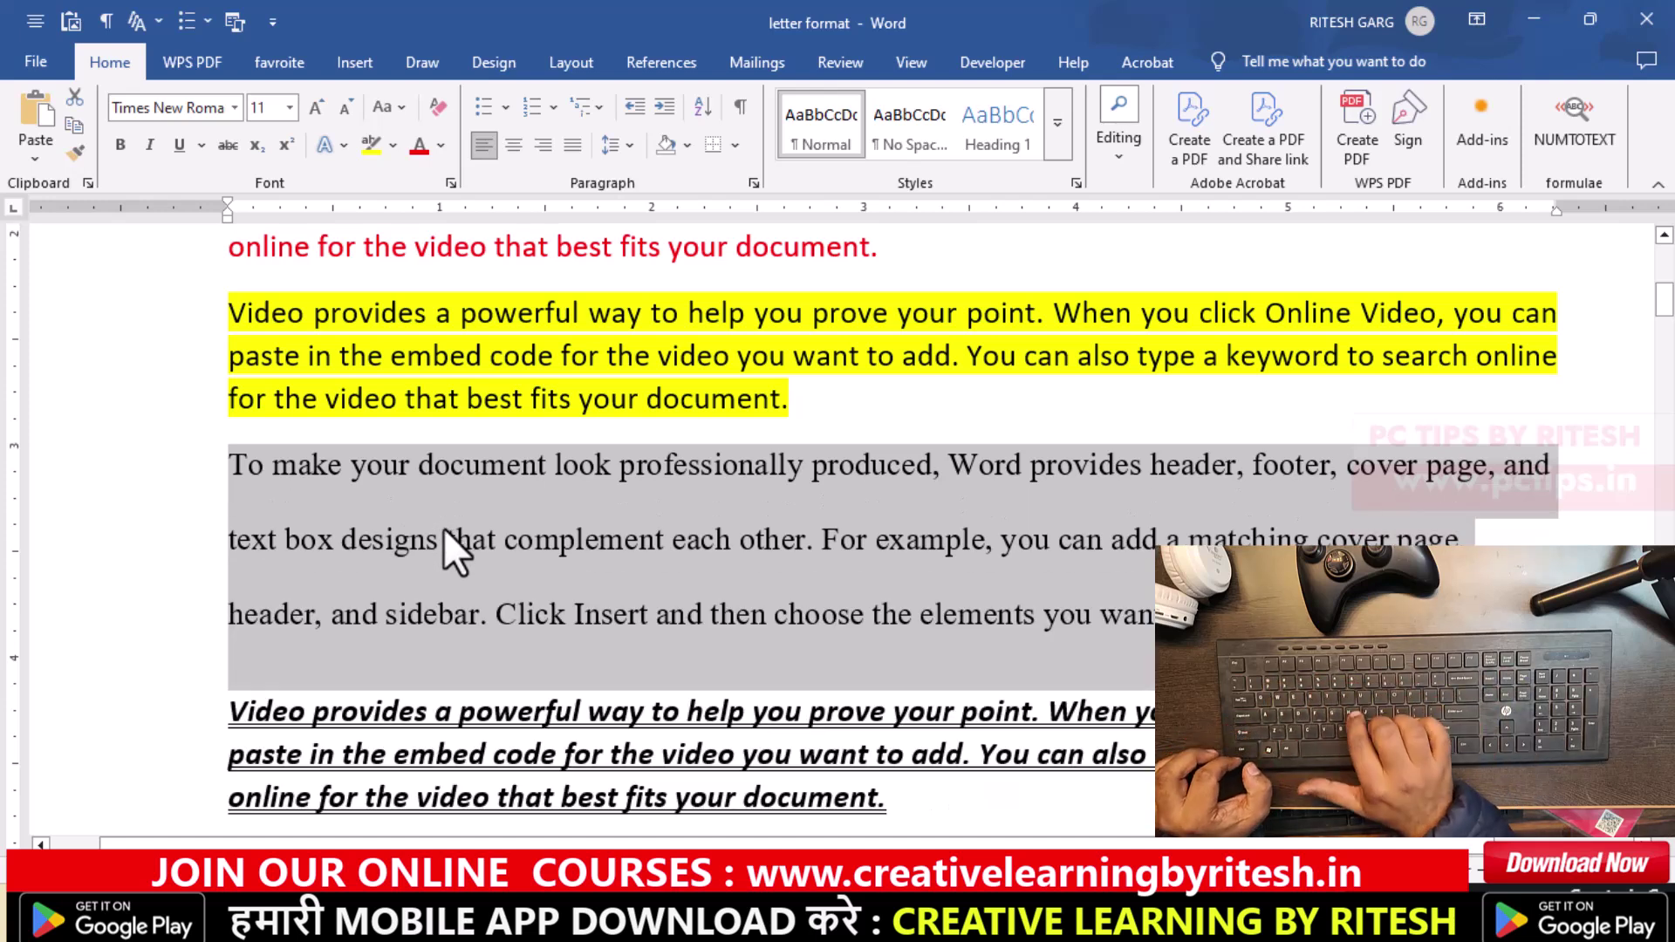
key("ctrl+5")
left_click(445, 525)
key("ctrl+1")
scroll(453, 445, "up", 1)
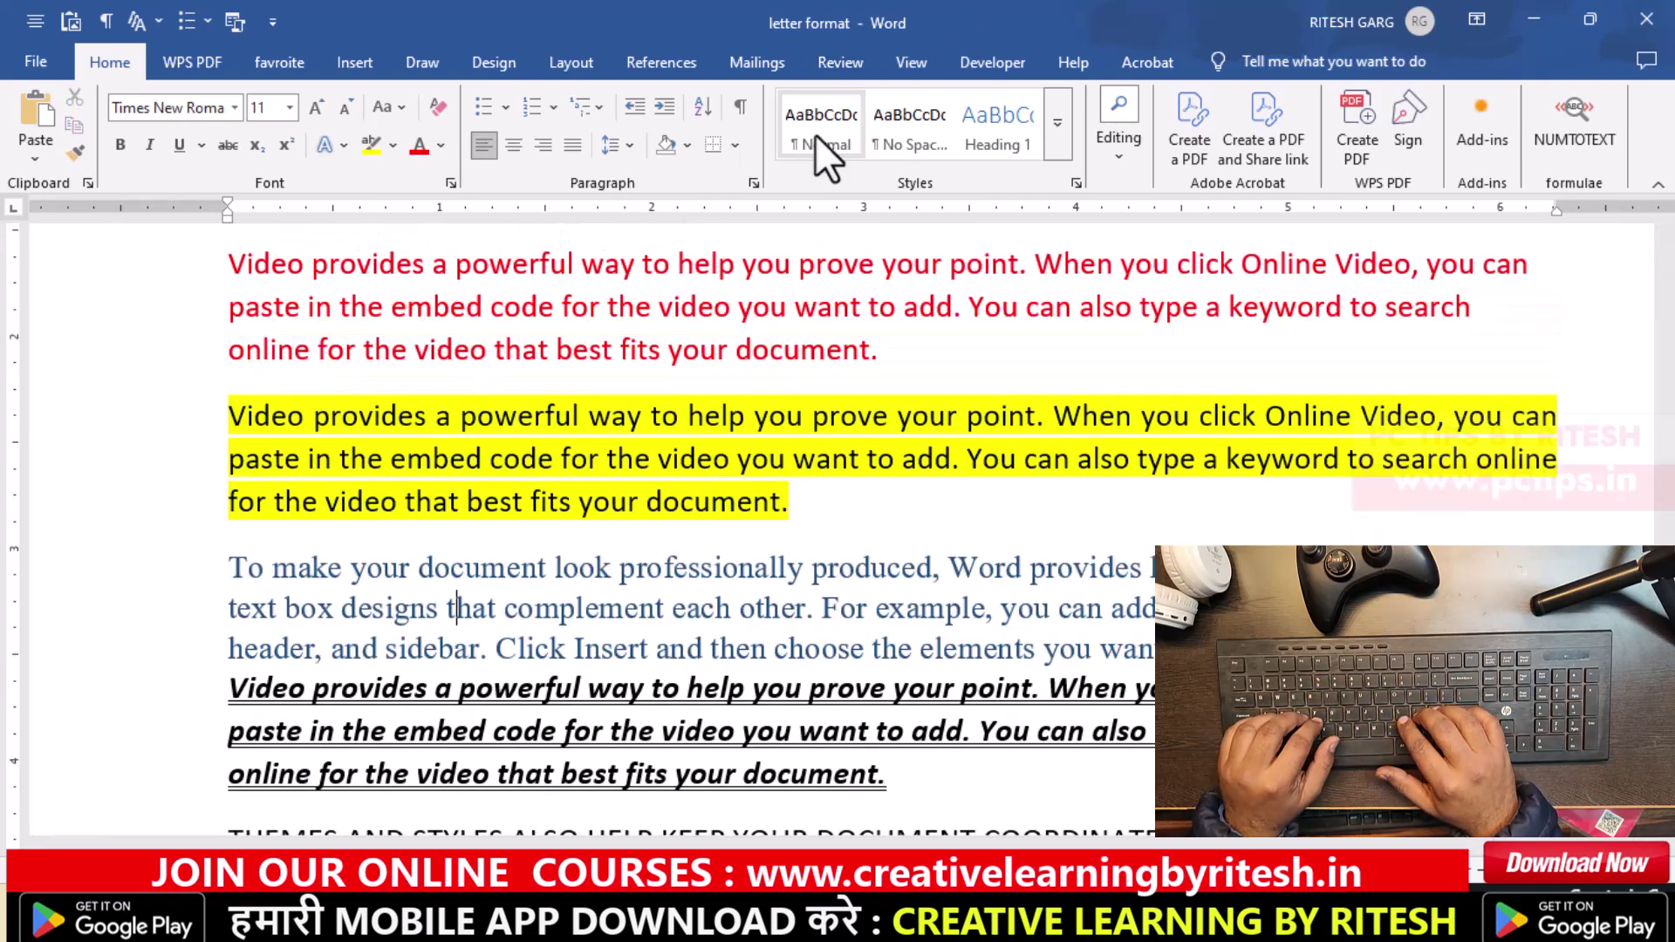
left_click(869, 114)
left_click_drag(905, 359, 262, 262)
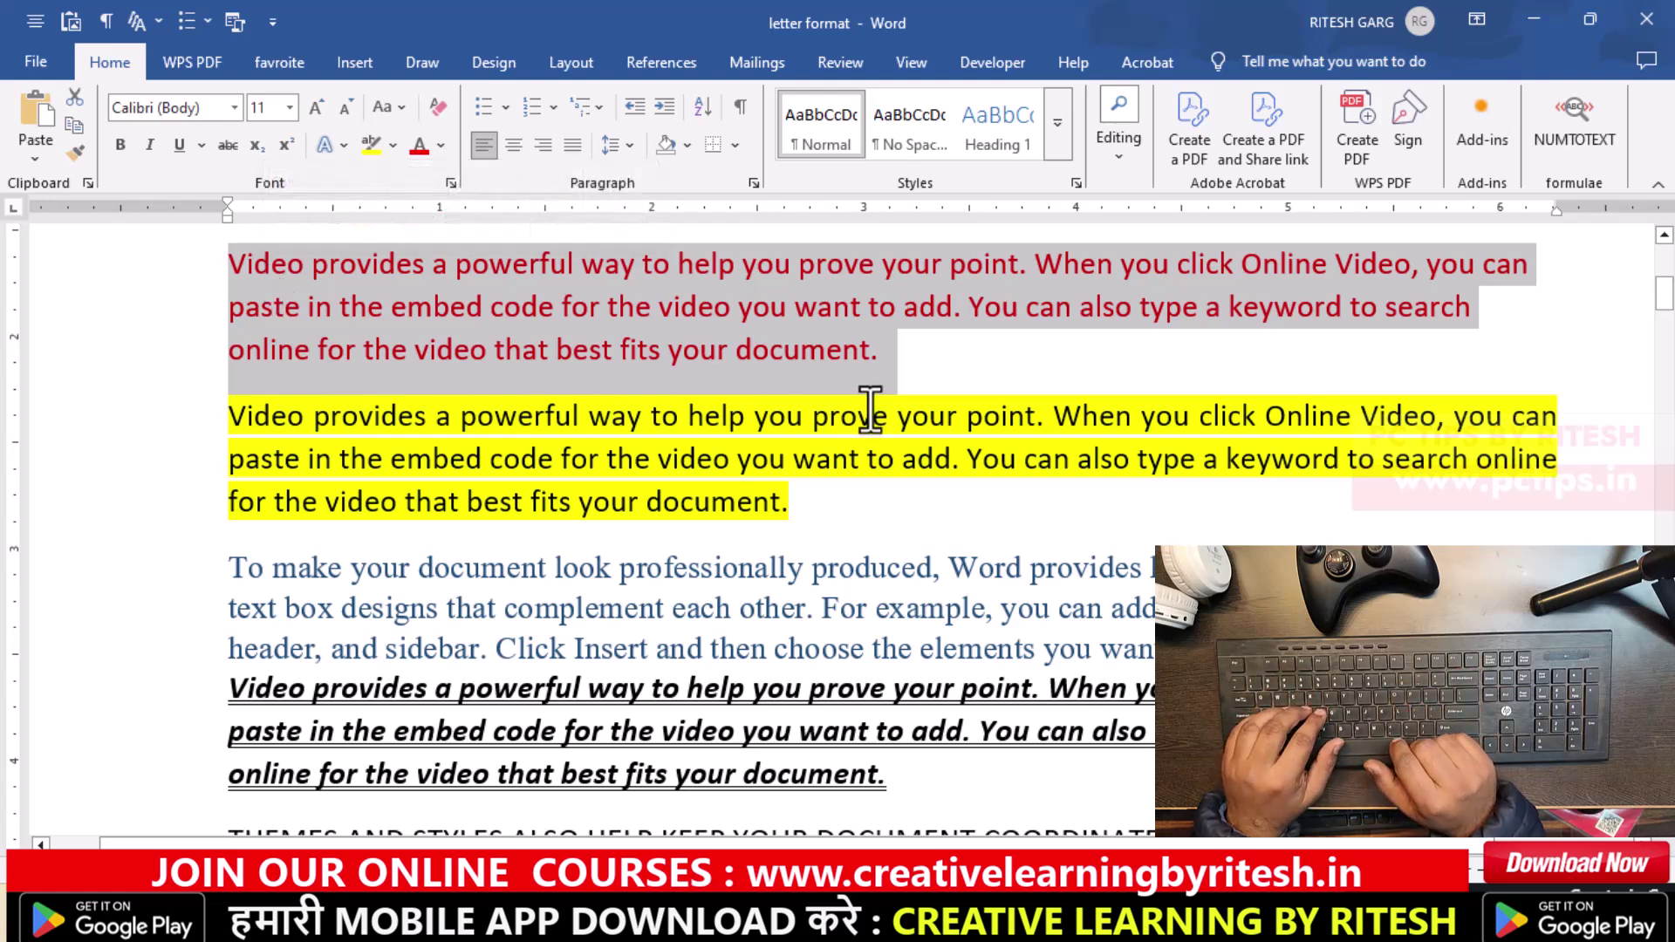
key("ctrl+shift+s")
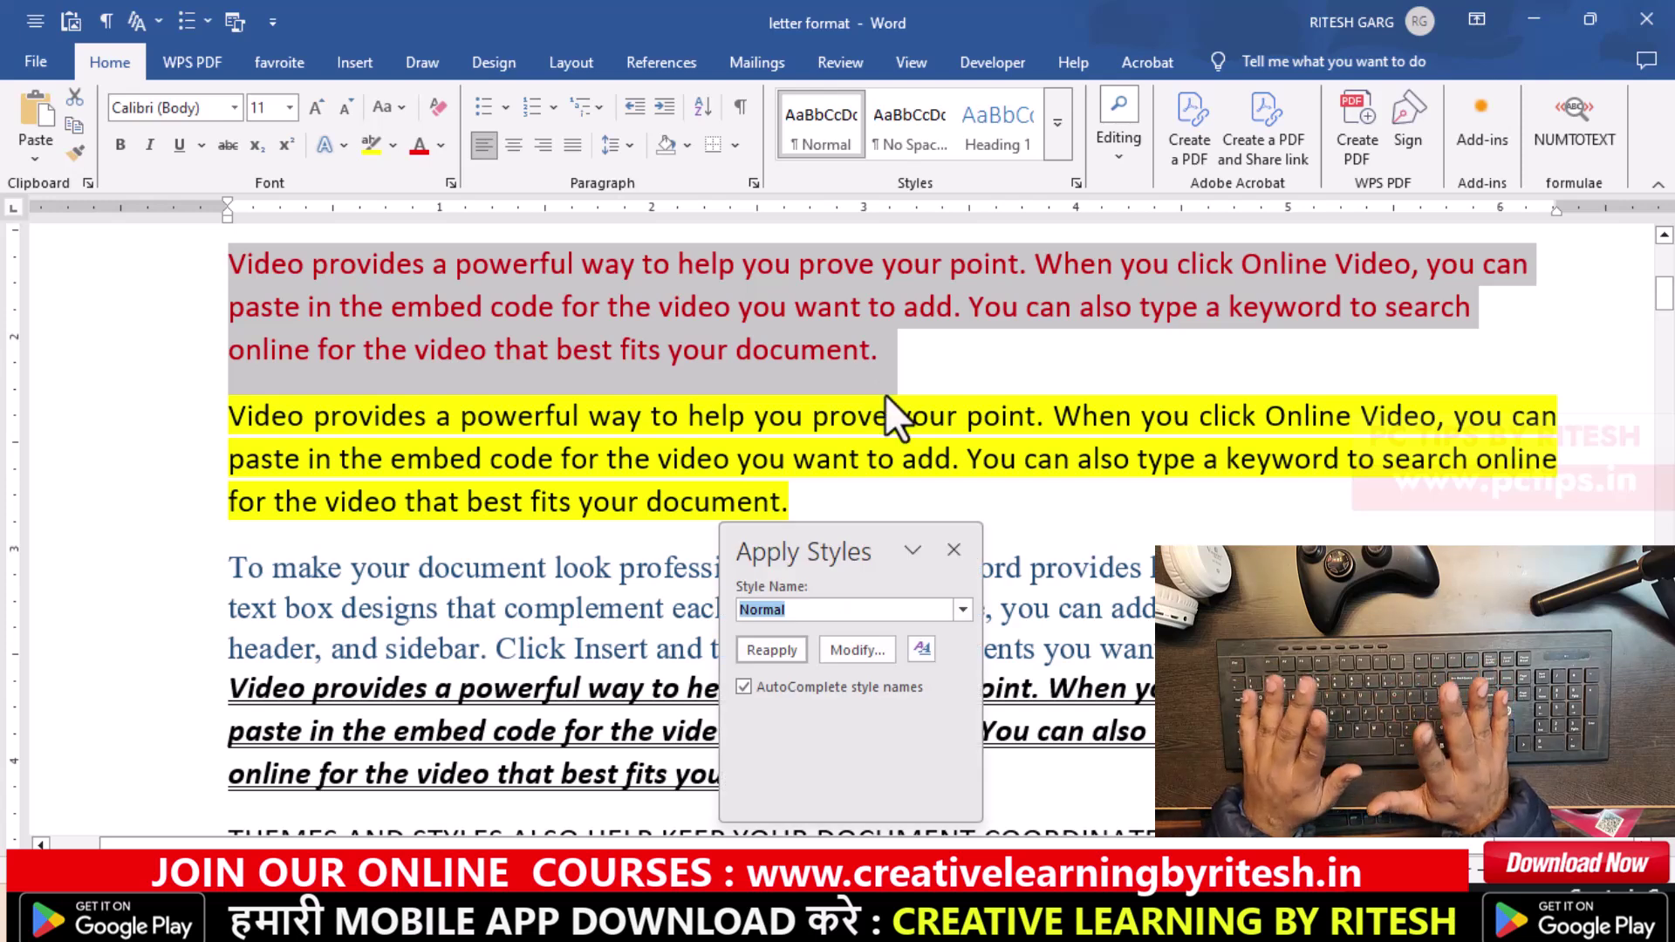
left_click(952, 553)
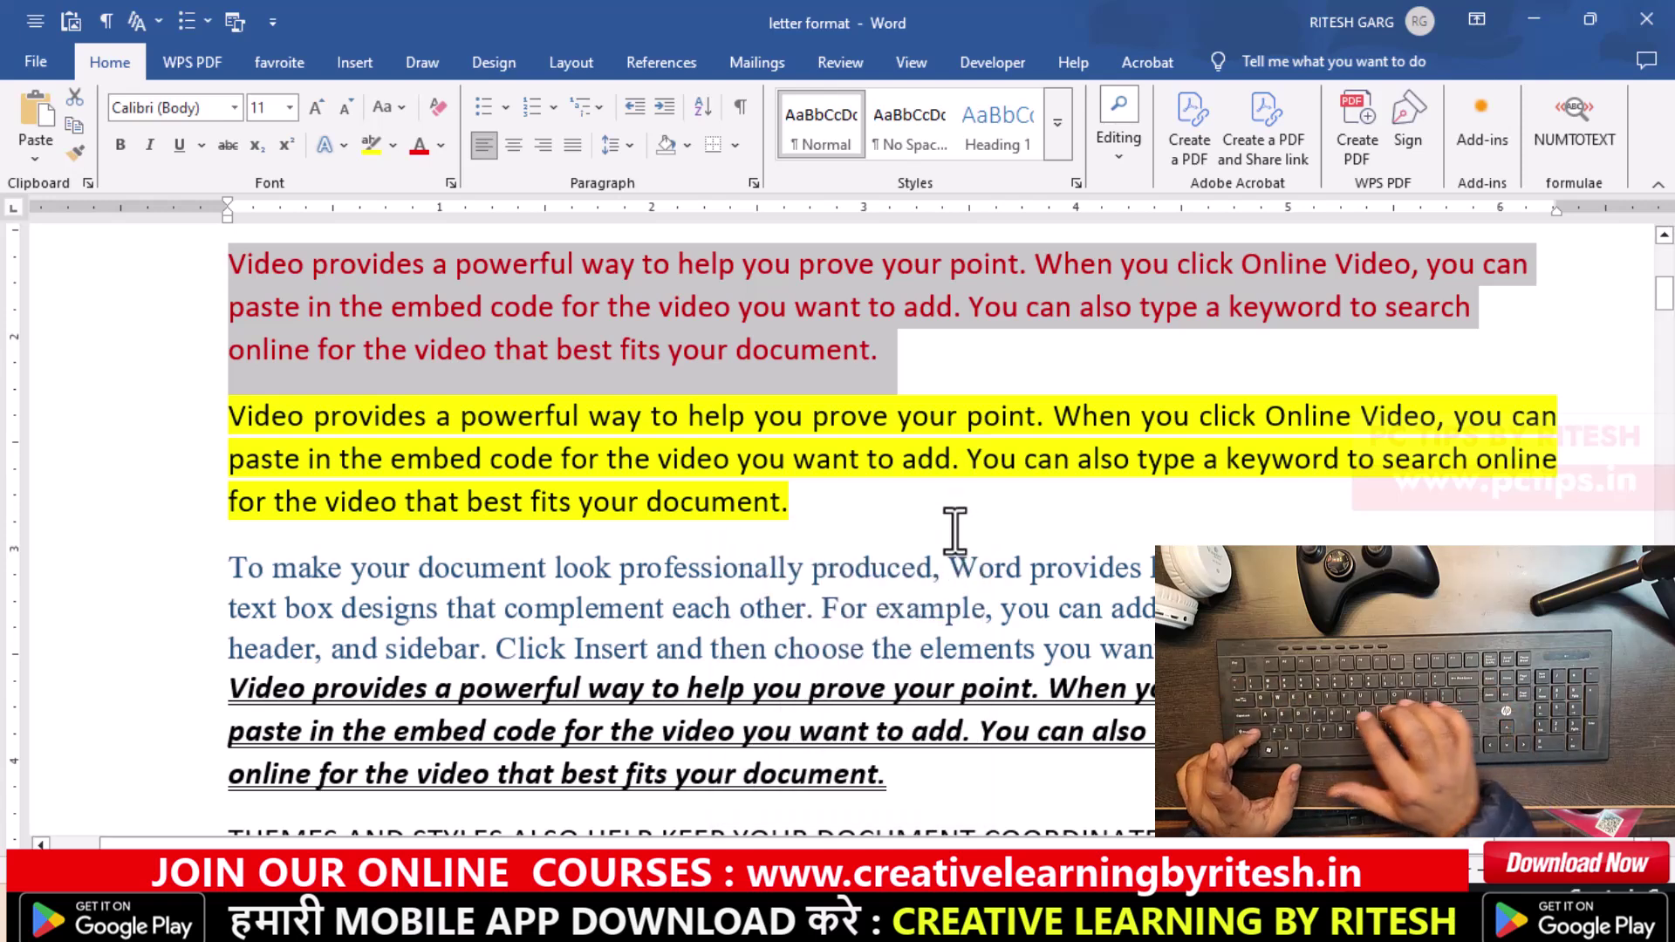
key("ctrl+d")
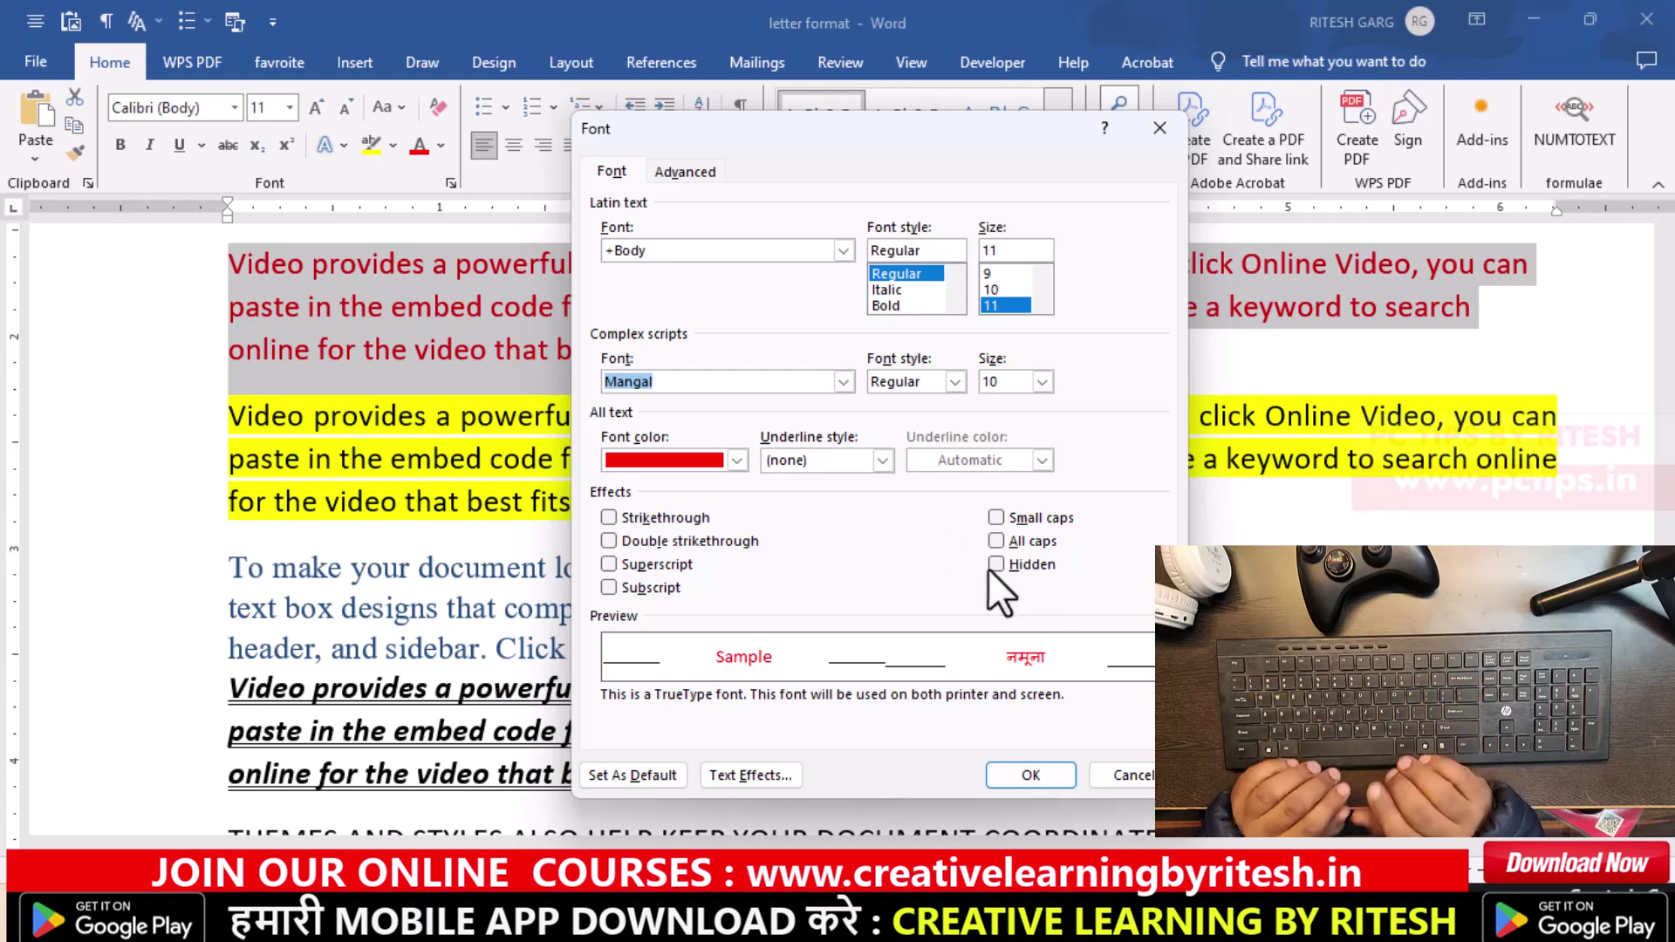
left_click(1123, 777)
key("ctrl+d")
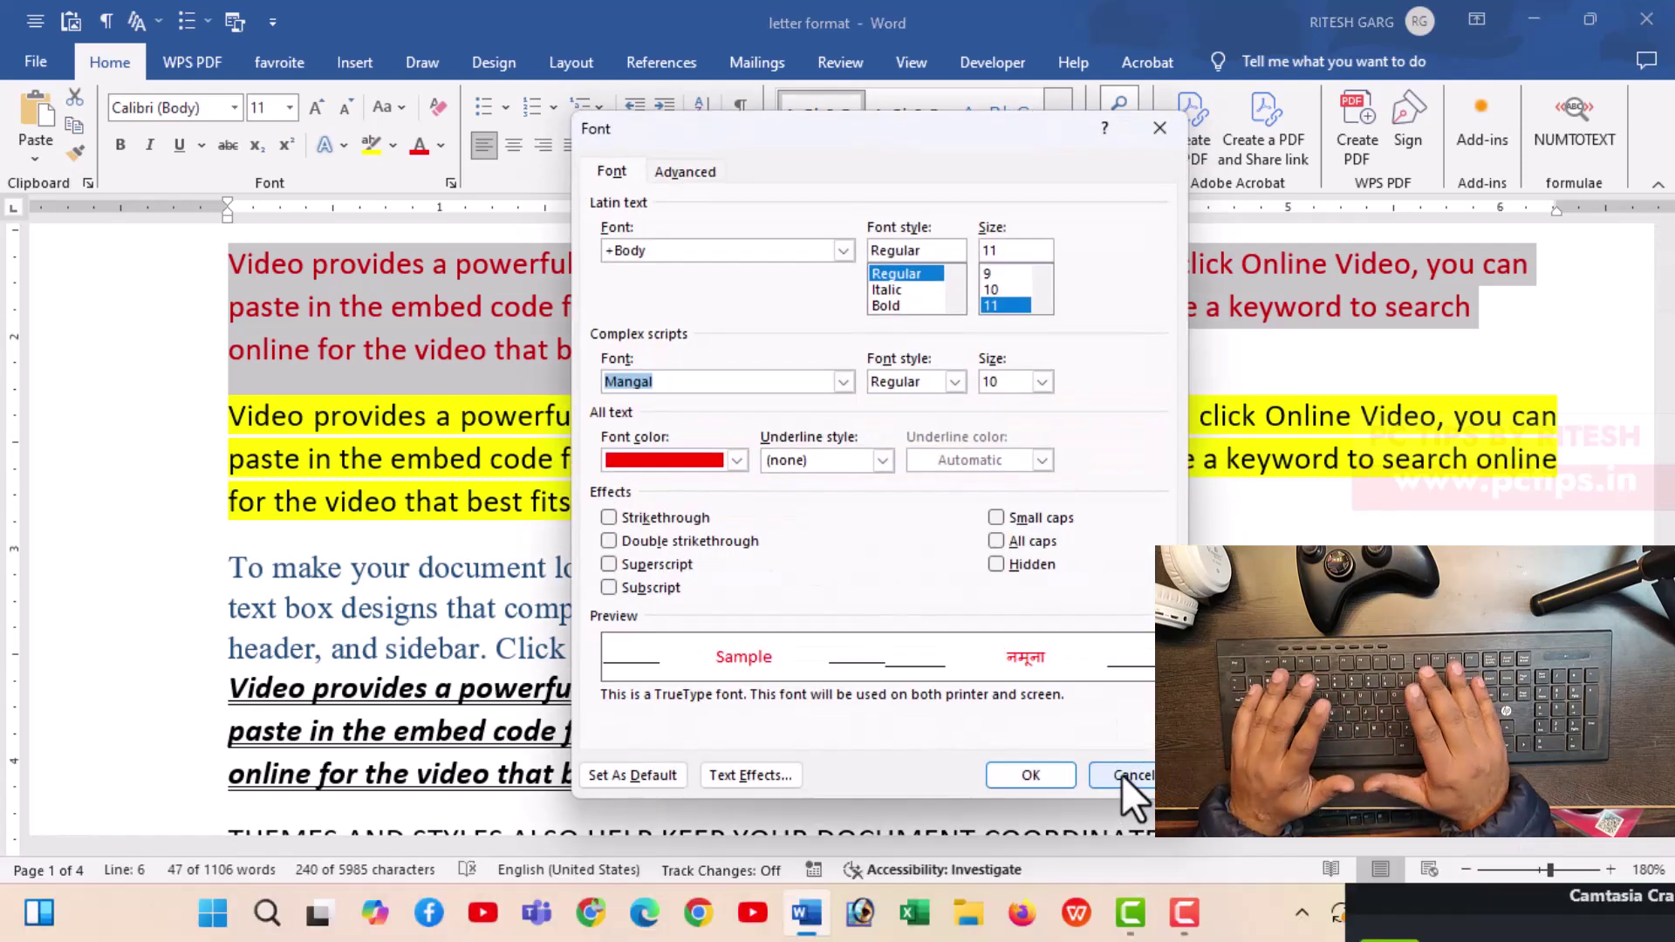
left_click(1123, 775)
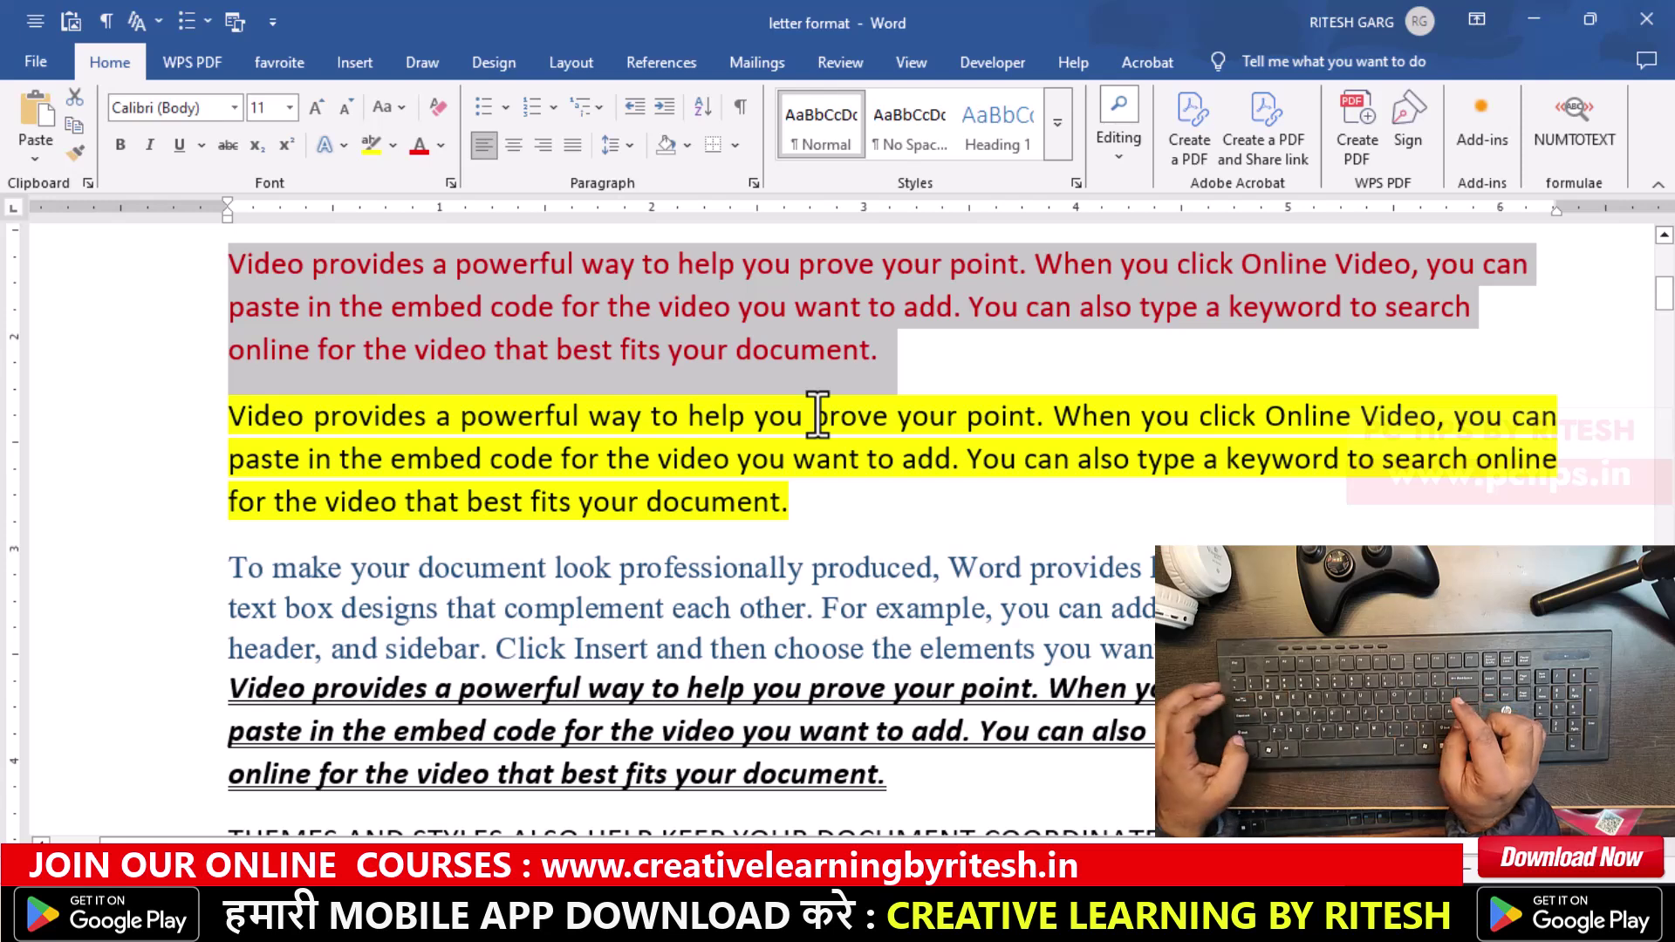
key("ctrl+d")
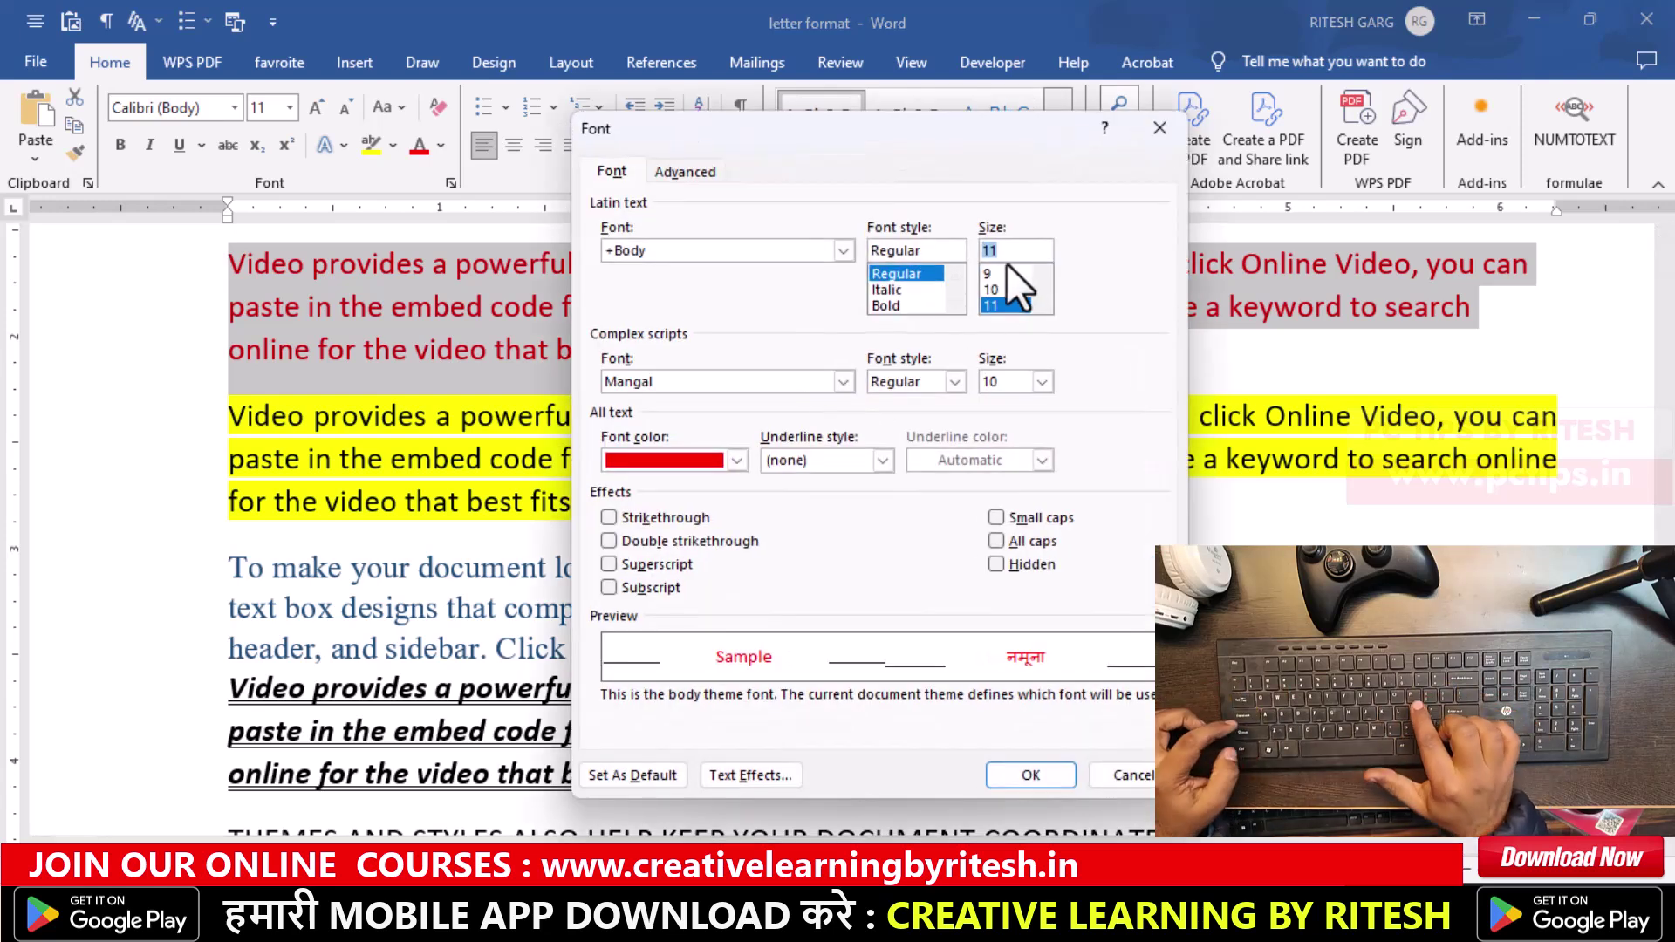
type("58")
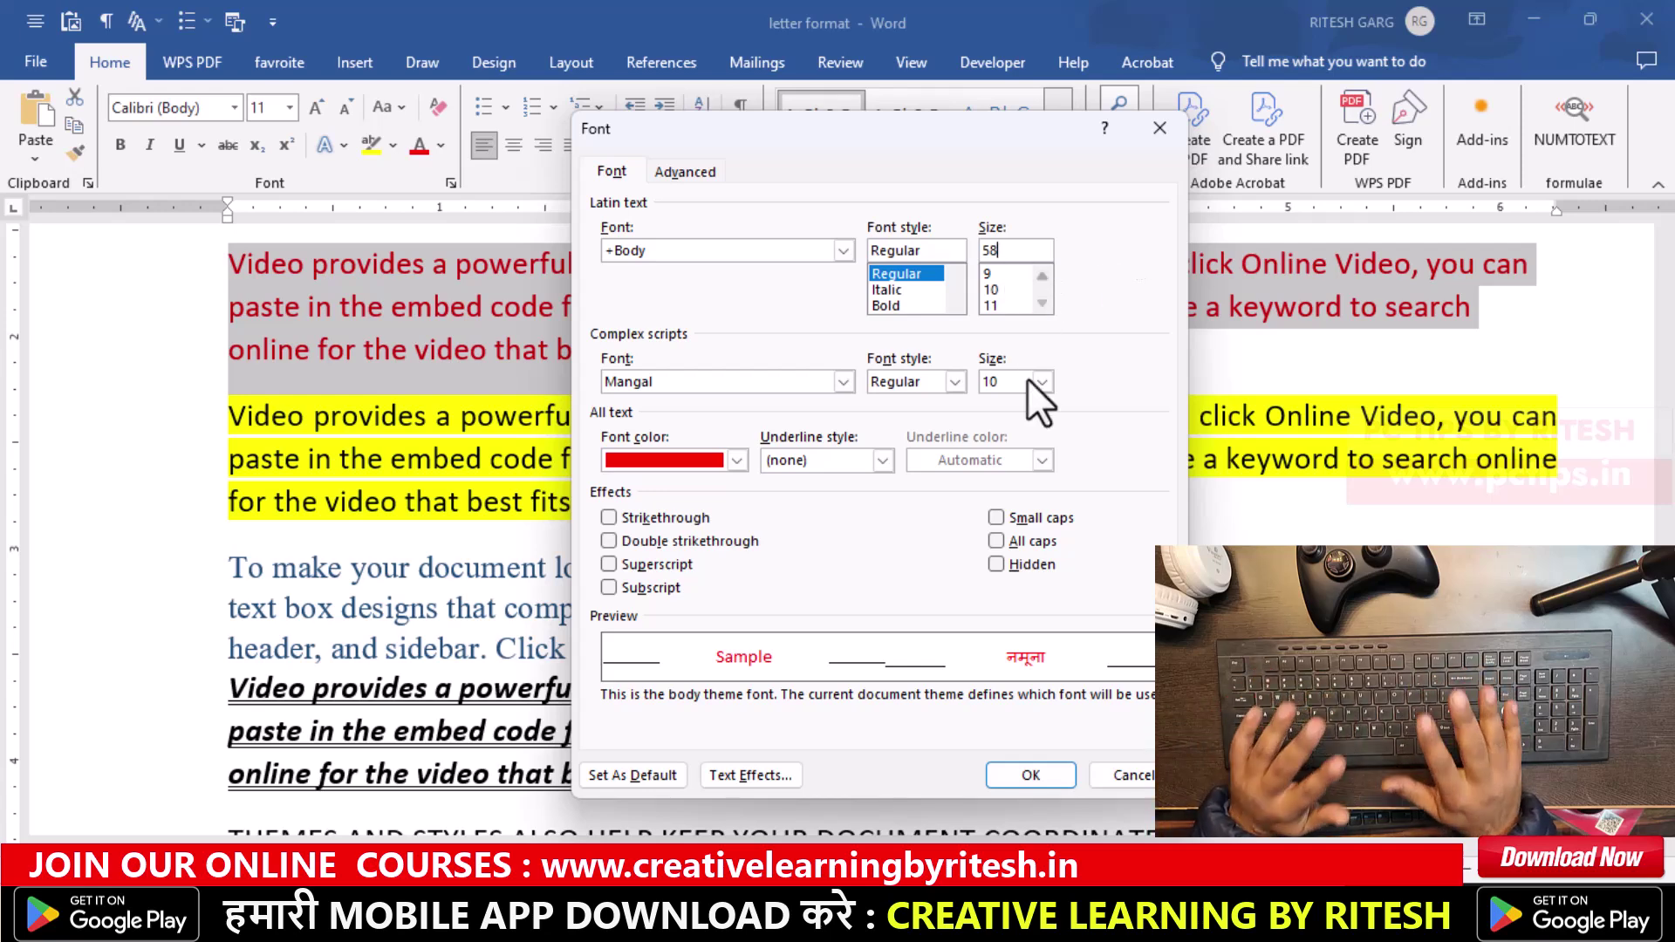
left_click(1126, 775)
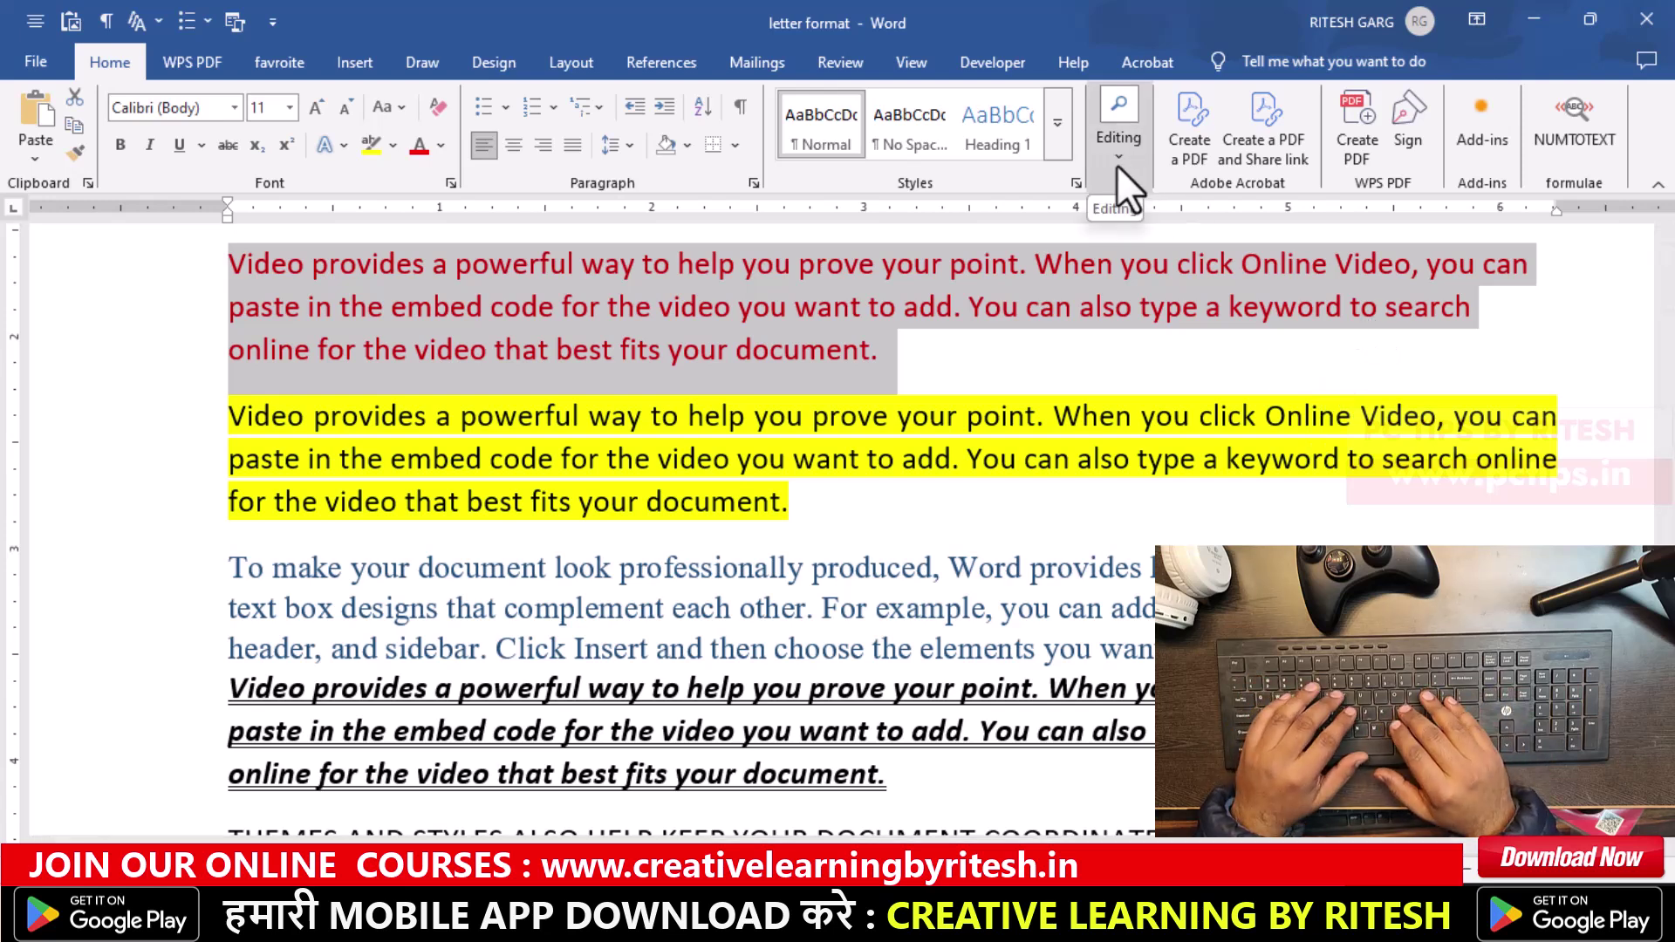
- Open the Navigation search pane with Ctrl+F, then close it
left_click(737, 567)
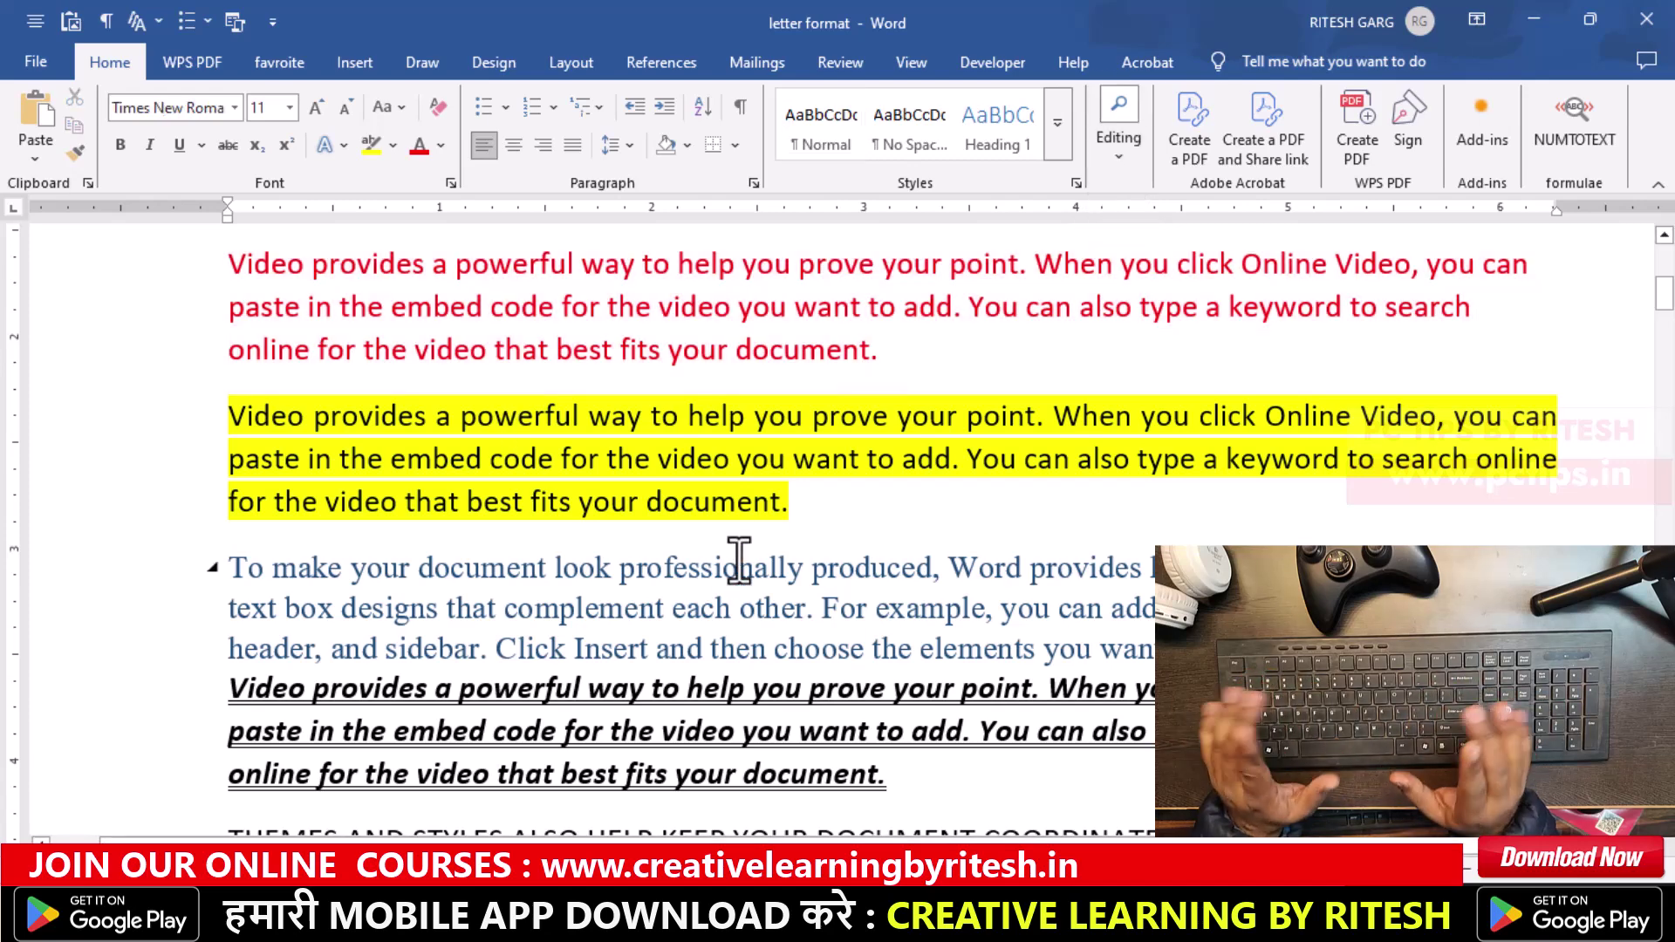
scroll(733, 534, "up", 3)
scroll(526, 526, "down", 1)
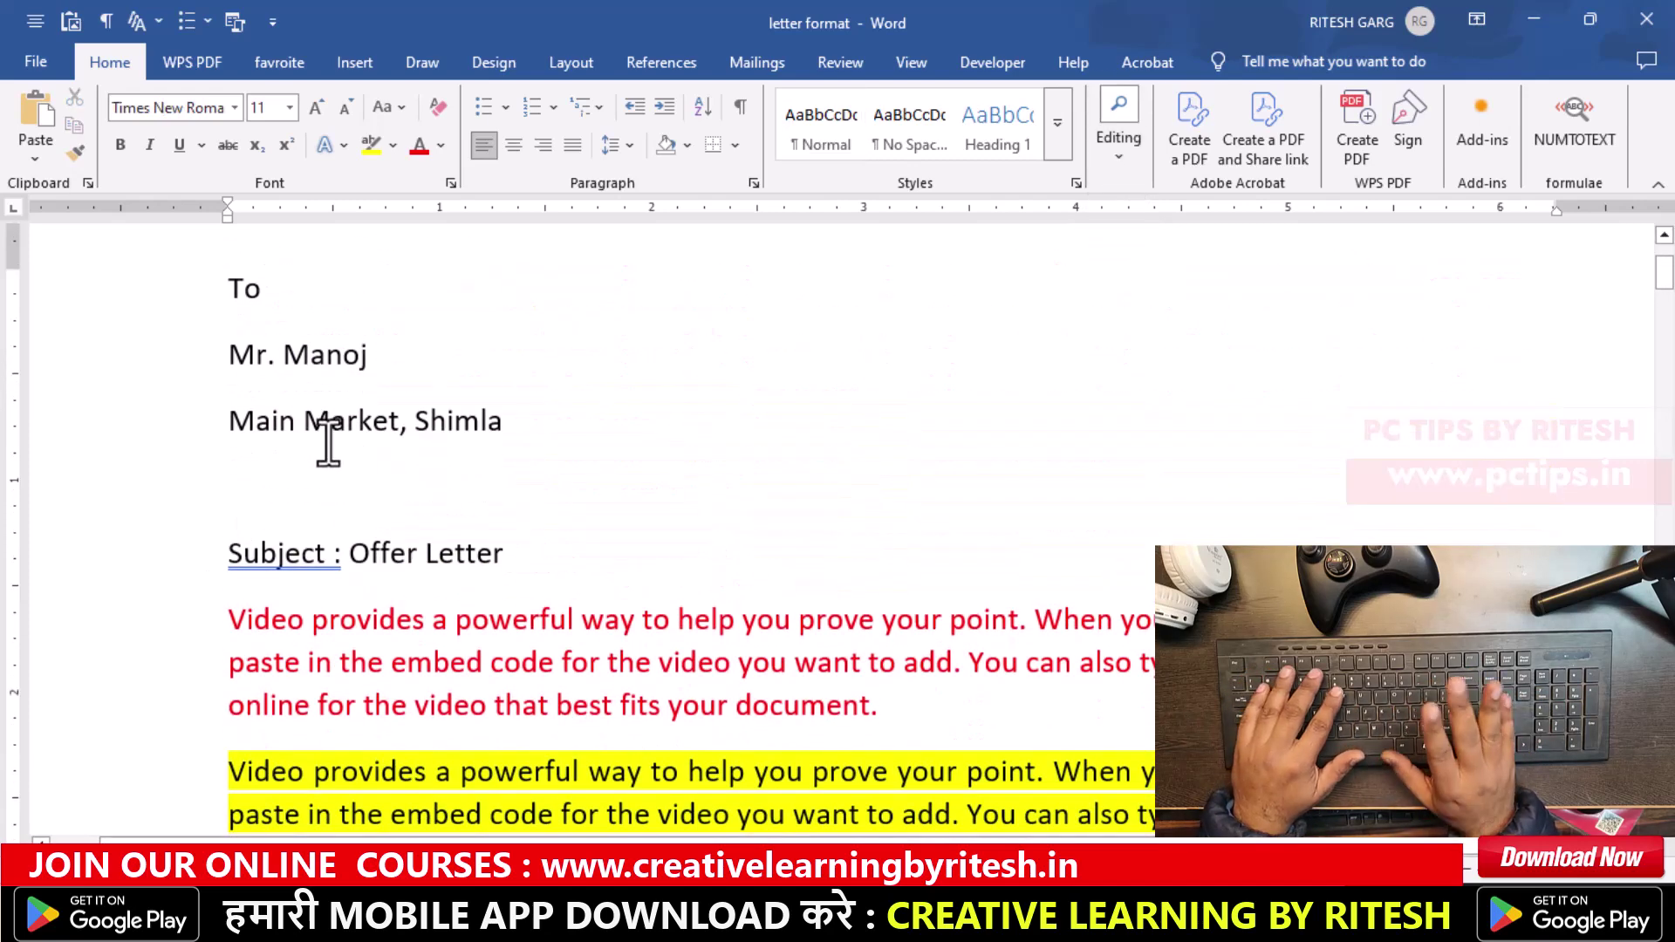
key("ctrl+f")
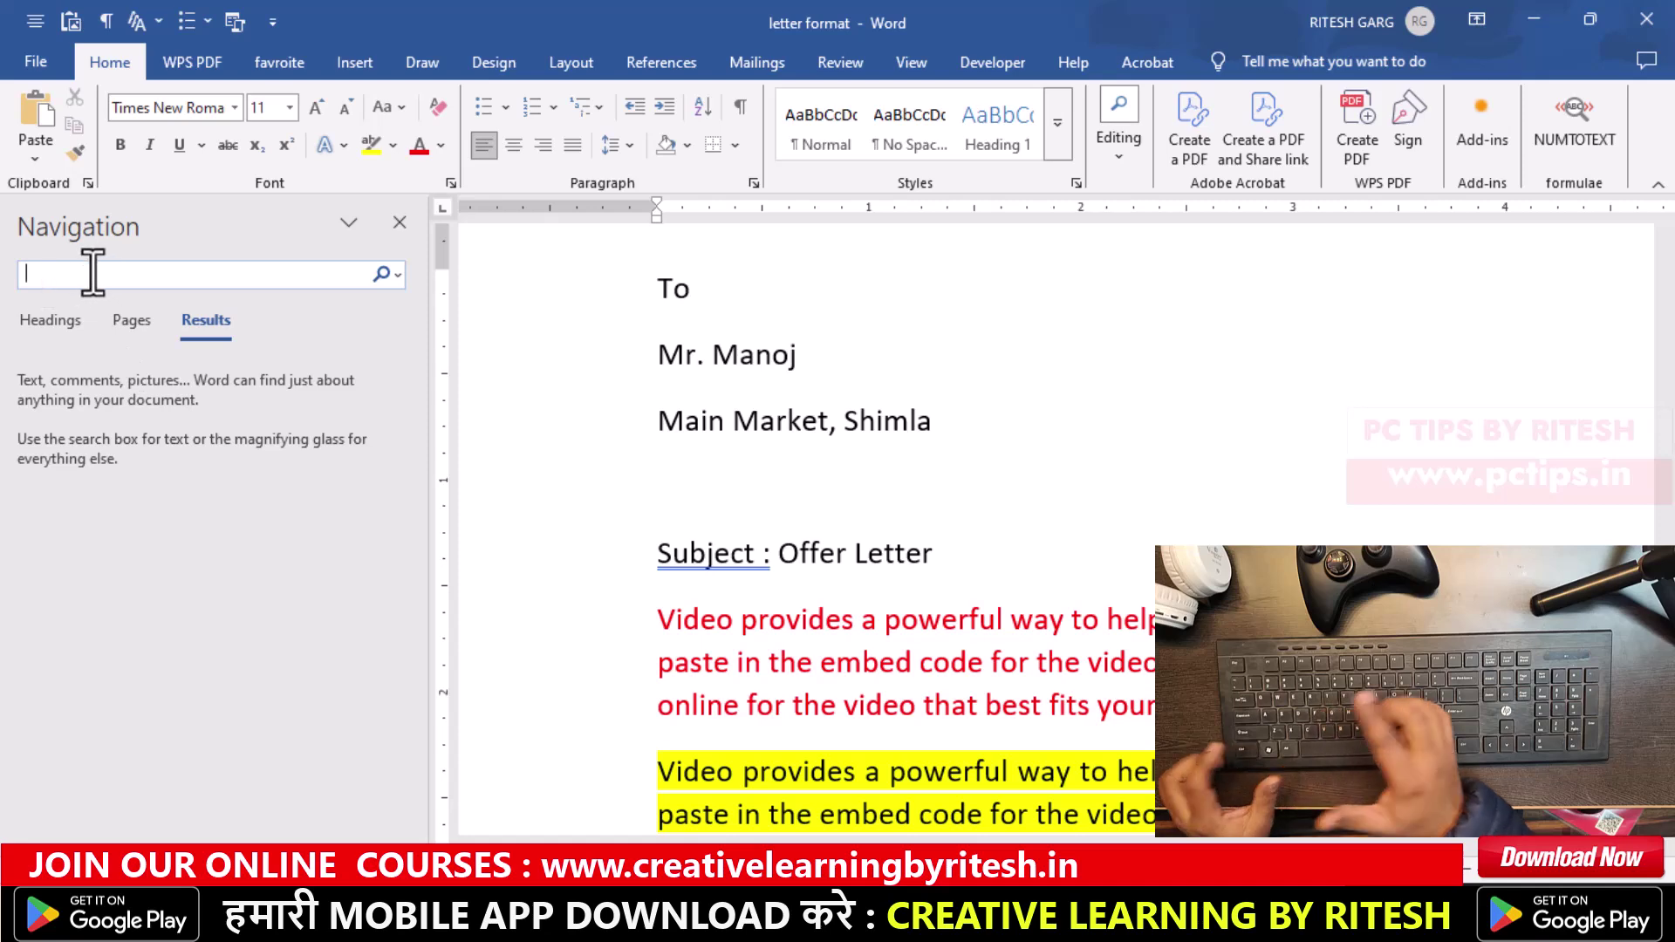
left_click(398, 224)
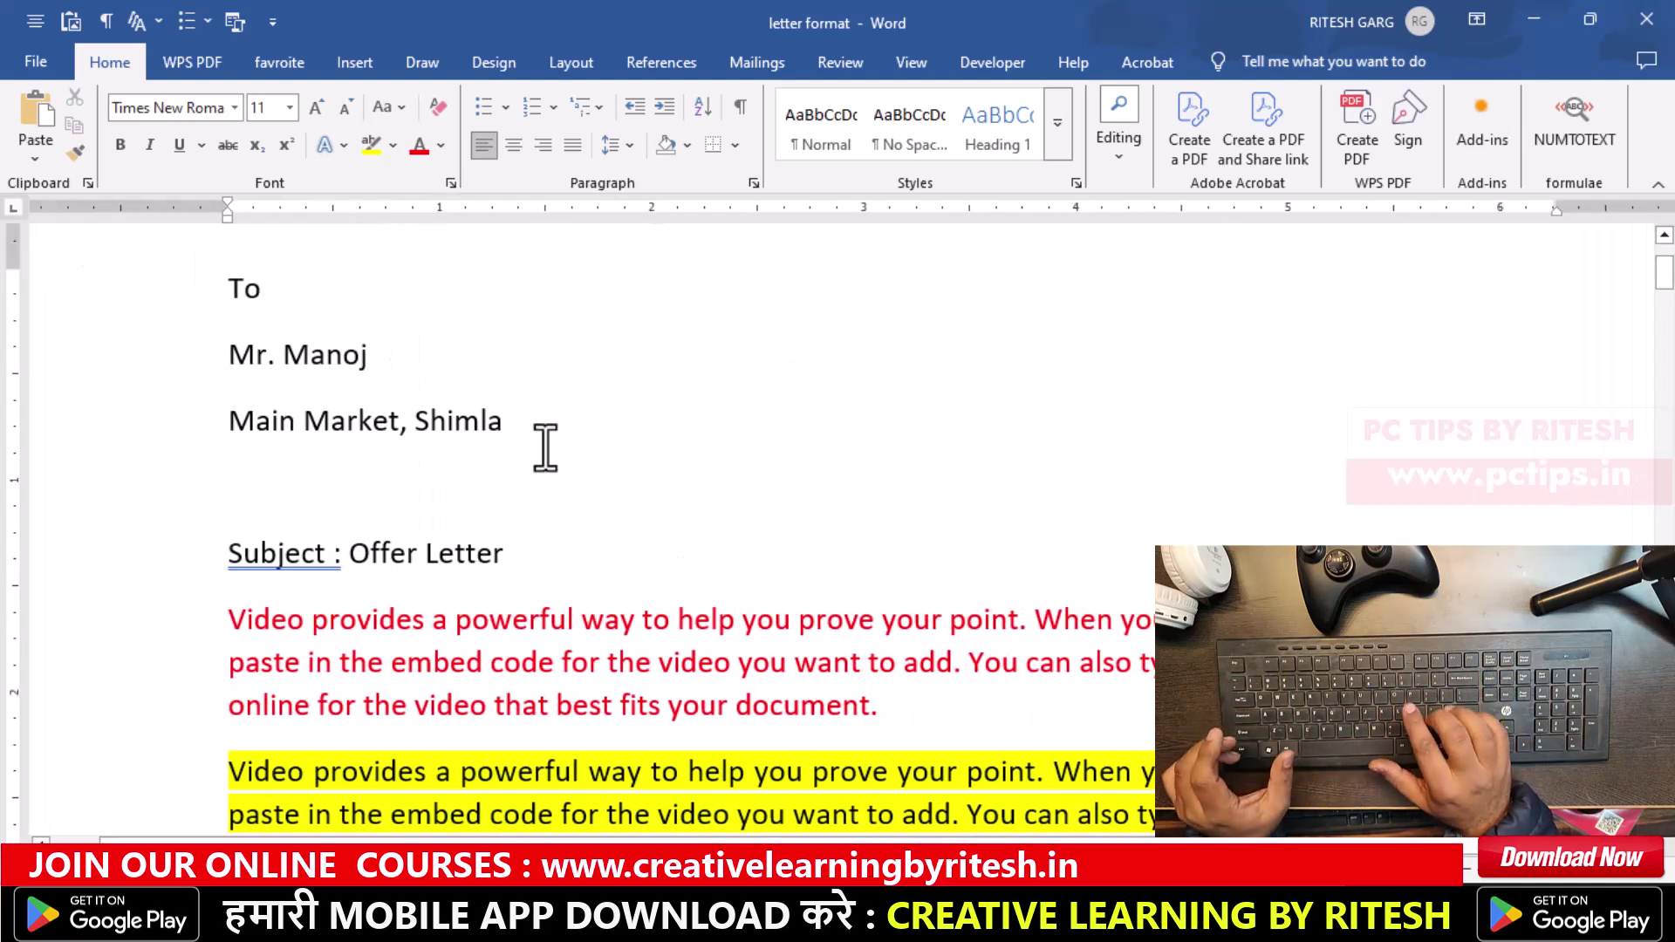
- Open and cancel Find and Replace, then bring up the Go To page prompt
key("ctrl+h")
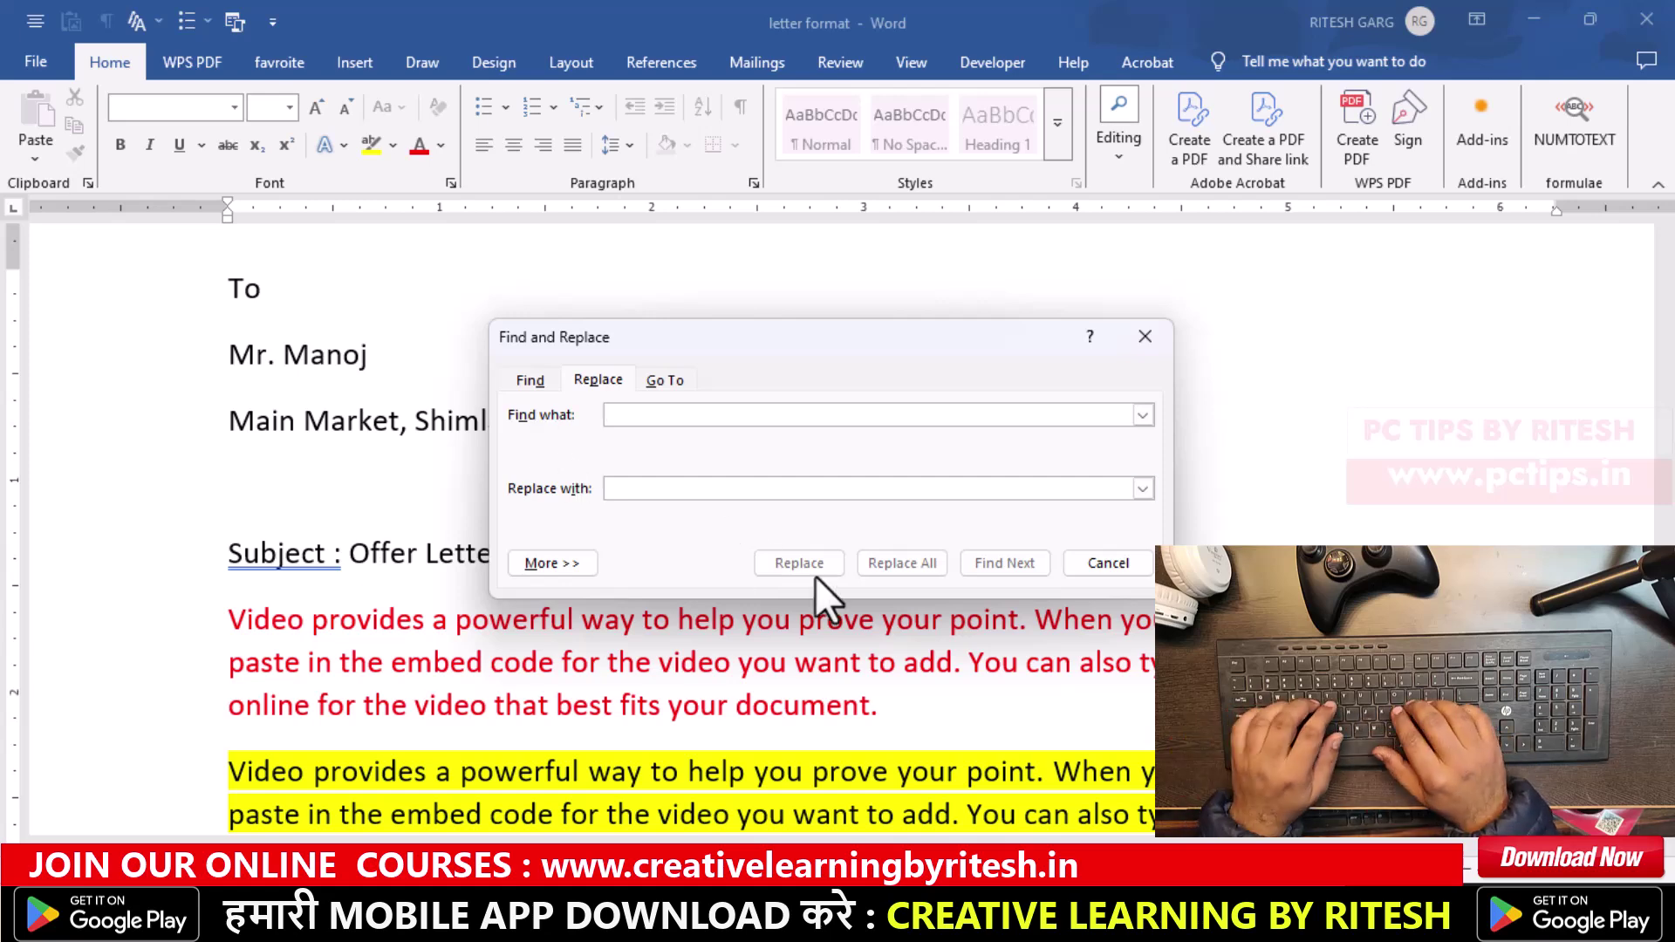
left_click(1101, 572)
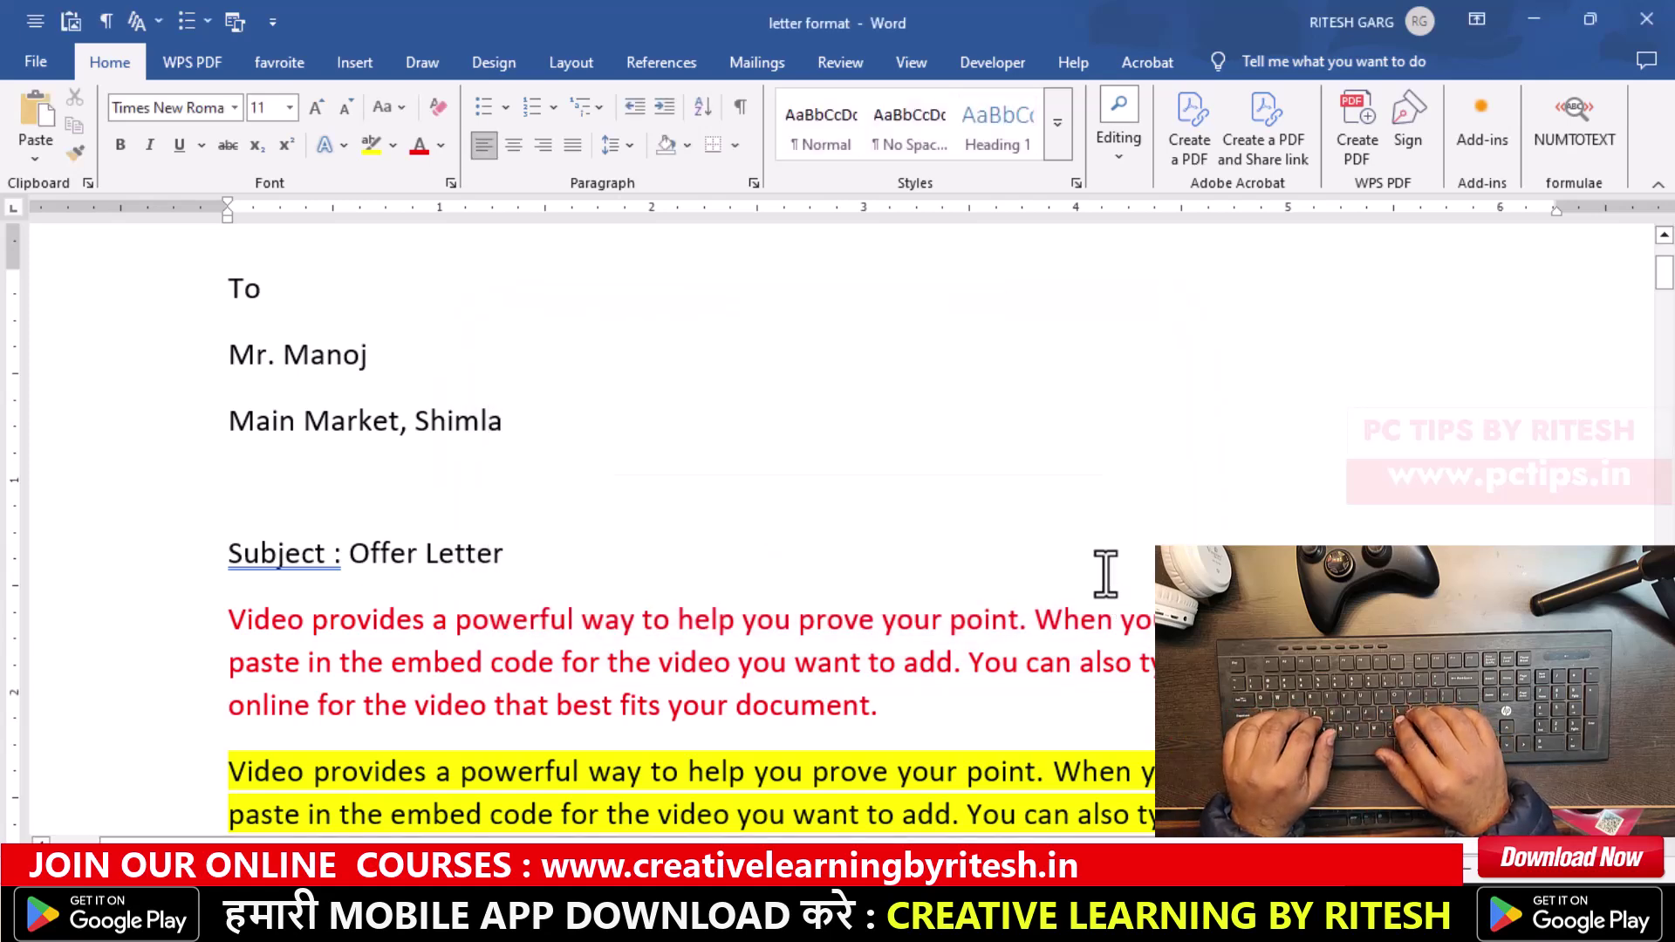
scroll(303, 626, "down", 1)
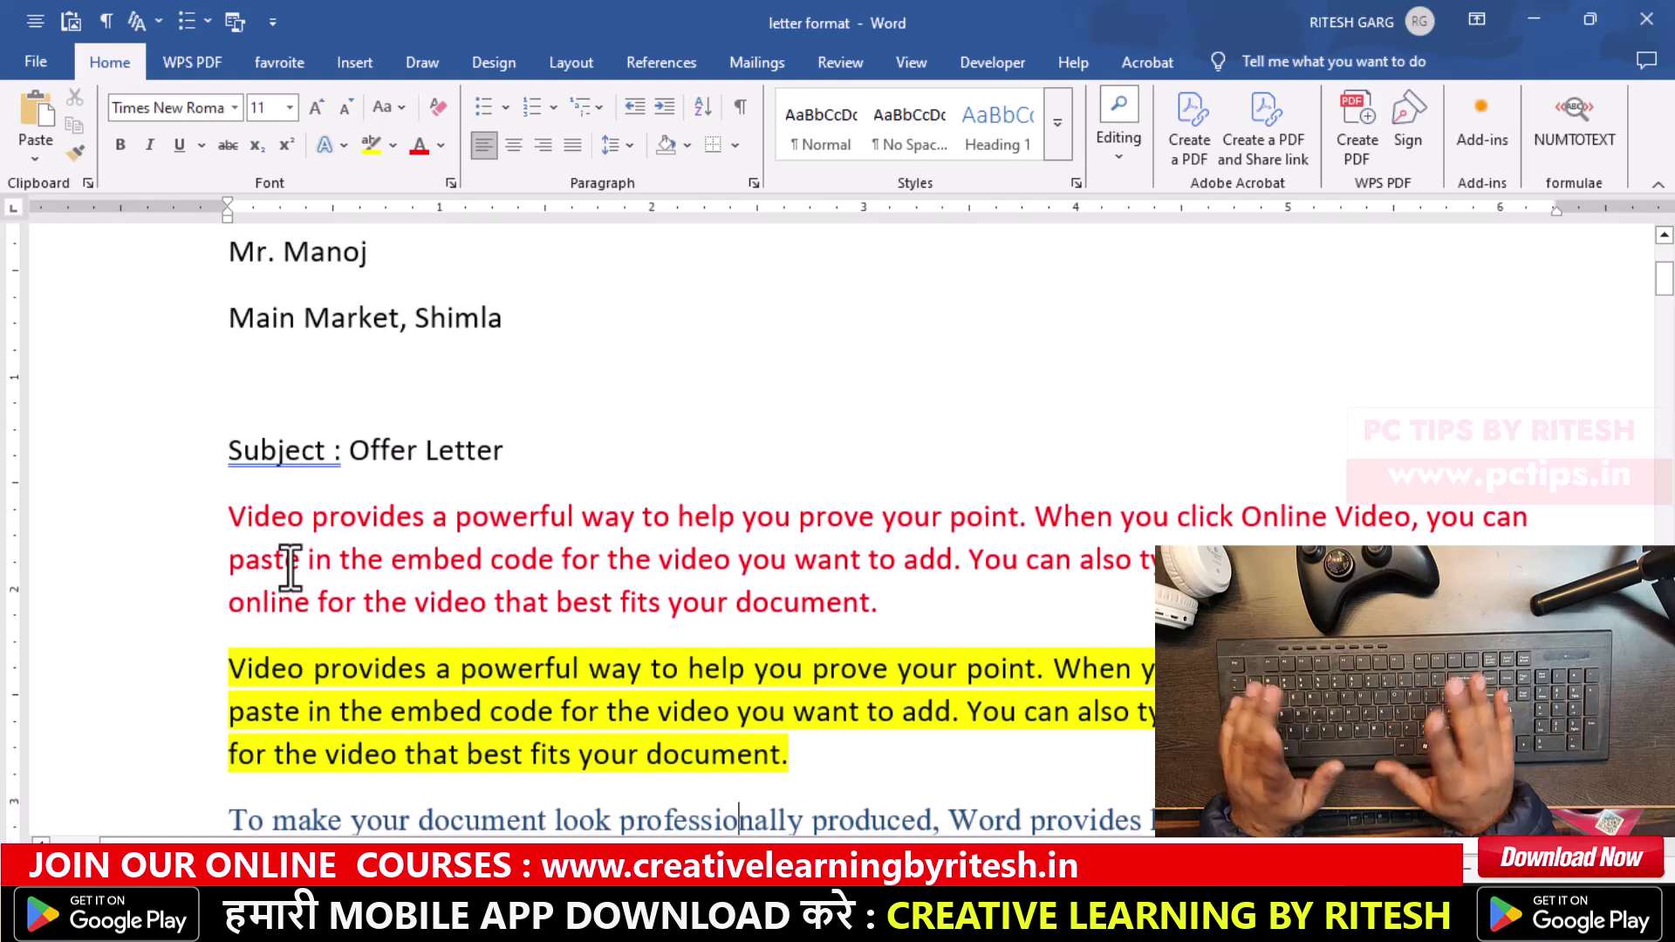
key("ctrl+g")
type("5")
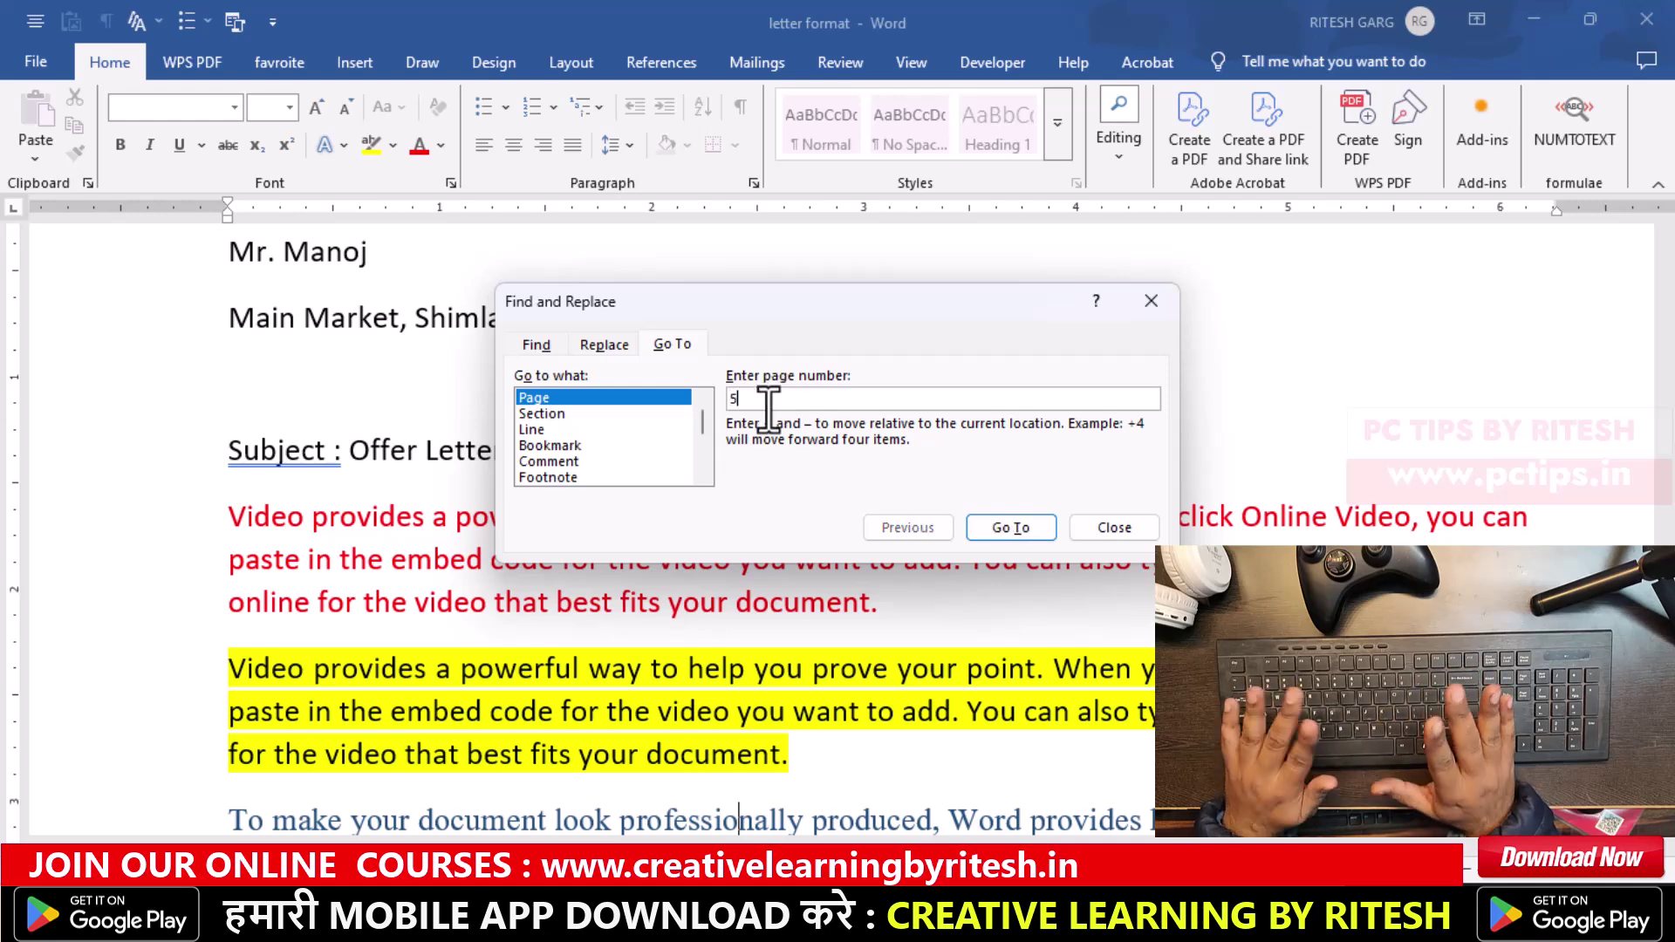
- Jump to page 5, close the Go To dialog, and select all the document's text
key("Return")
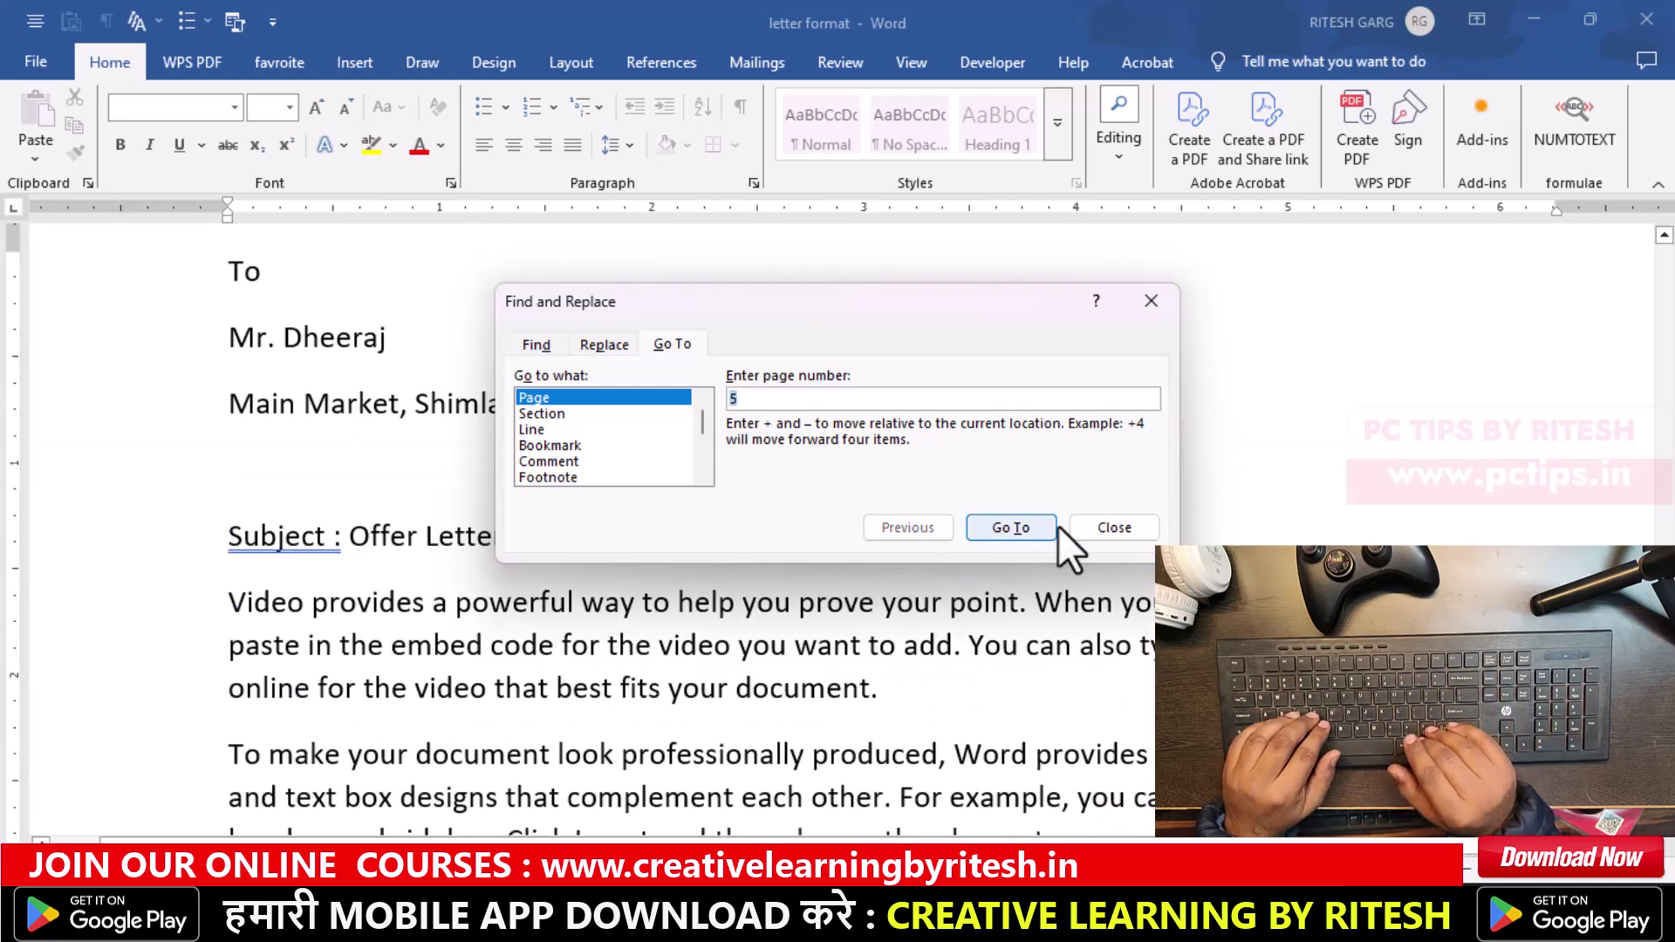
left_click(1138, 527)
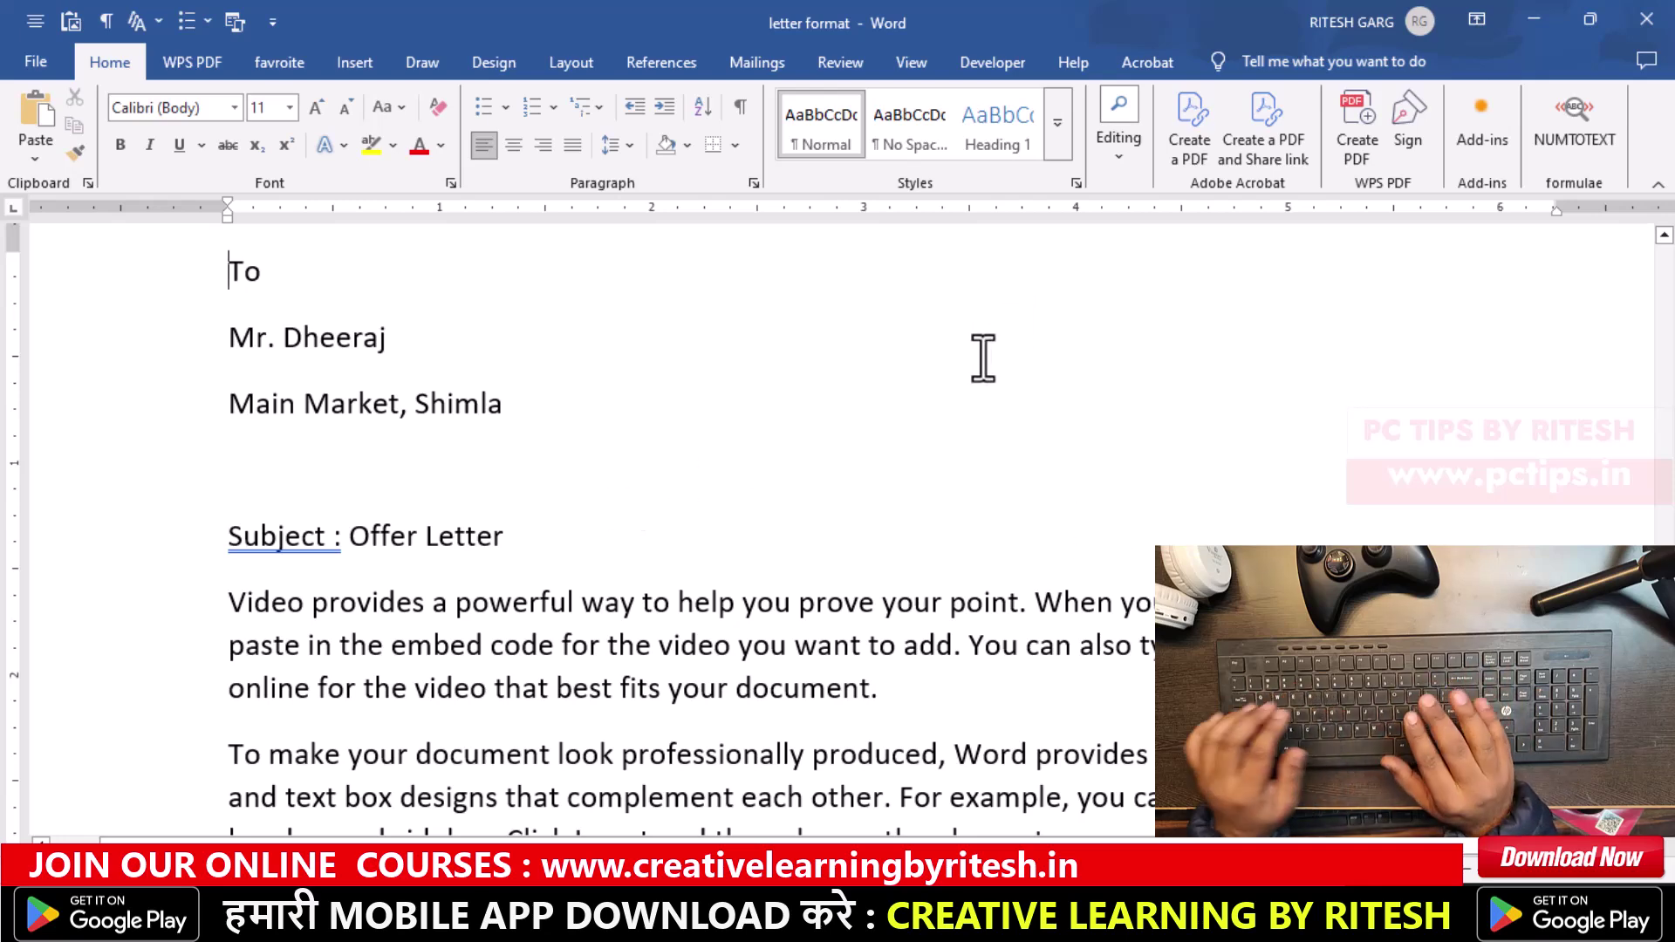
key("ctrl+a")
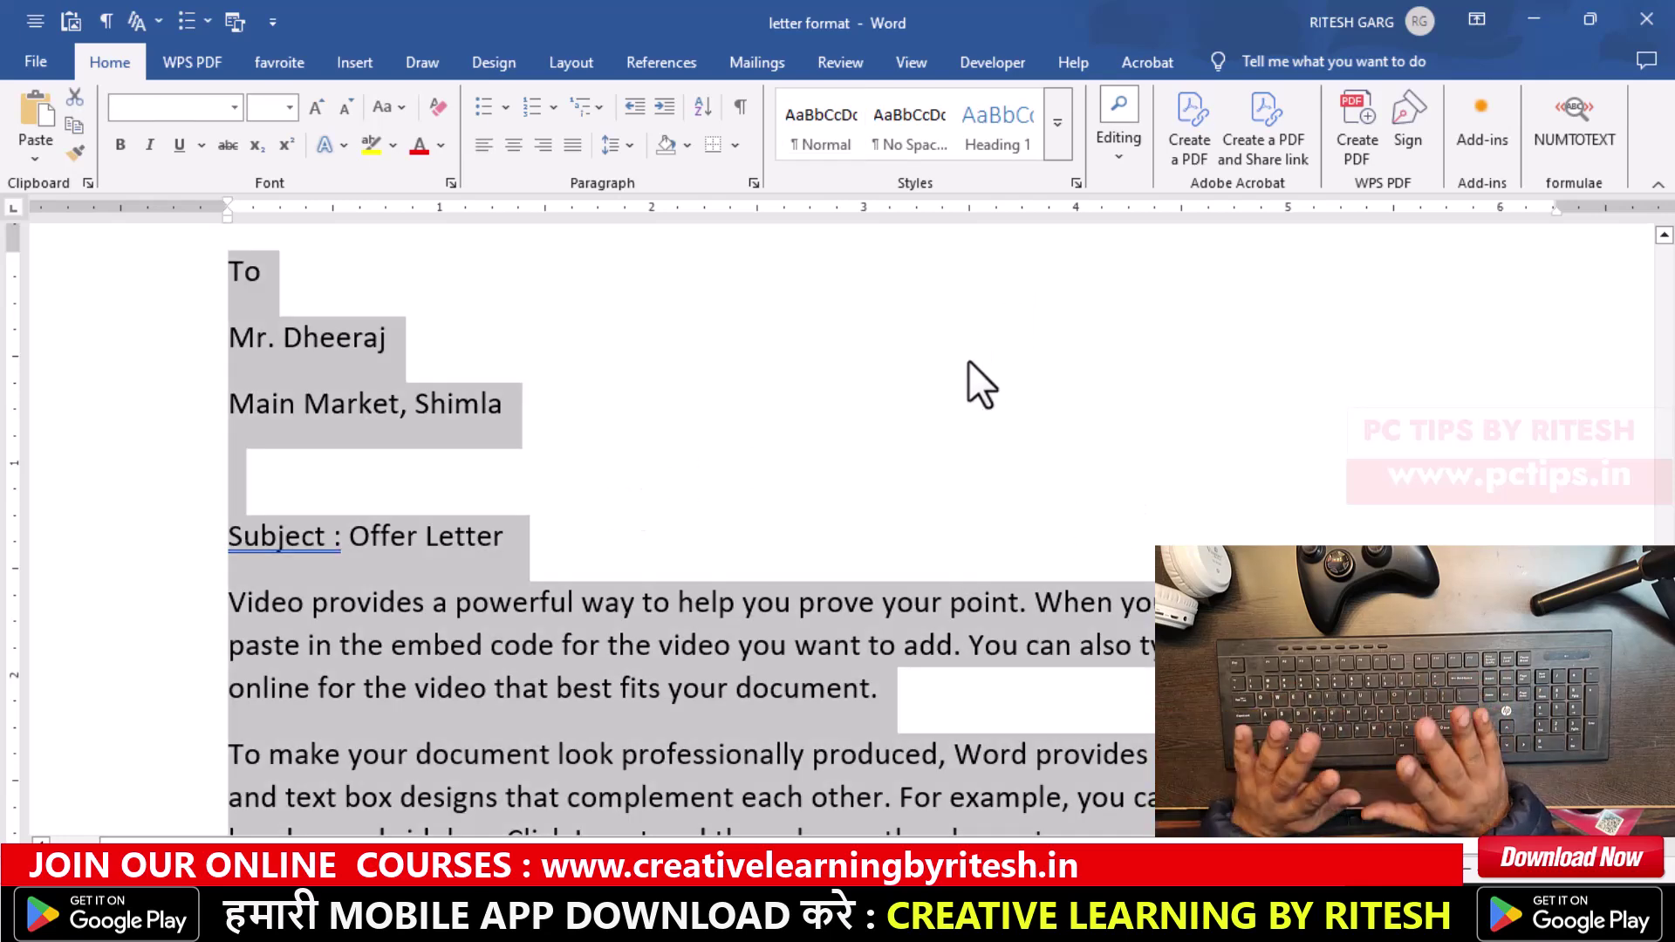